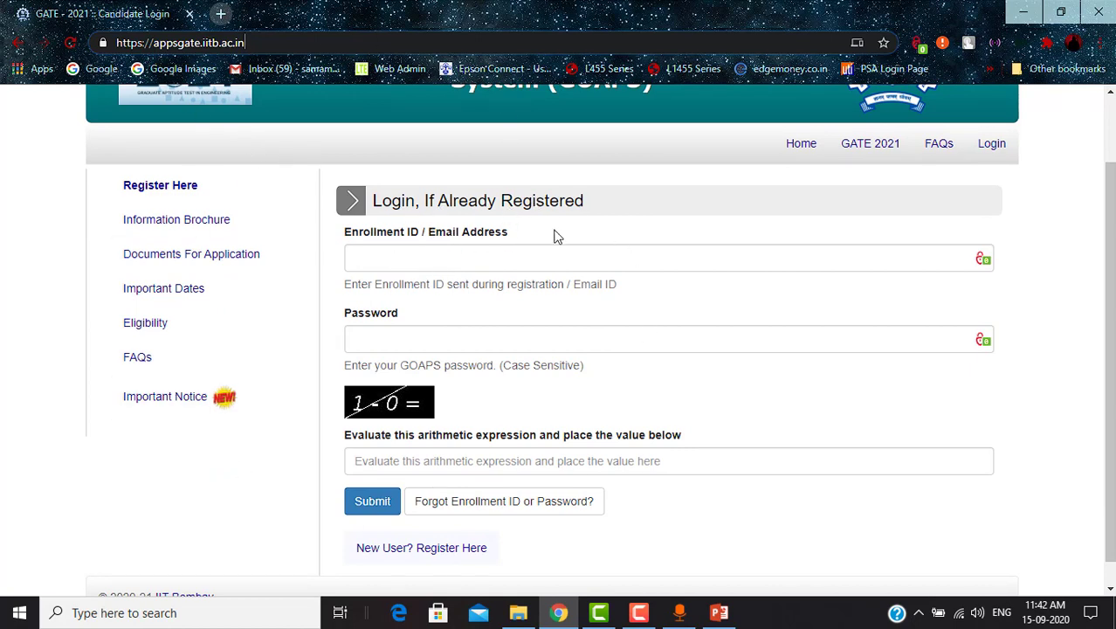
Step: Open the new-user registration form and type the candidate's full name into First Name
scroll(443, 340, "down", 1)
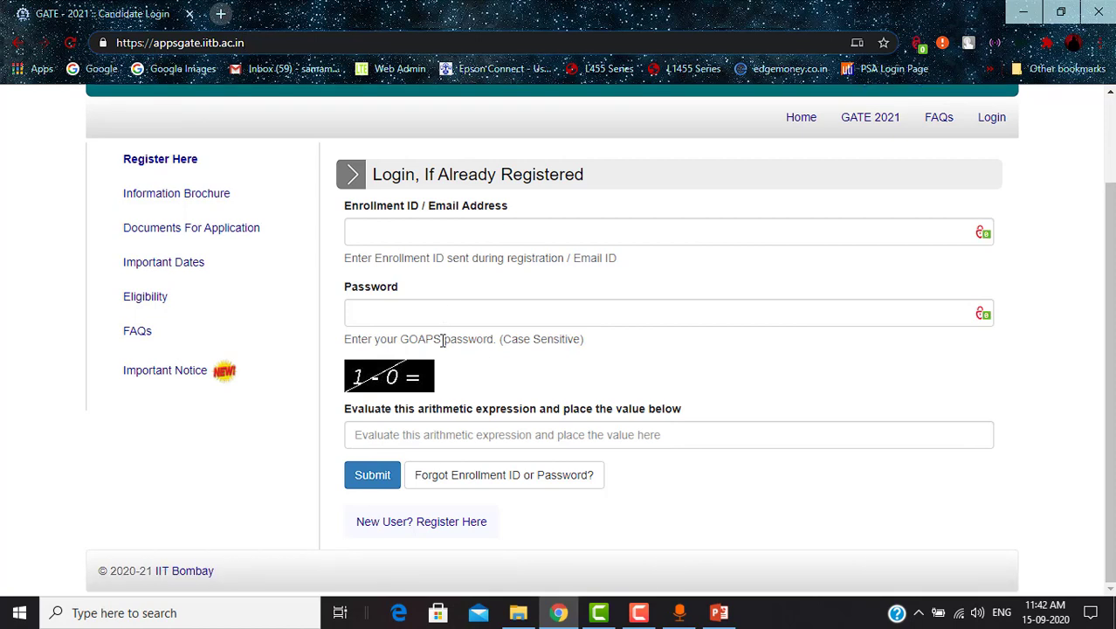
left_click(472, 535)
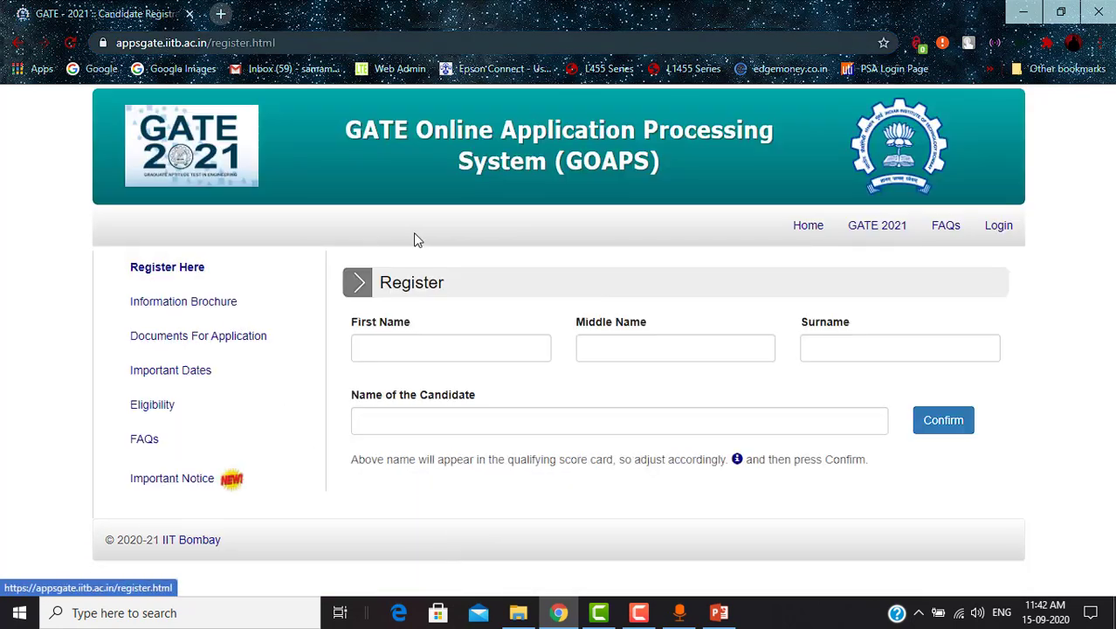
left_click(418, 347)
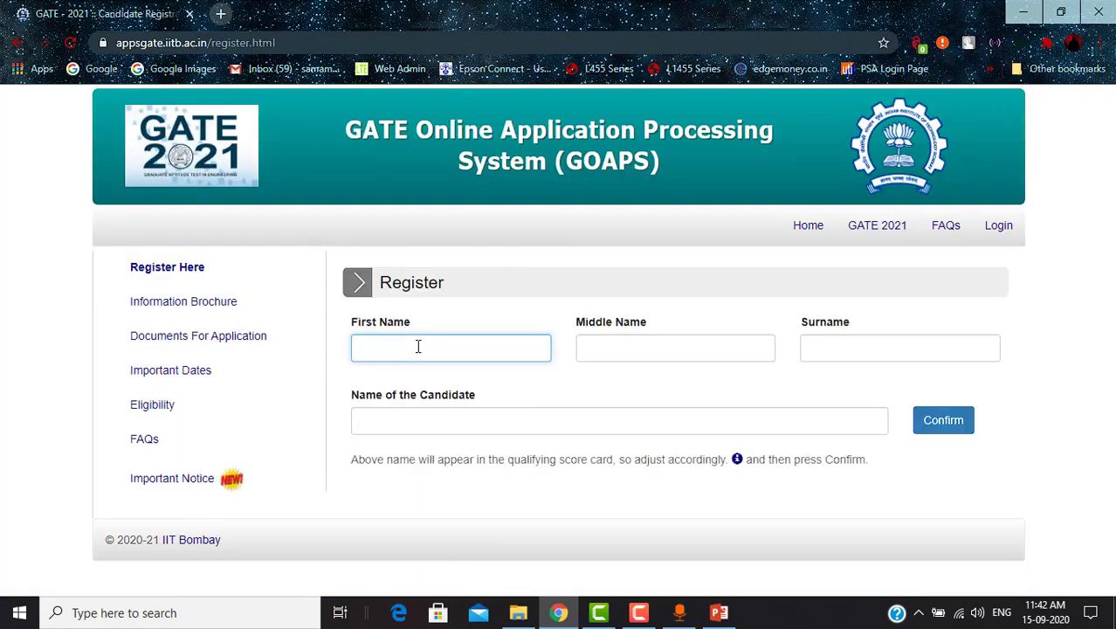
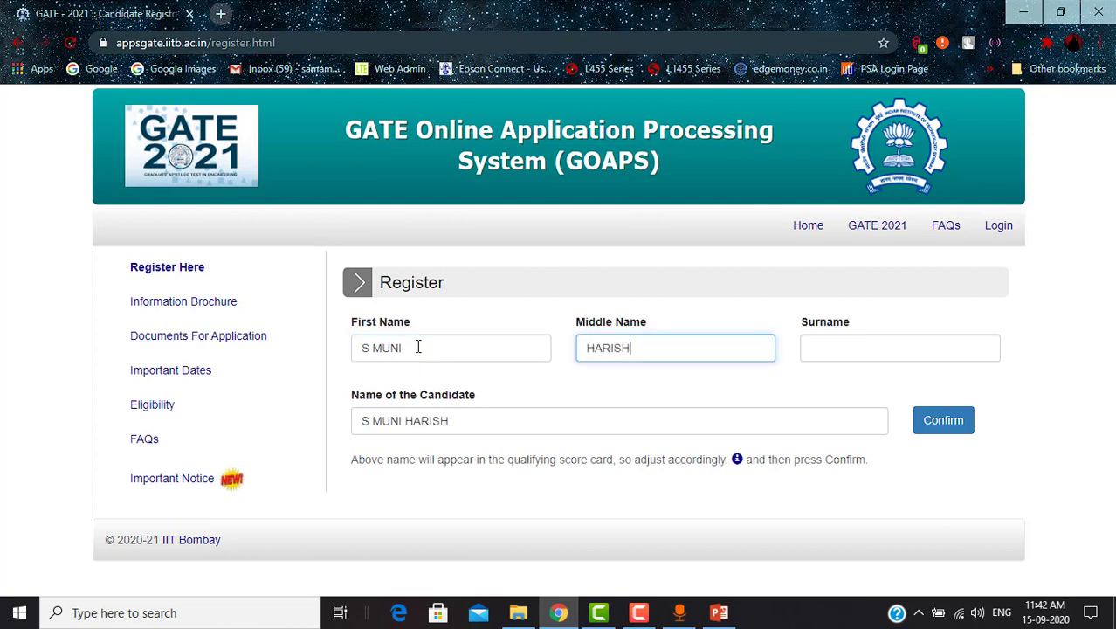
Step: Clear a stray letter from the Surname field and return to First Name to correct it
key("Tab")
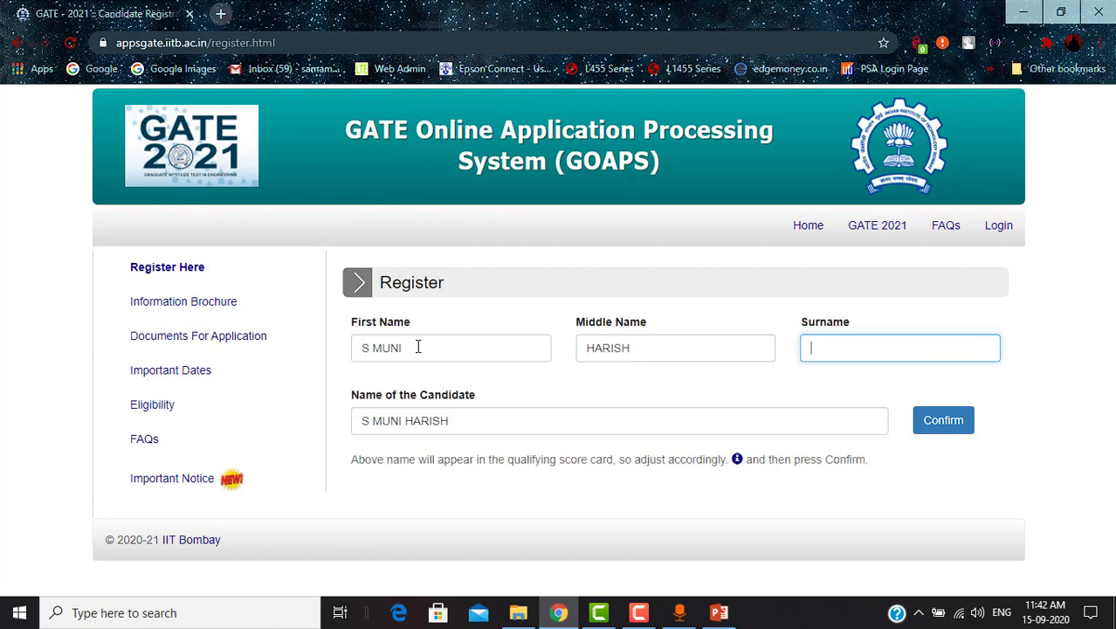
type("S")
key("BackSpace")
left_click(429, 347)
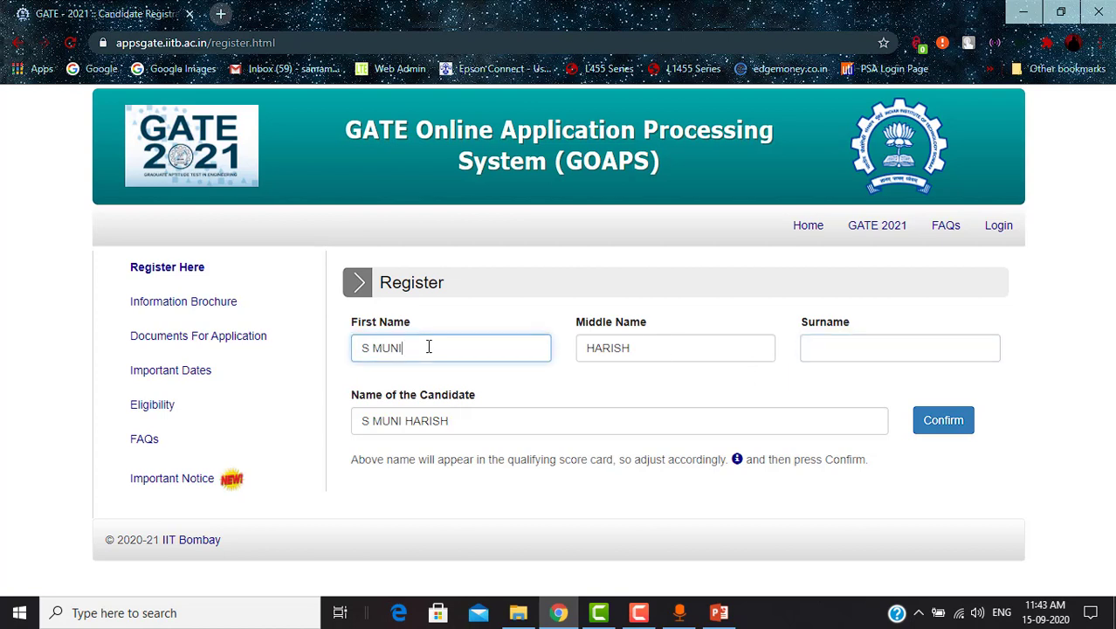
Step: Split the candidate's name correctly across the First, Middle and Surname fields
key("BackSpace")
key("BackSpace")
key("BackSpace")
key("BackSpace")
key("BackSpace")
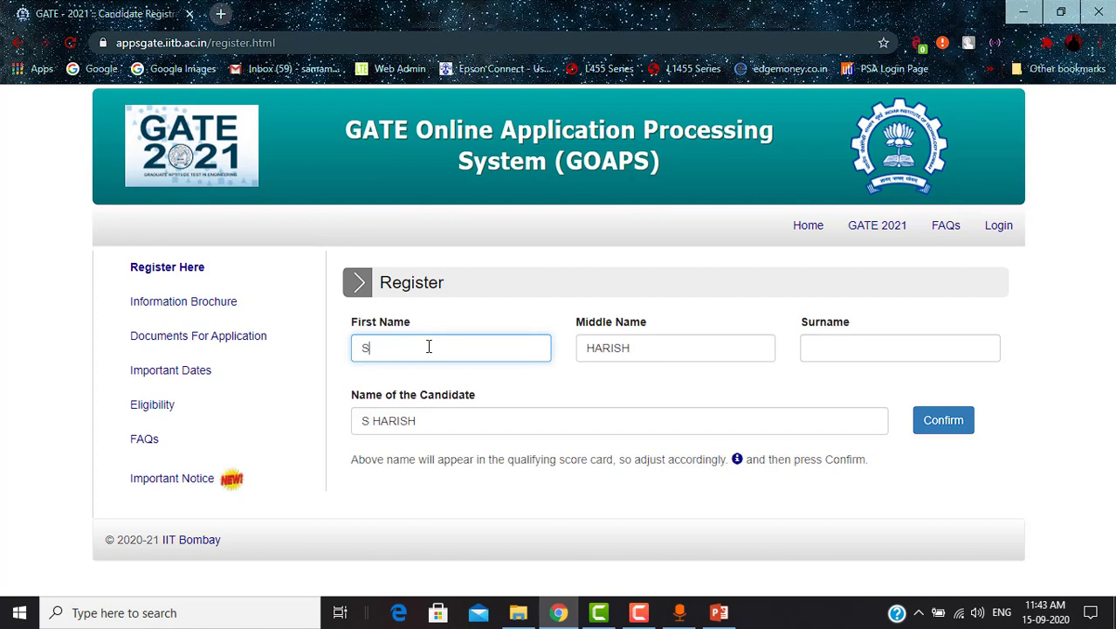
left_click(653, 349)
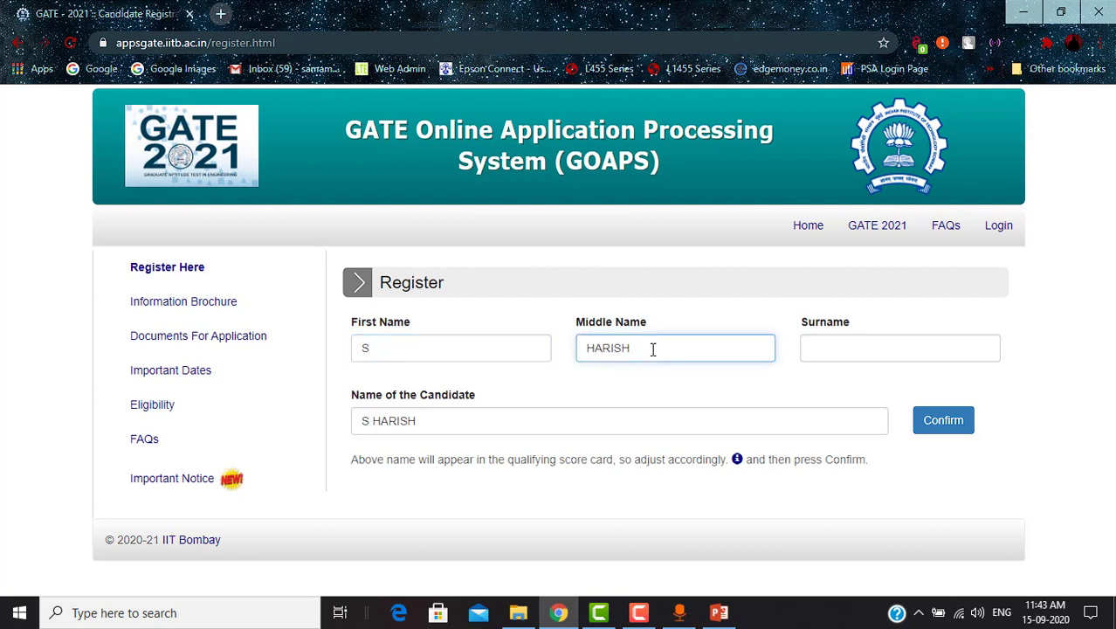
key("BackSpace")
key("BackSpace")
key("BackSpace")
key("BackSpace")
key("BackSpace")
key("BackSpace")
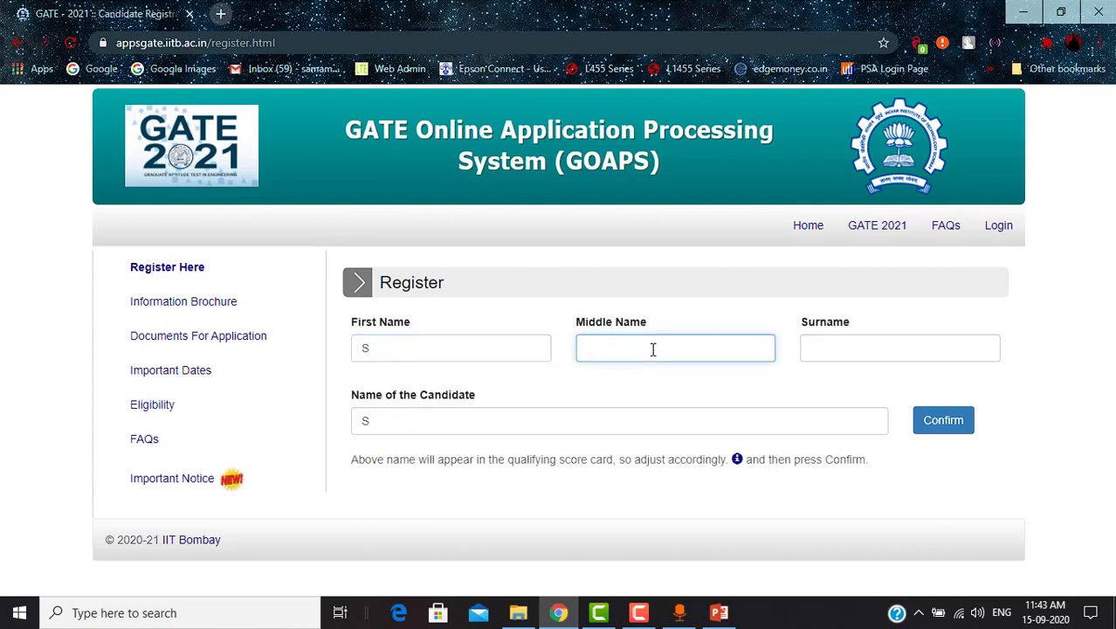
left_click(931, 353)
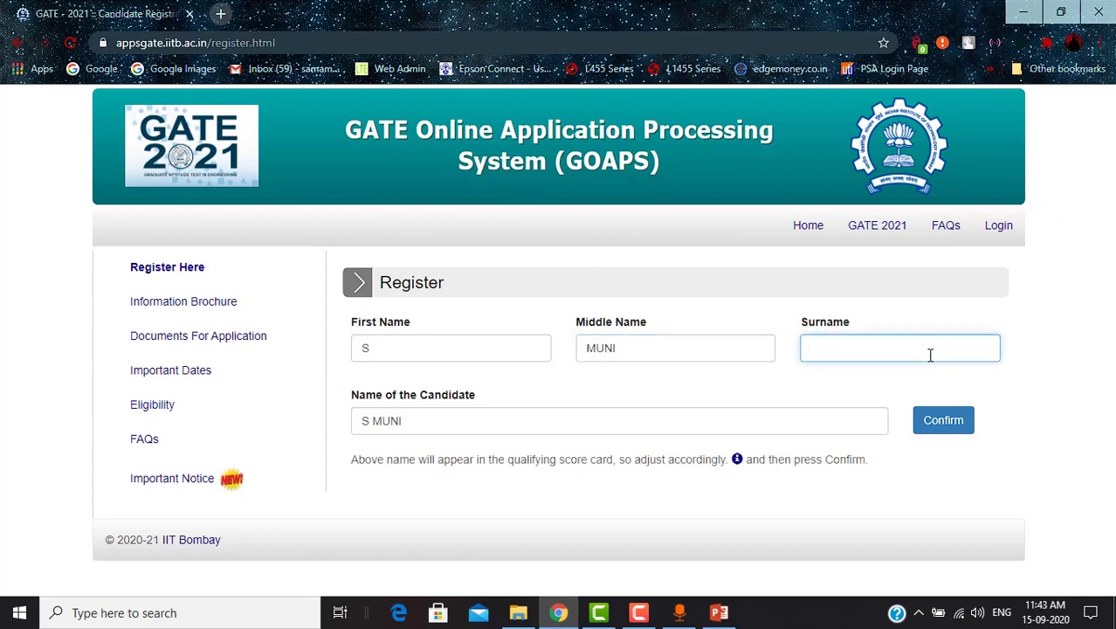
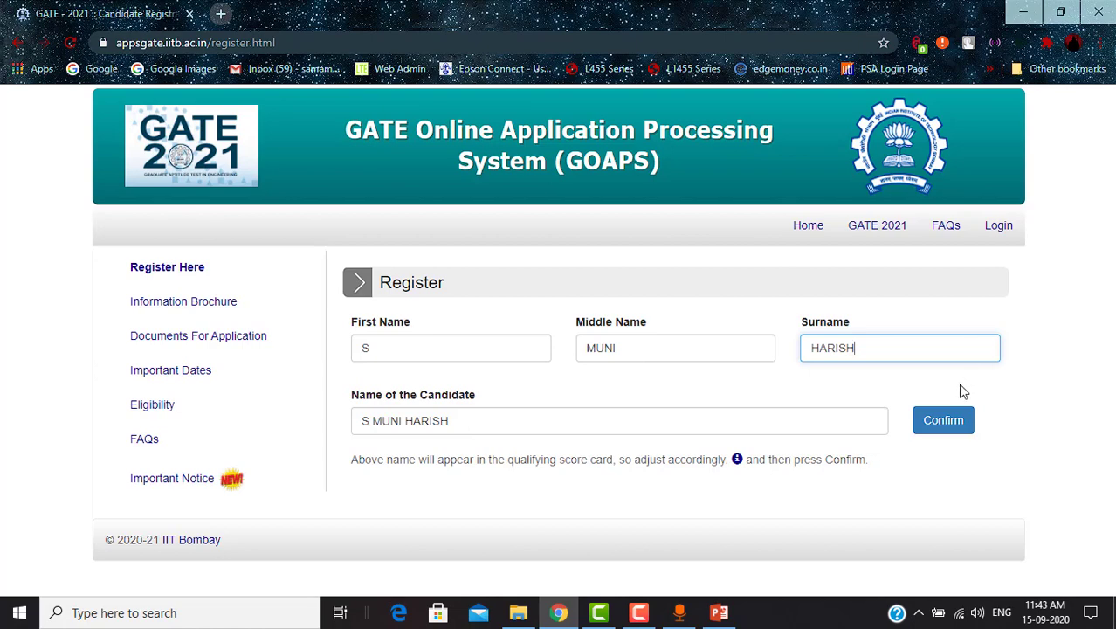
Step: Confirm the candidate's name and continue past the Are you sure? dialog
left_click(955, 425)
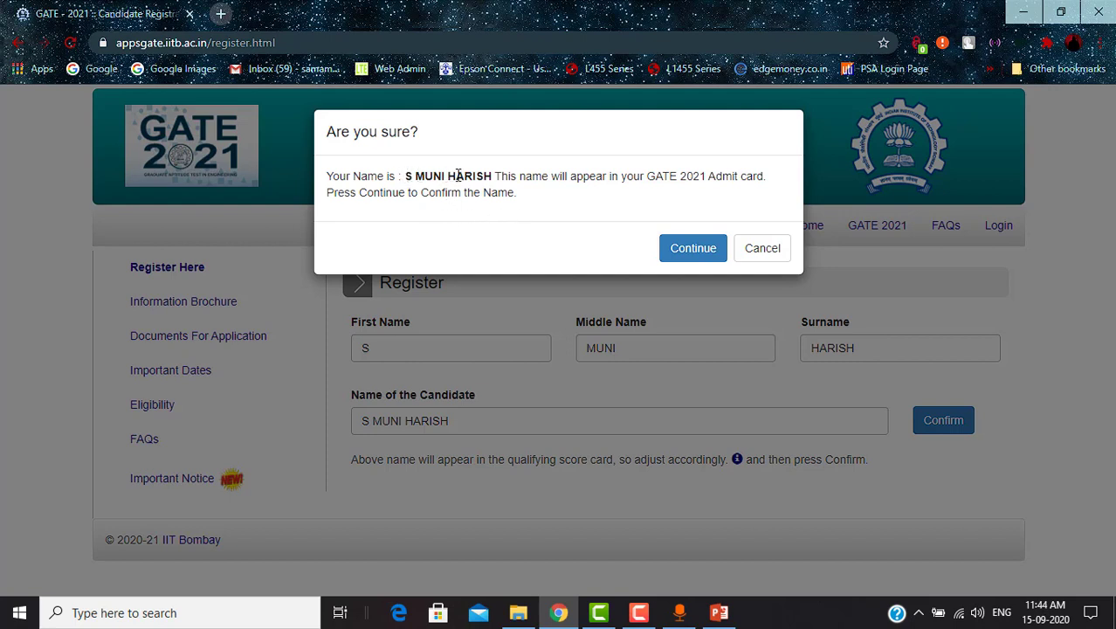
left_click_drag(404, 176, 492, 176)
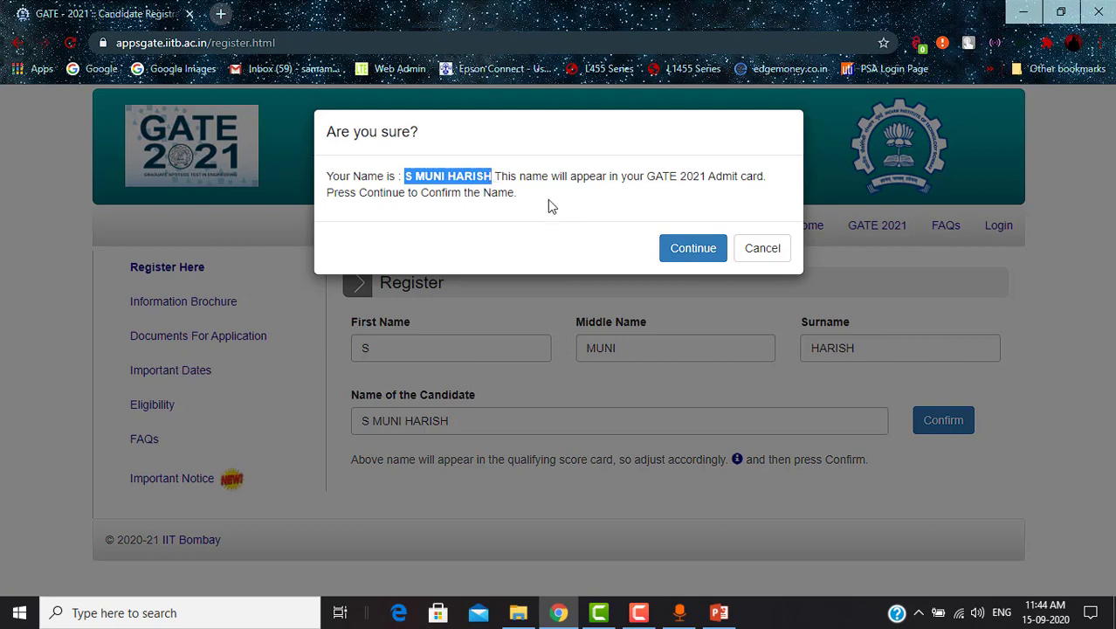
left_click(688, 251)
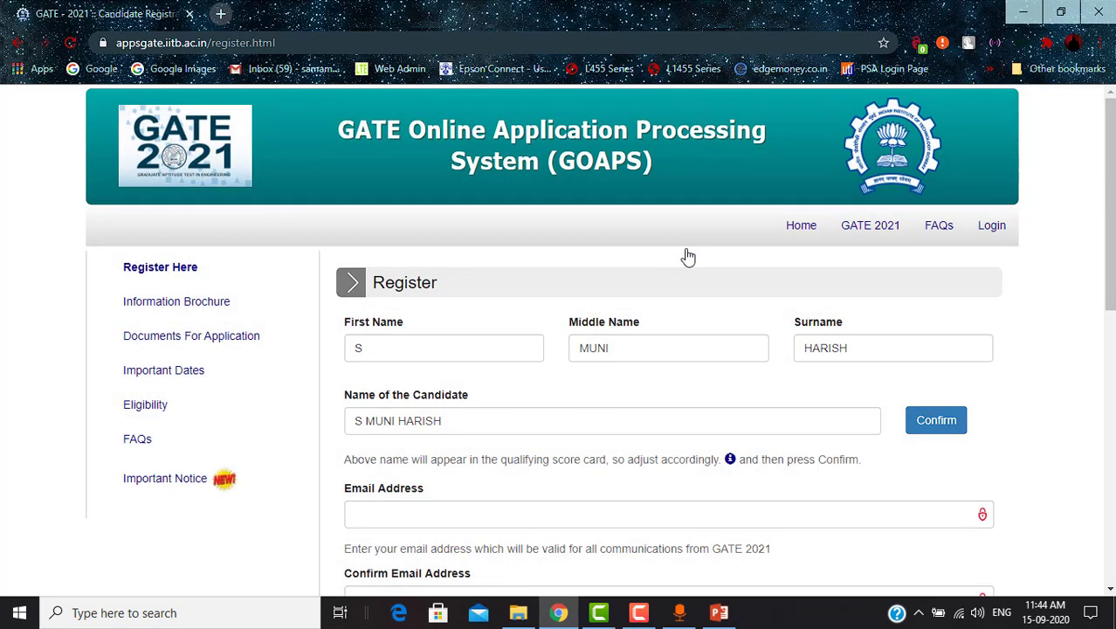
Step: Fill both email fields with the saved autofill address and enter the mobile number
scroll(687, 255, "down", 2)
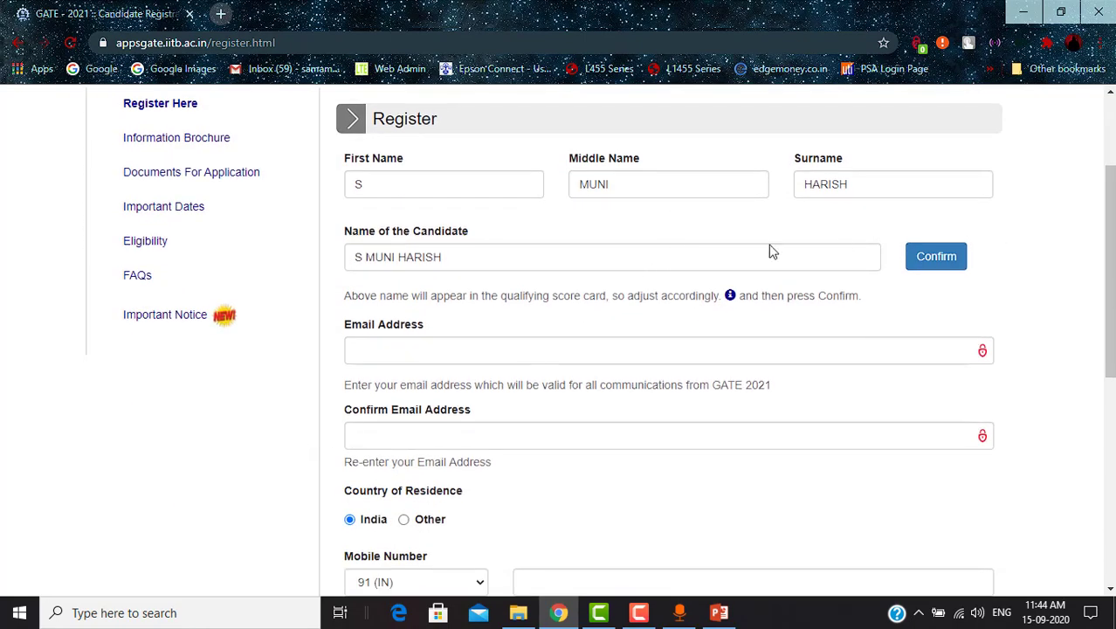
left_click(452, 351)
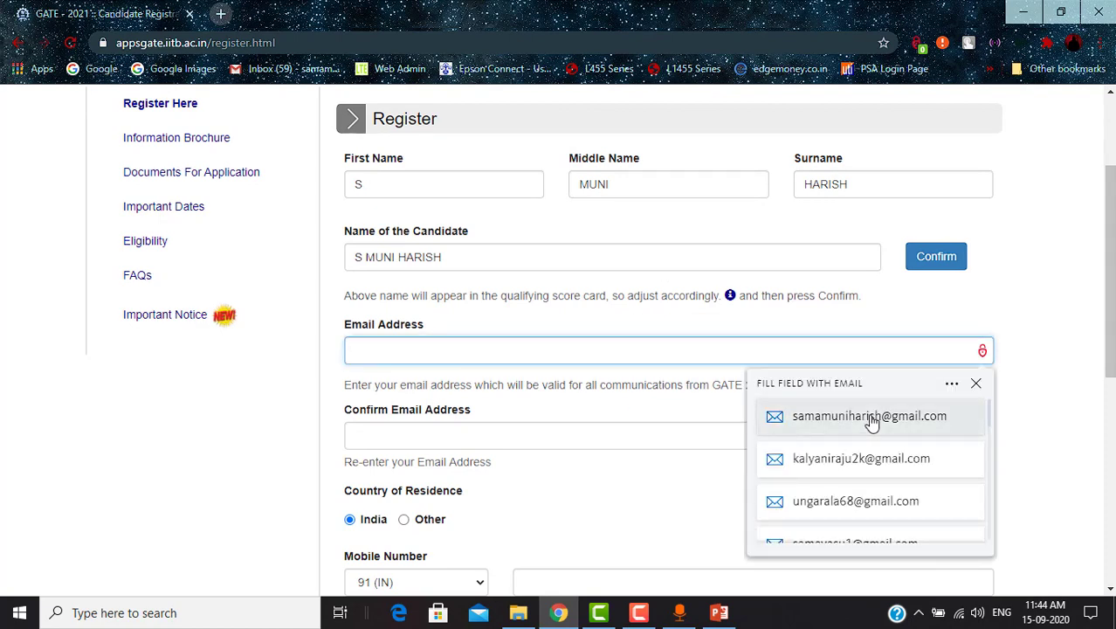
left_click(839, 416)
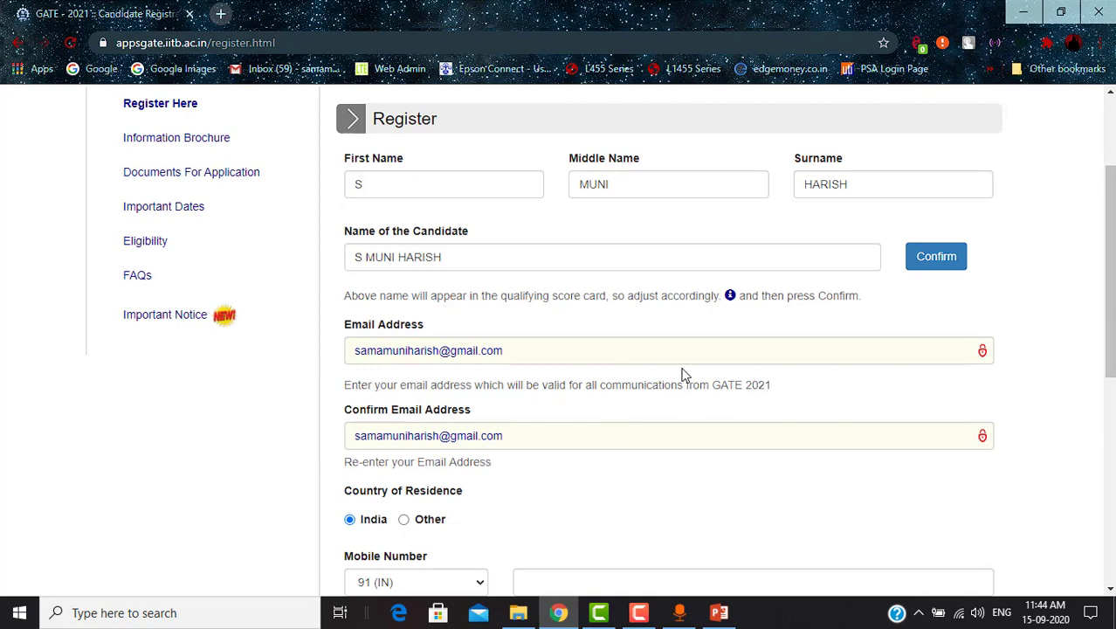
scroll(685, 304, "down", 2)
scroll(519, 220, "down", 2)
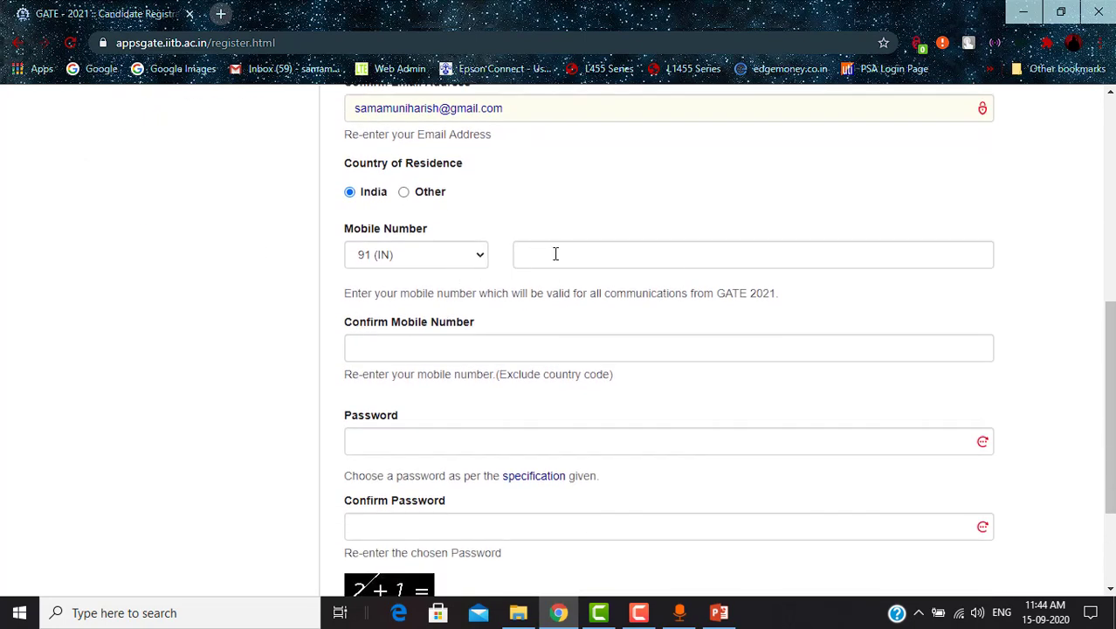
left_click(556, 254)
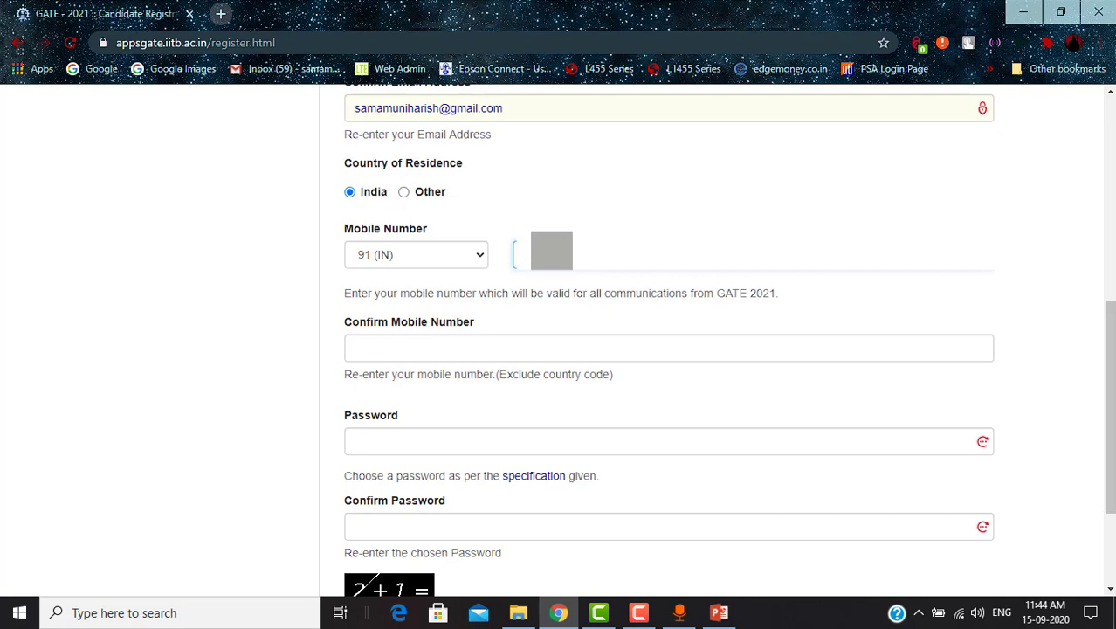
scroll(461, 292, "down", 1)
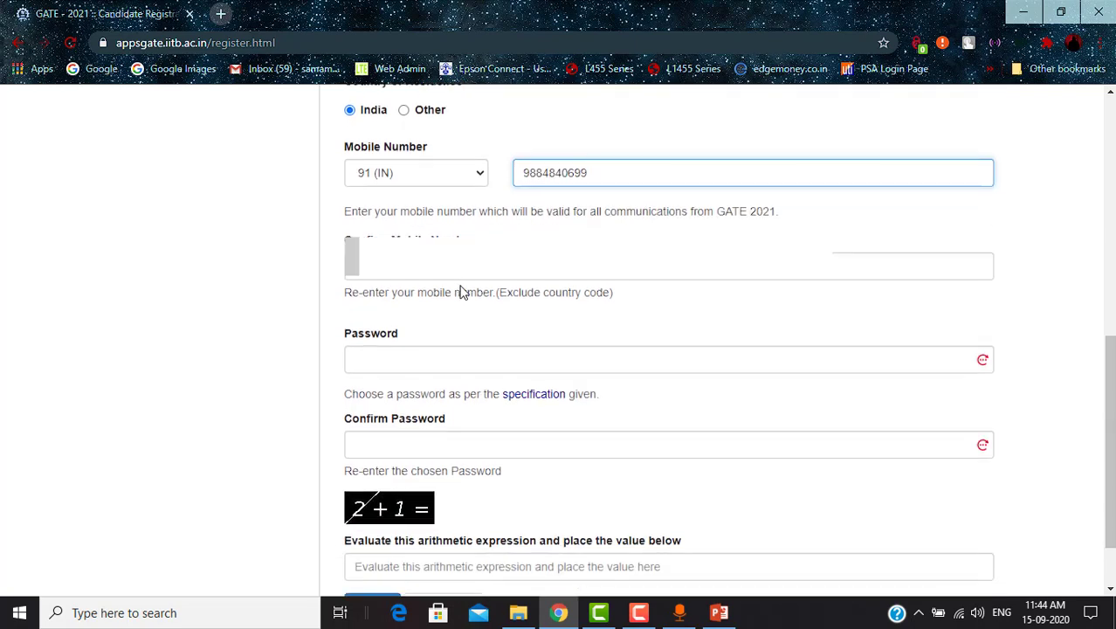
Step: Re-enter the candidate's mobile number in Confirm Mobile Number
left_click(457, 267)
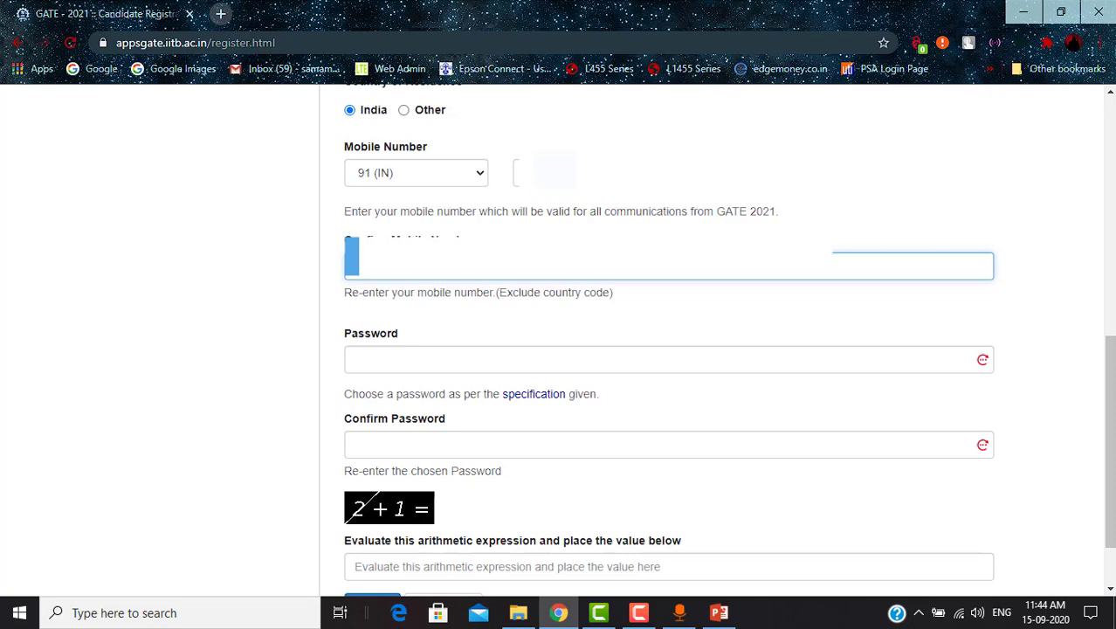
left_click(650, 173)
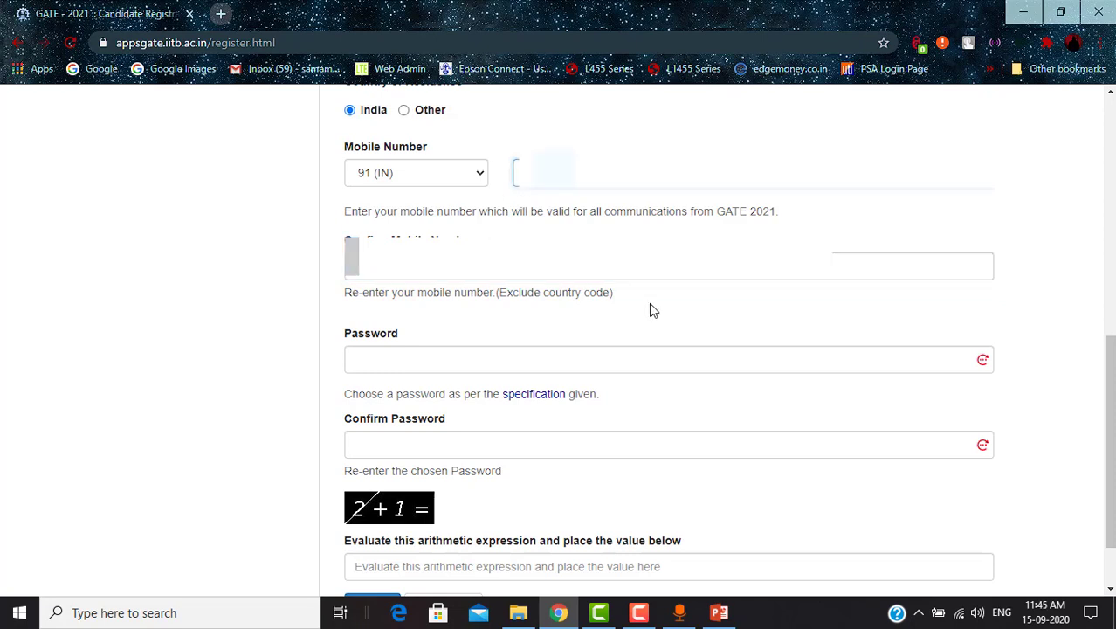
key("Tab")
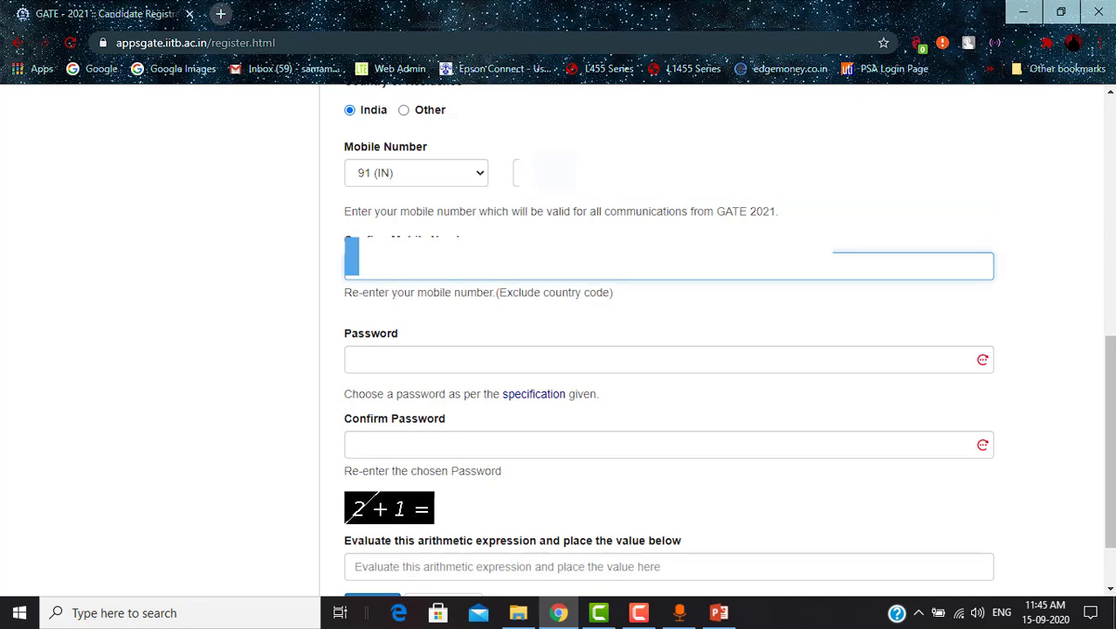
Step: Enter the account password in both the Password and Confirm Password fields
left_click(401, 358)
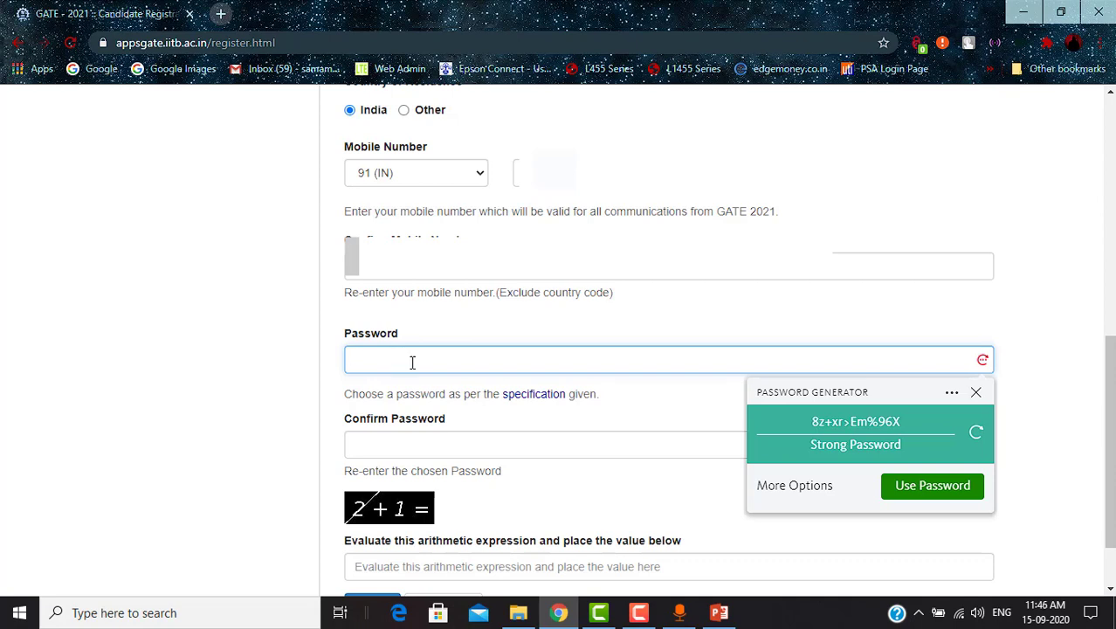
type("••••••")
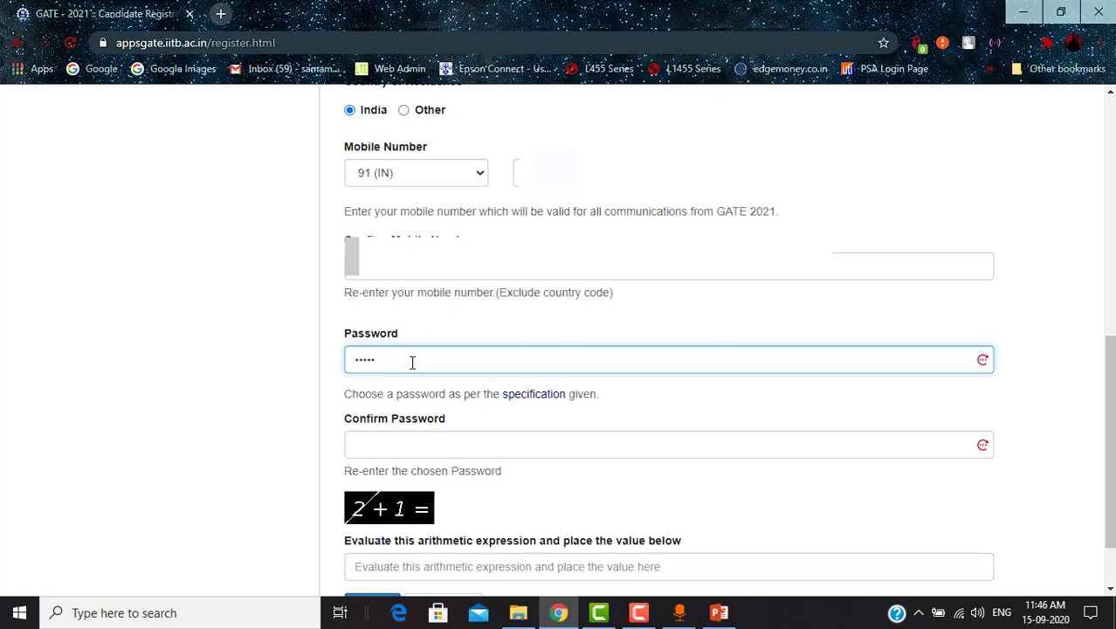
key("BackSpace")
key("BackSpace")
key("BackSpace")
key("BackSpace")
key("BackSpace")
type("•••••••••••")
left_click(456, 446)
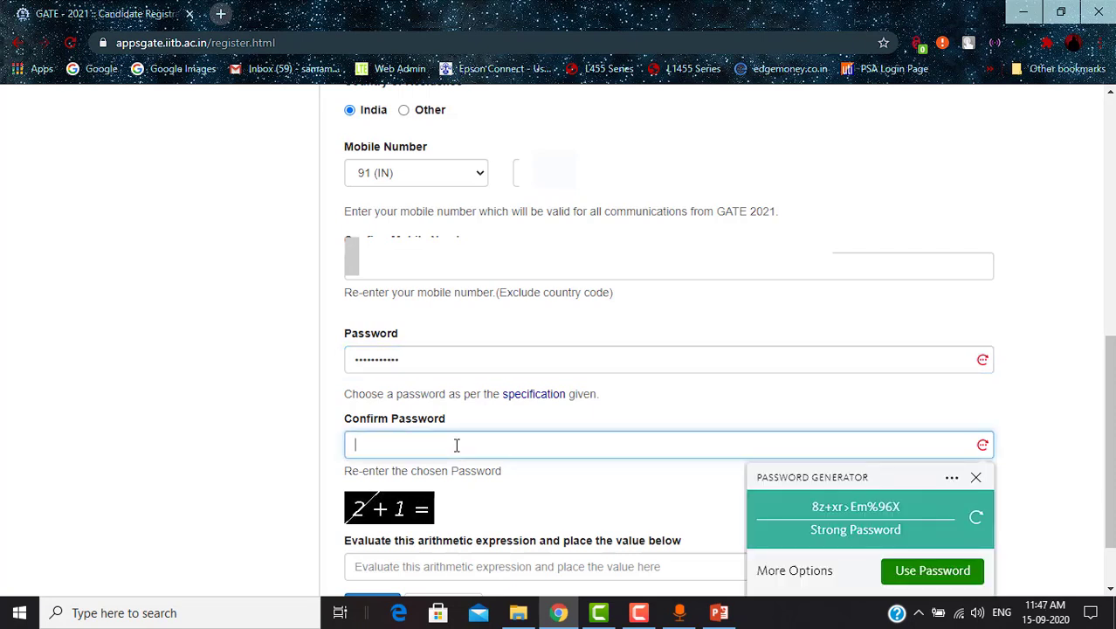
type("••••••")
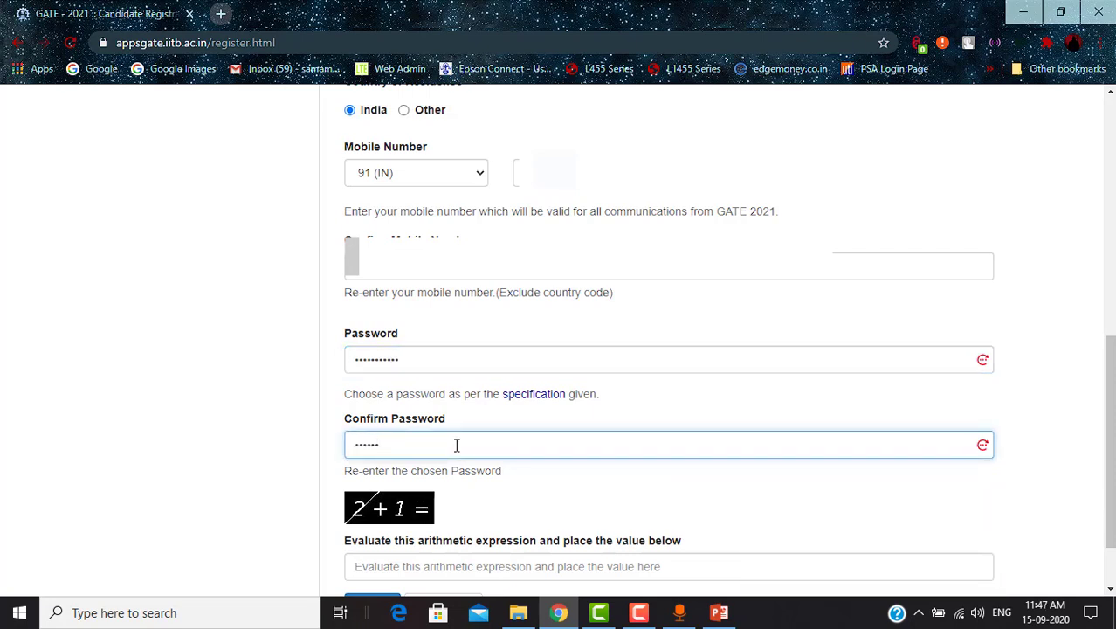
type("•••••")
scroll(456, 444, "down", 2)
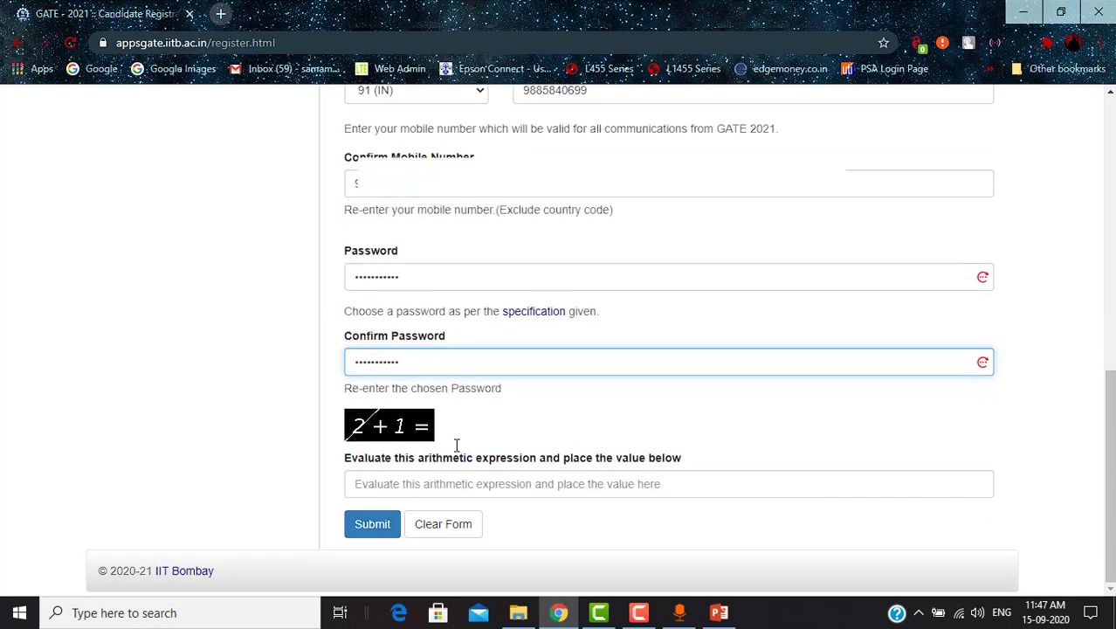
Step: Answer 3 to the arithmetic verification question and submit the registration form
left_click(418, 483)
type("3")
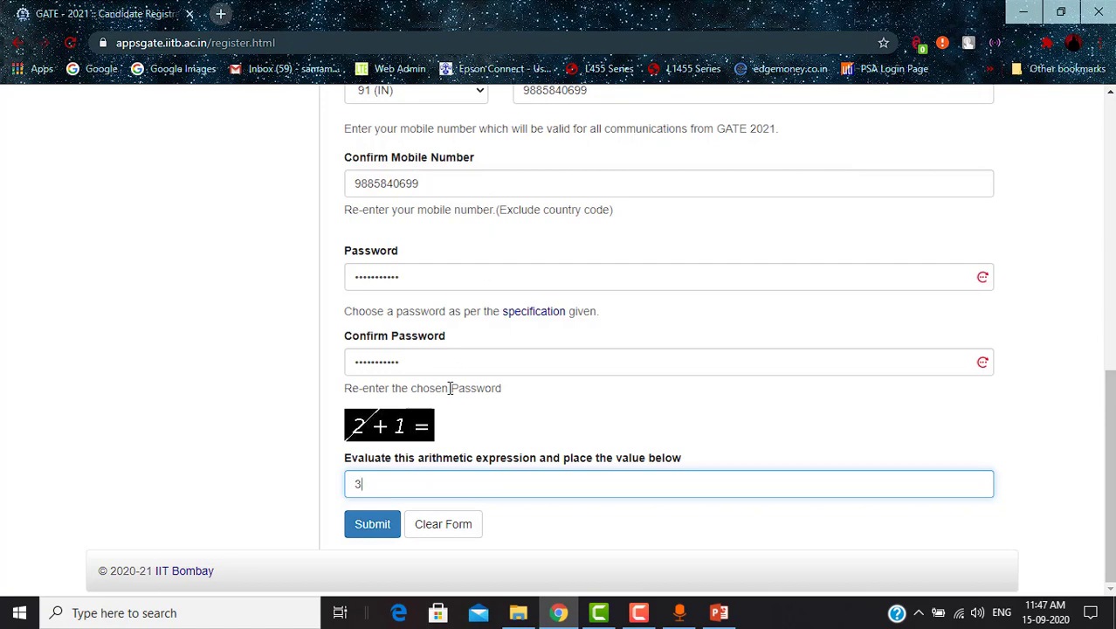
scroll(450, 388, "up", 4)
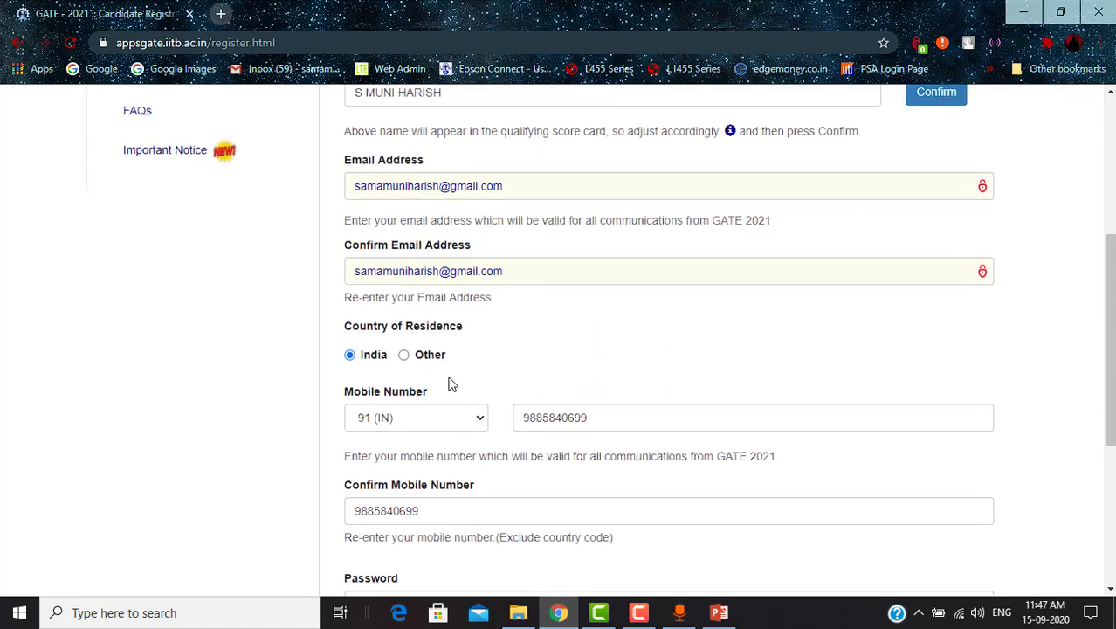
scroll(450, 384, "down", 1)
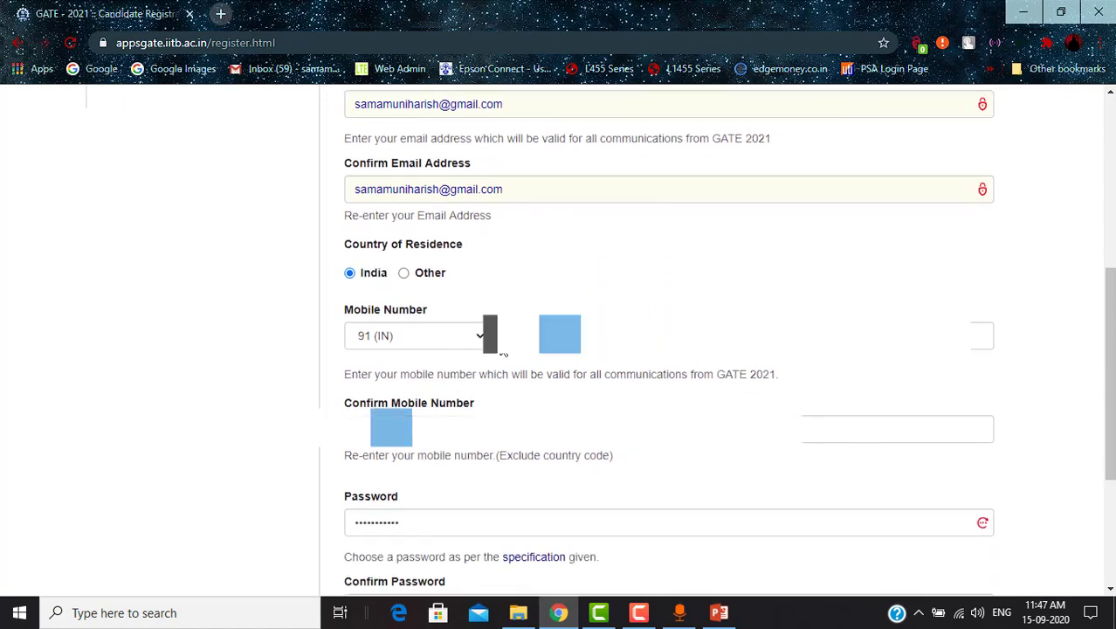
scroll(611, 360, "down", 3)
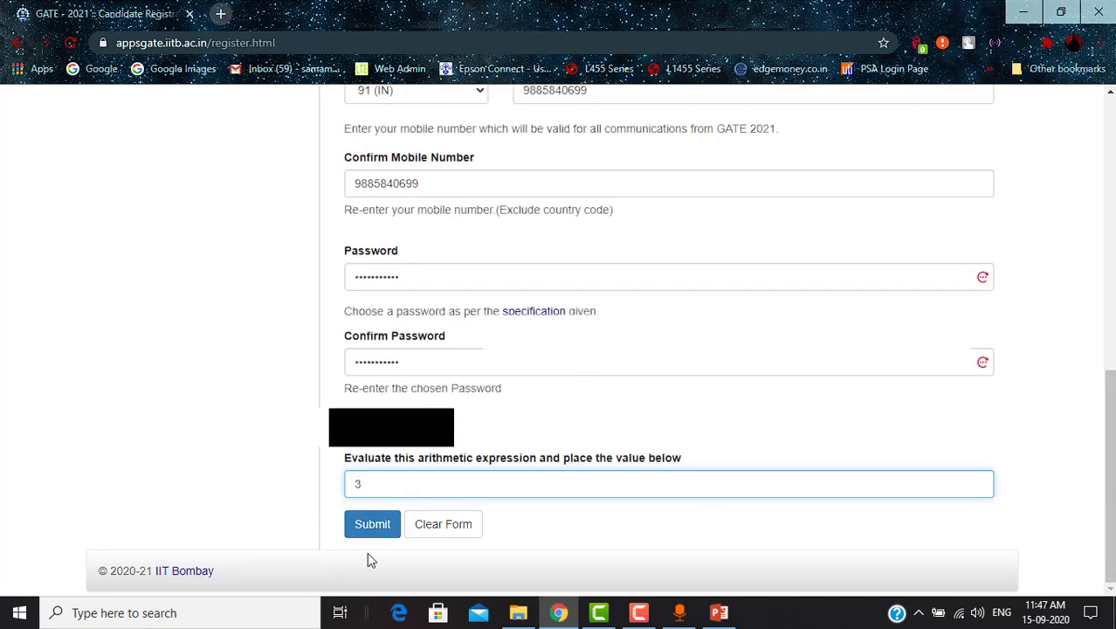
left_click(373, 525)
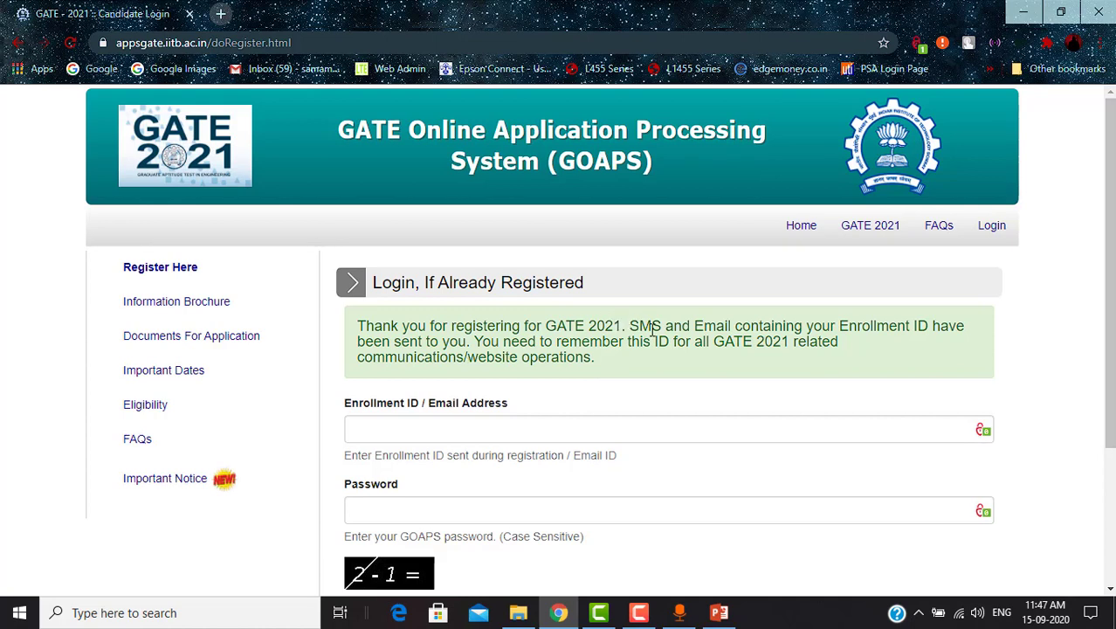
left_click(221, 14)
Step: Open the GATE 2021 Enrolment ID email in Gmail and select the Enrollment ID to copy
left_click(278, 70)
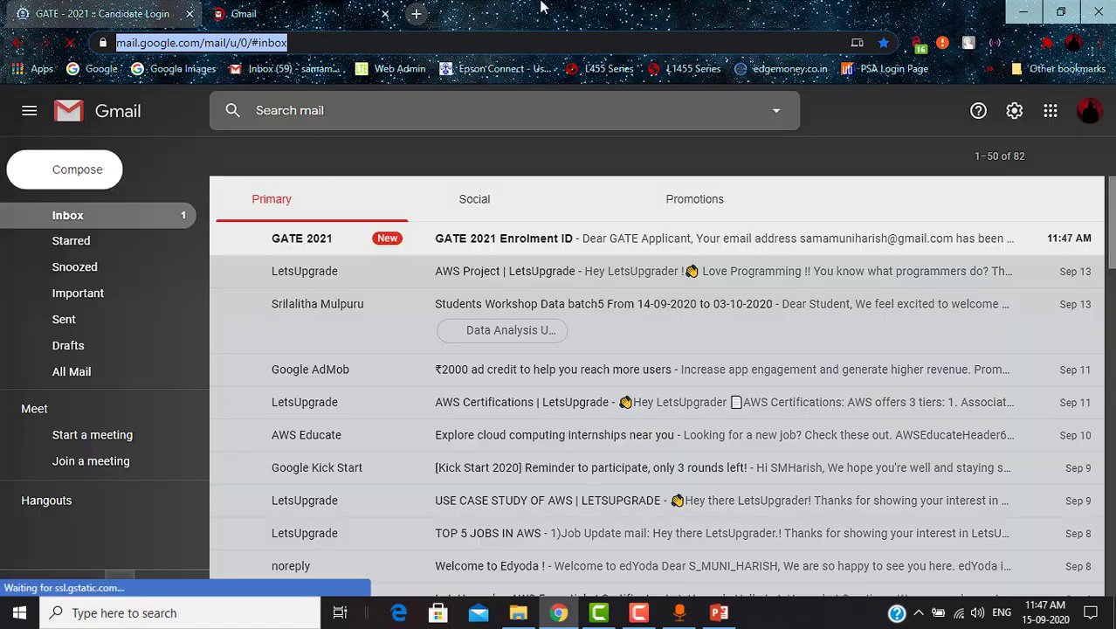
left_click(528, 241)
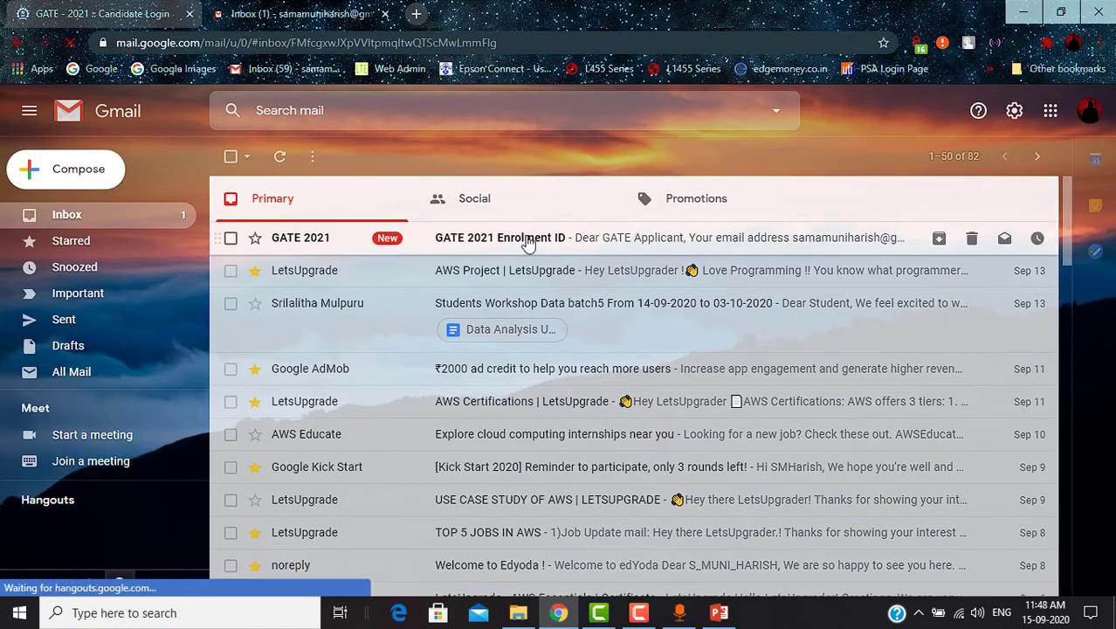
scroll(527, 242, "down", 1)
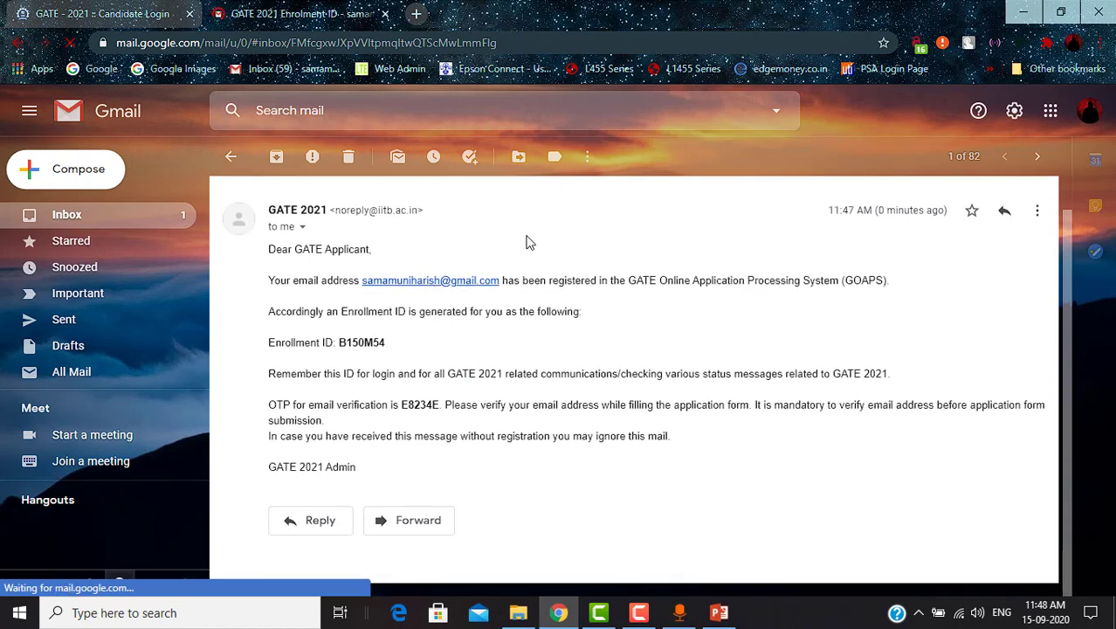
left_click_drag(386, 346, 342, 344)
left_click(391, 346)
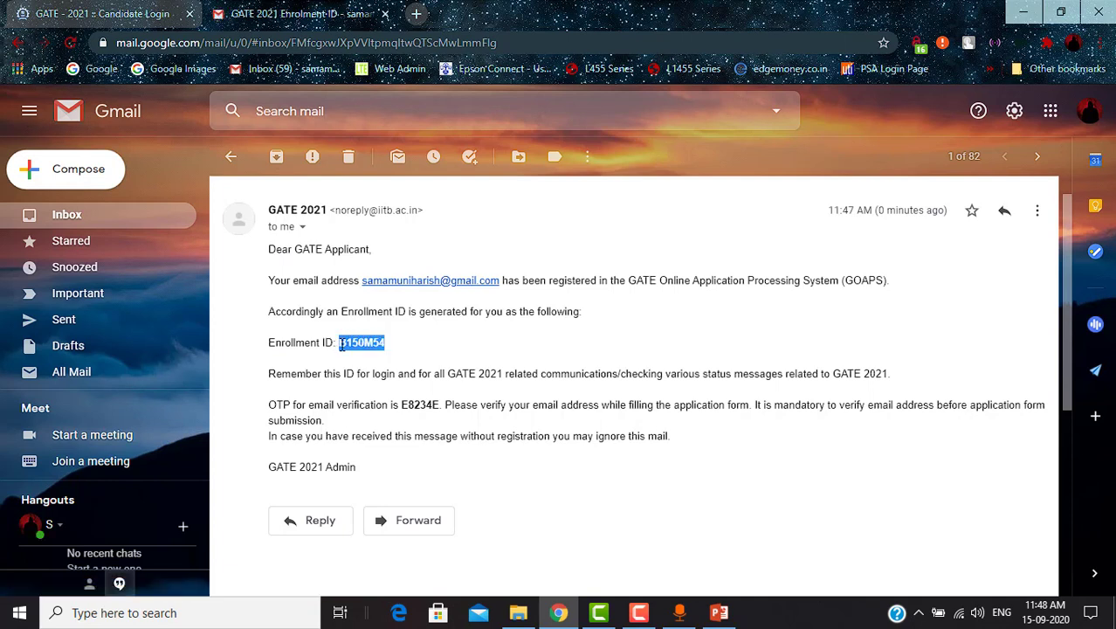
right_click(342, 344)
Step: Copy the Enrollment ID and paste it into the GATE login's Enrollment ID field
left_click(367, 357)
left_click(63, 8)
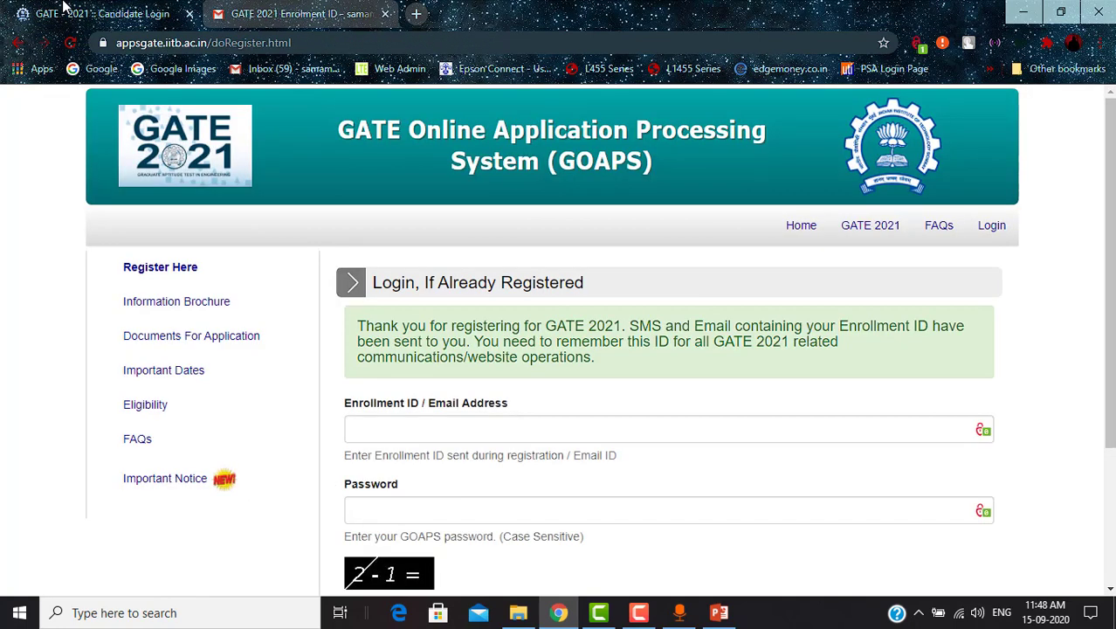
left_click(463, 425)
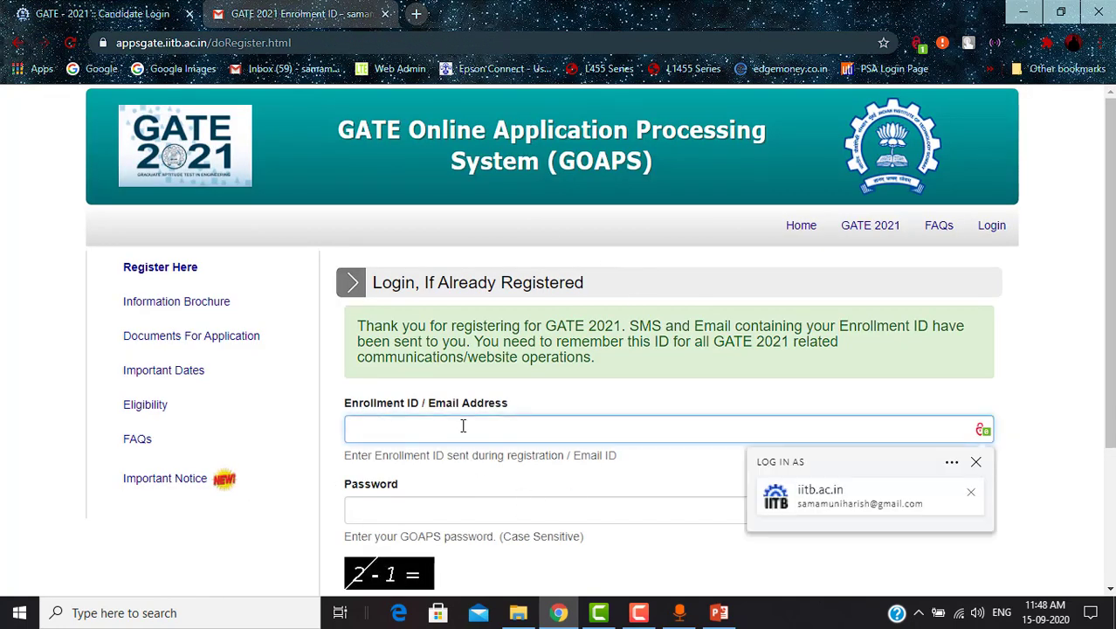
right_click(463, 425)
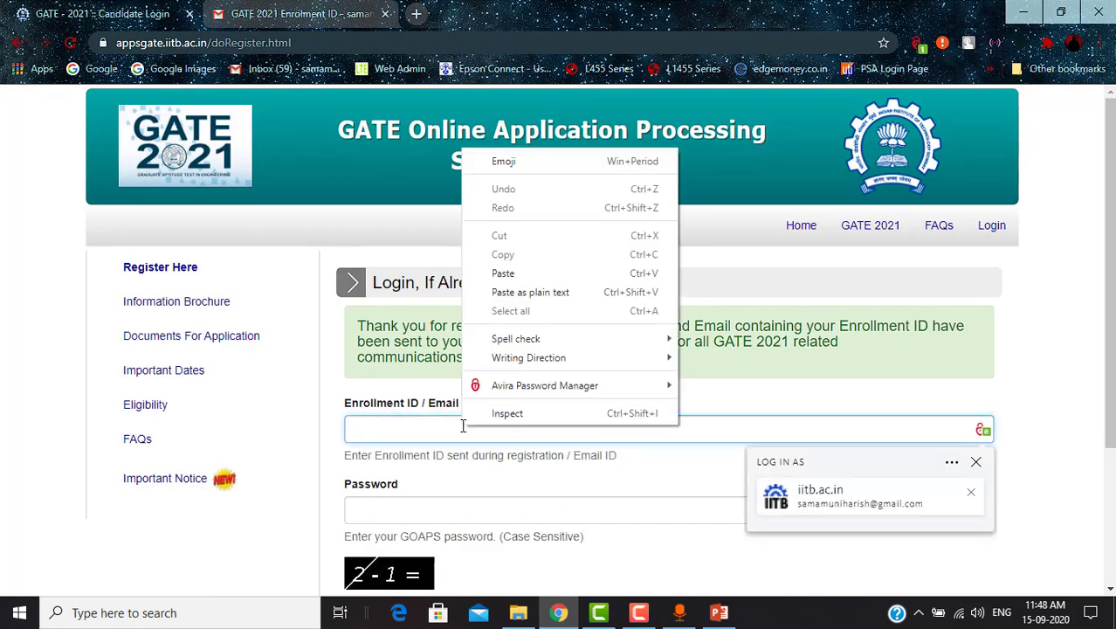
left_click(518, 275)
Step: Fill in the saved password, answer 1 to the arithmetic check, and log in
scroll(524, 394, "down", 2)
left_click(465, 312)
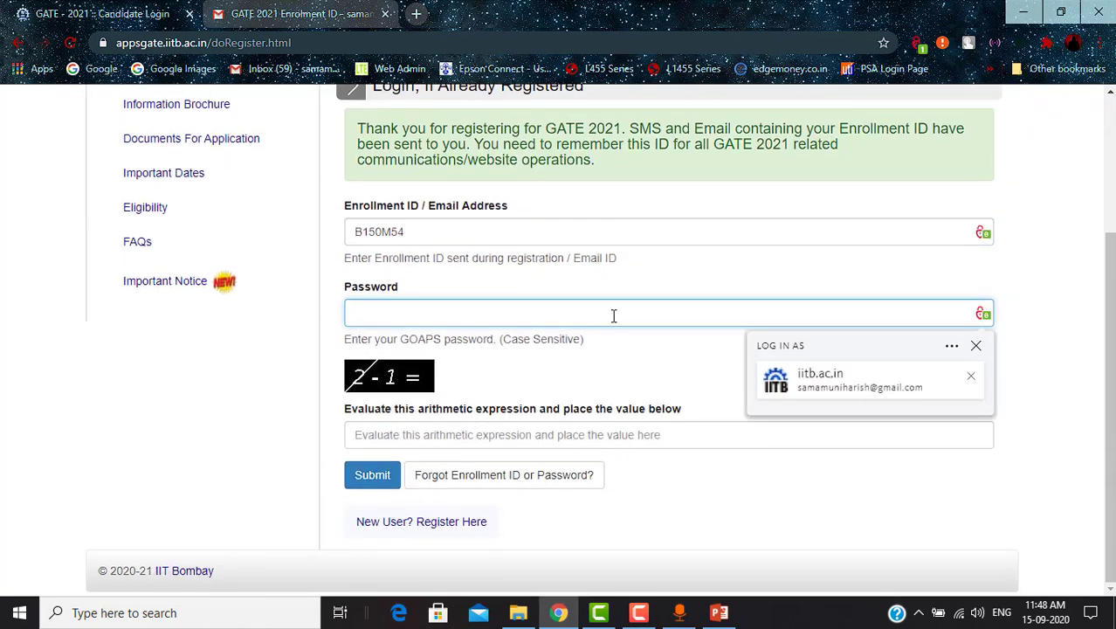
left_click(836, 377)
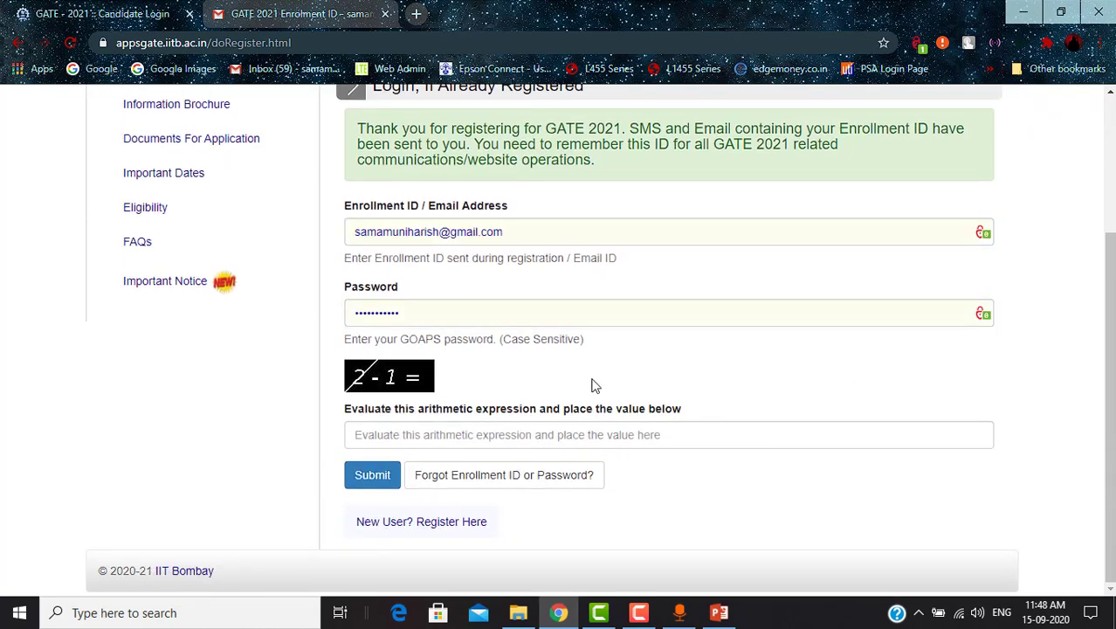
left_click(465, 439)
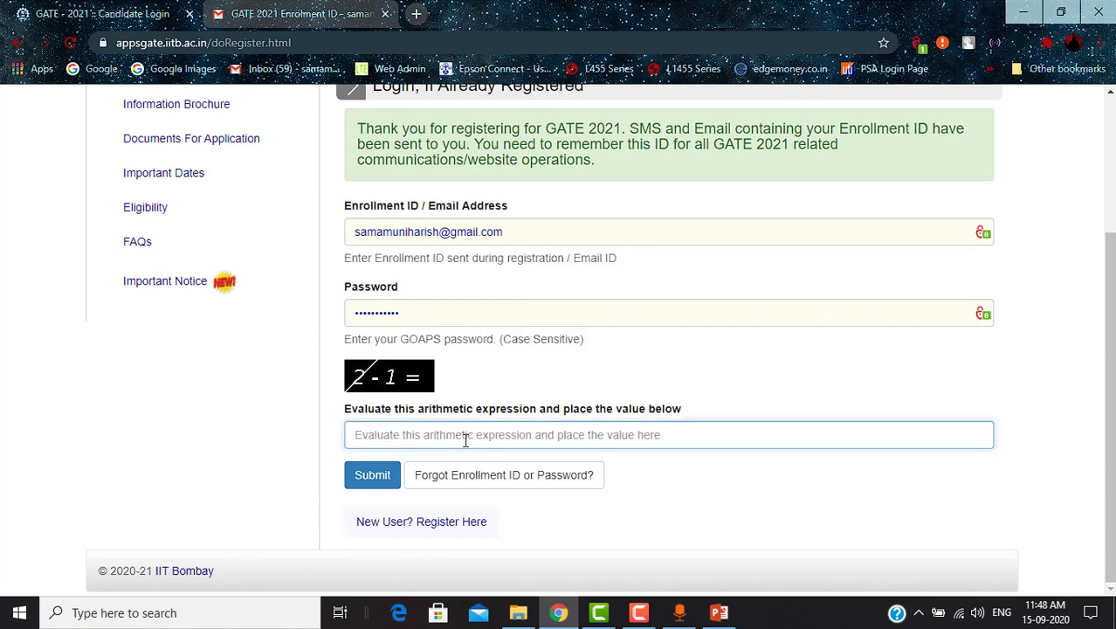
type("1")
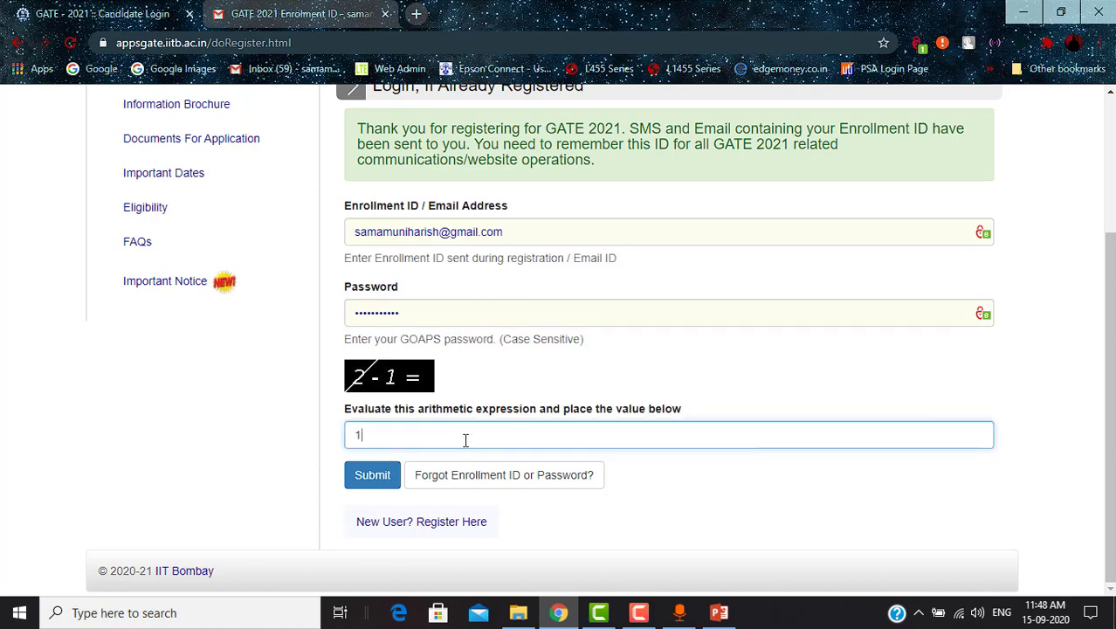
left_click(368, 483)
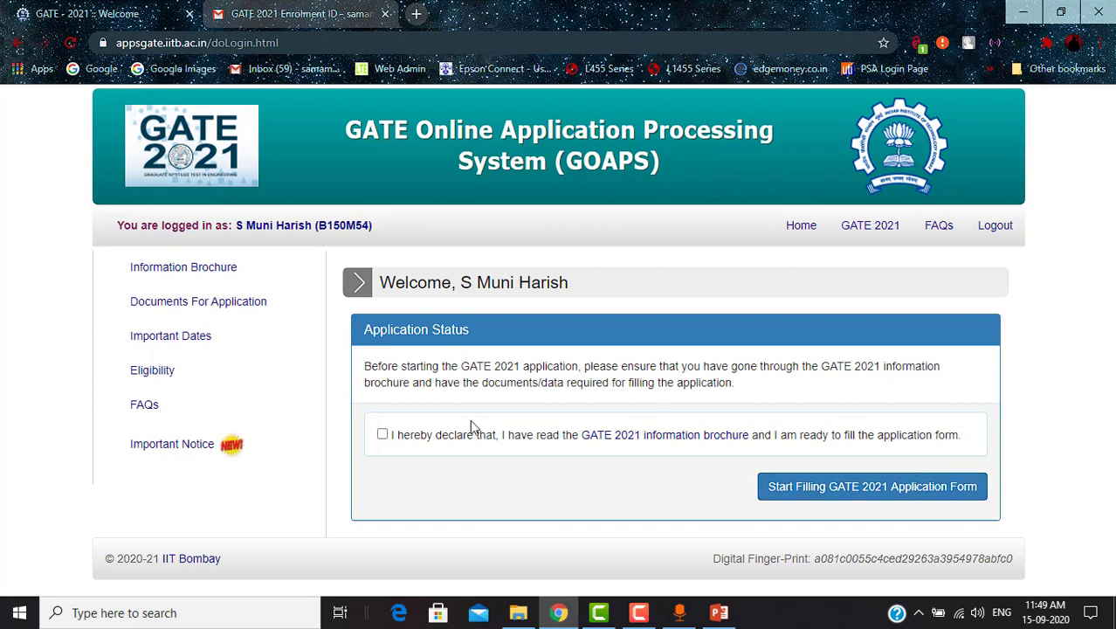
Step: Accept the brochure declaration and start filling the GATE 2021 application form
left_click(382, 434)
left_click(912, 498)
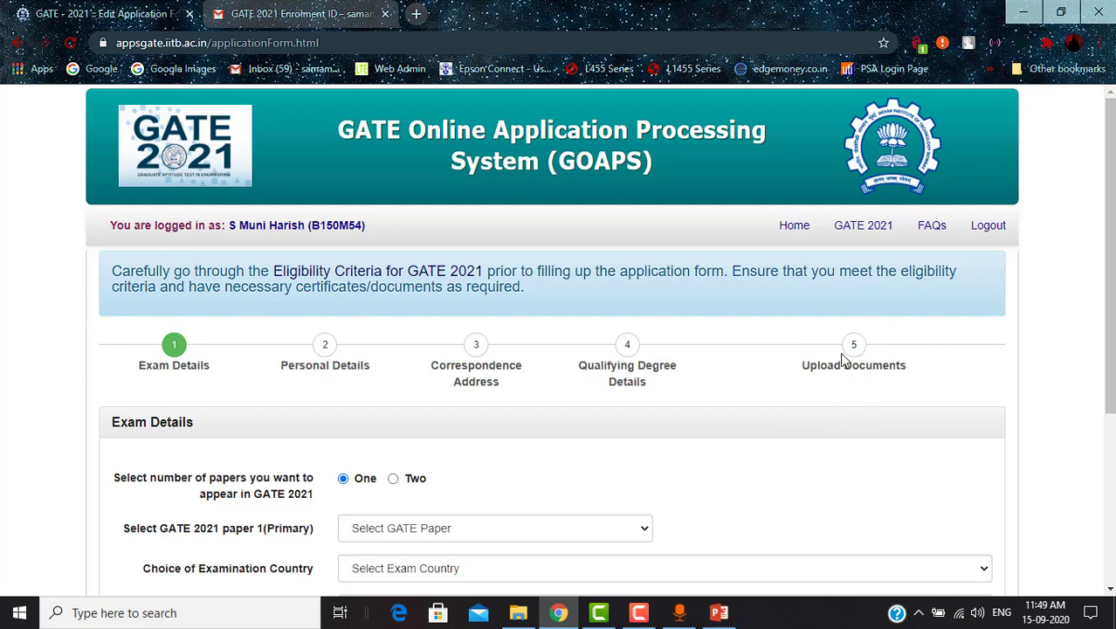
Step: Set the number of papers to Two and check allowed paper combinations in the PowerPoint slides
scroll(843, 358, "down", 3)
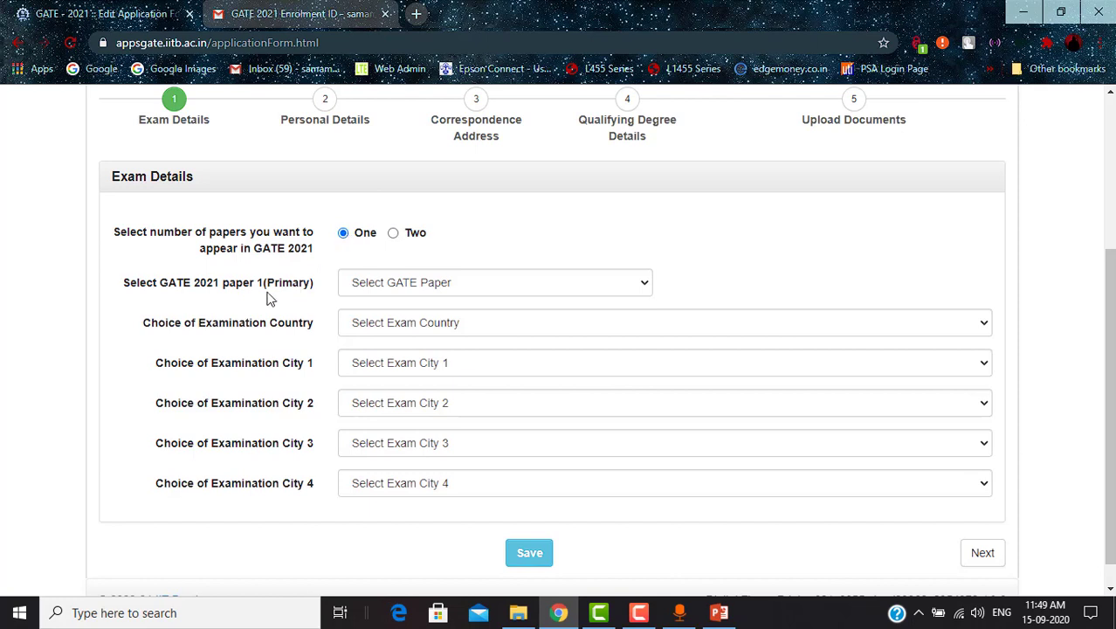
left_click(394, 234)
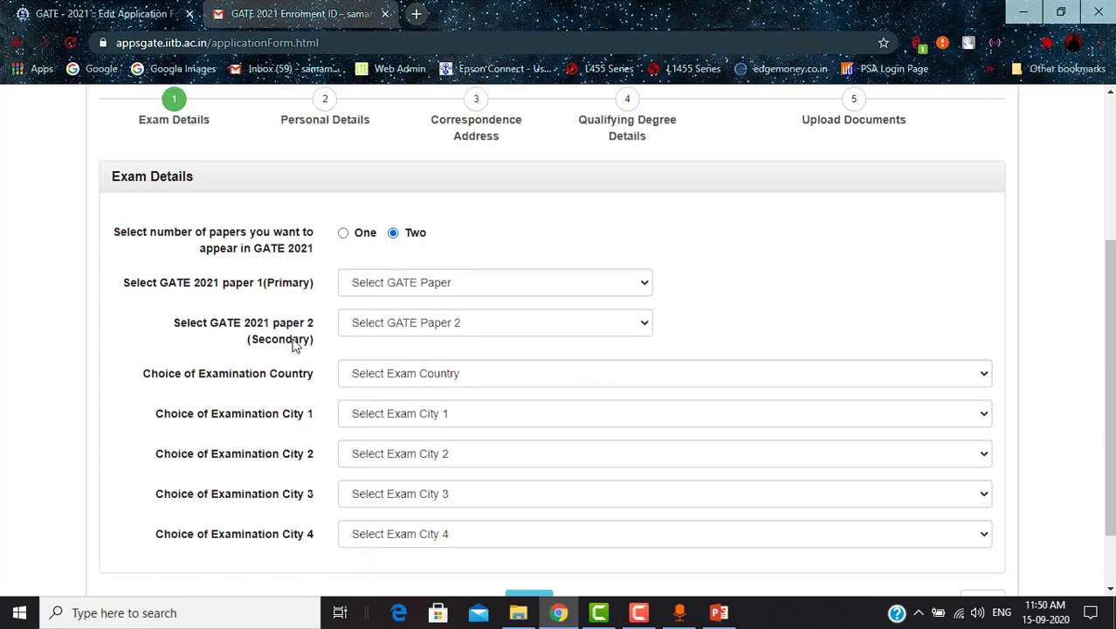
left_click(719, 613)
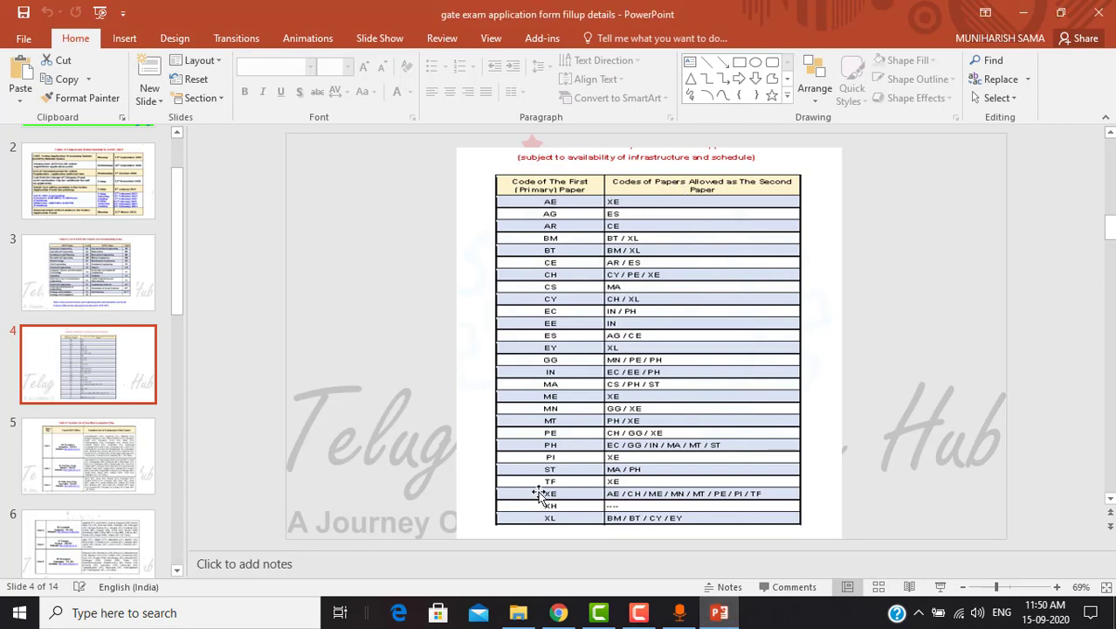
left_click(1023, 13)
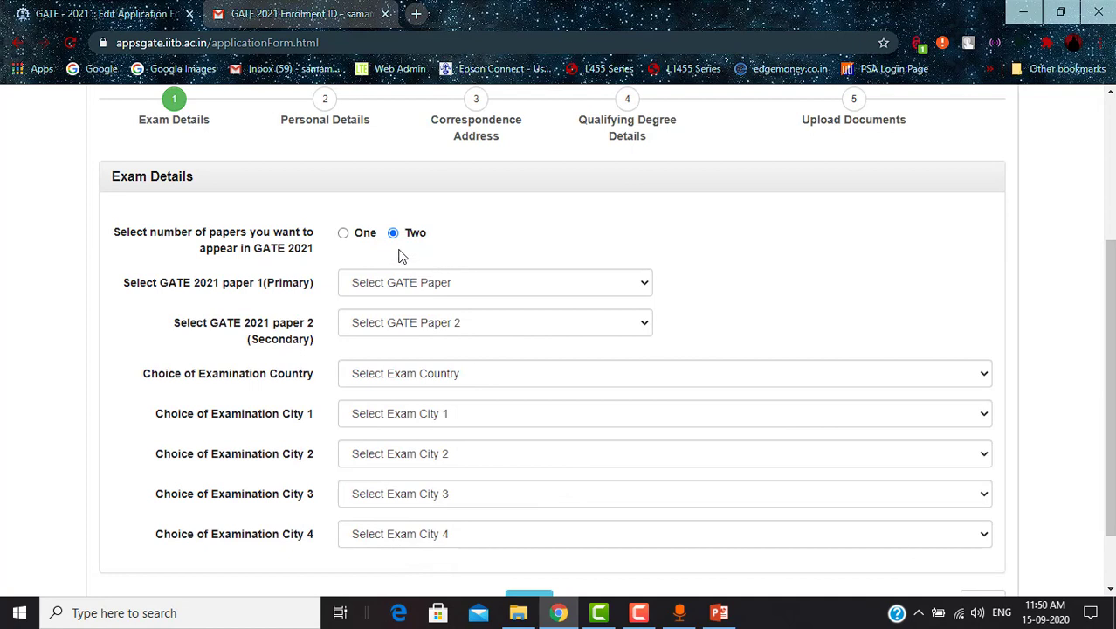
Step: Switch back to one paper and confirm Computer Science and Information Technology (CS) as paper 1
left_click(344, 233)
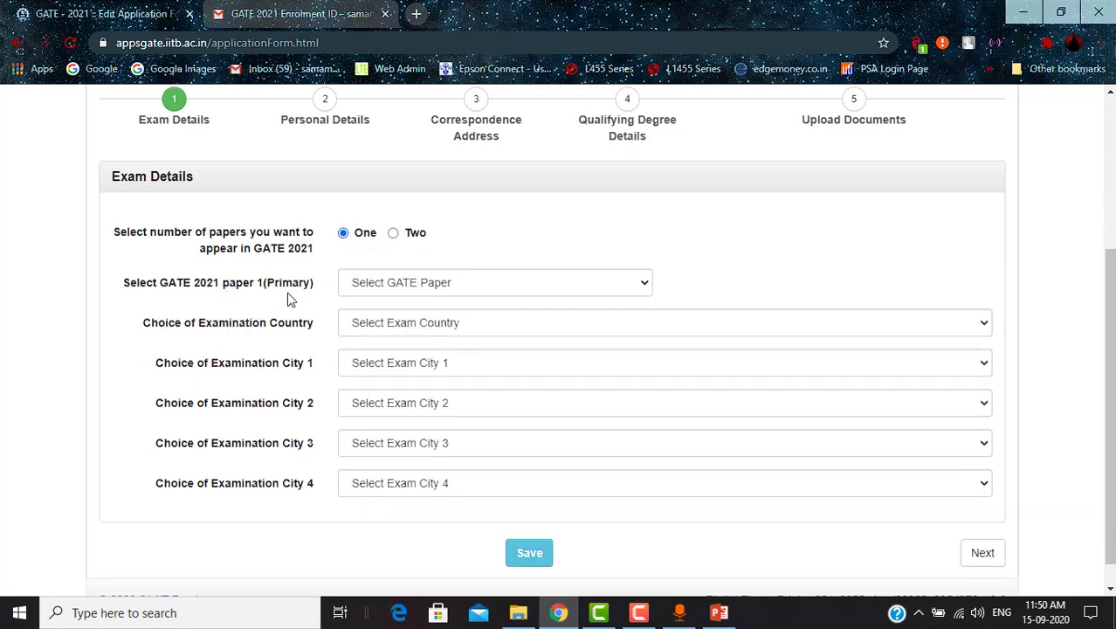
left_click(460, 290)
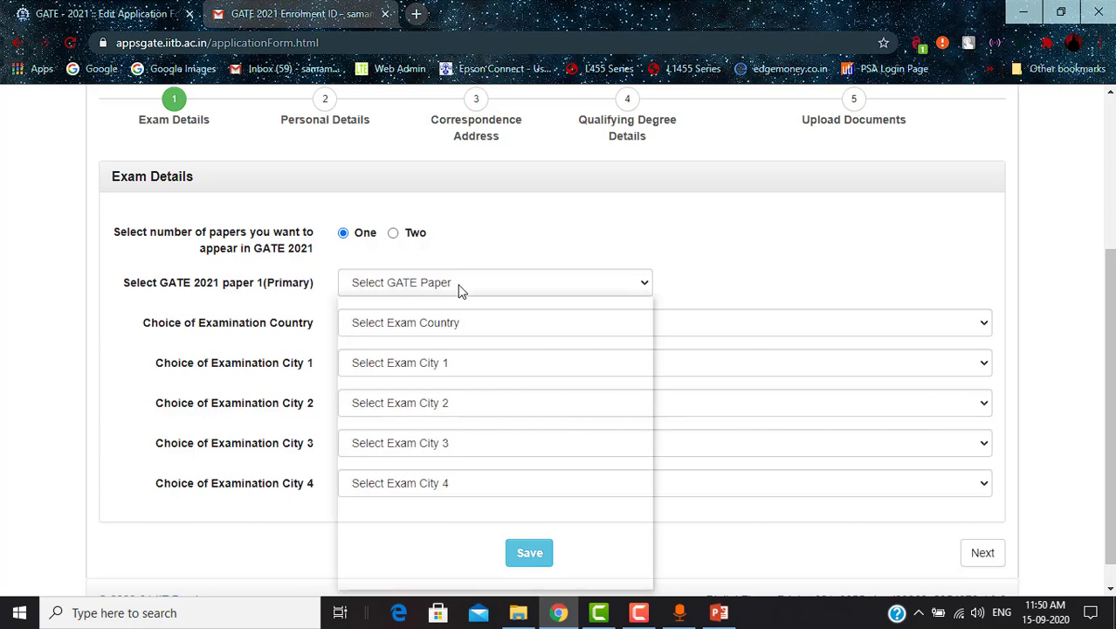
left_click(458, 284)
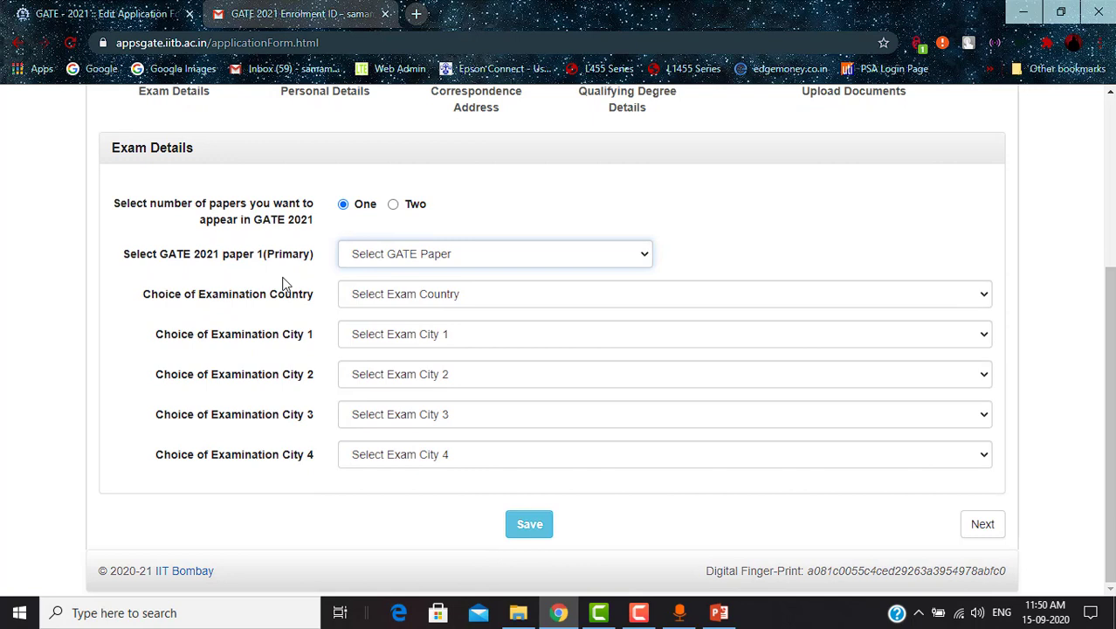
left_click(416, 257)
left_click(416, 260)
left_click(418, 262)
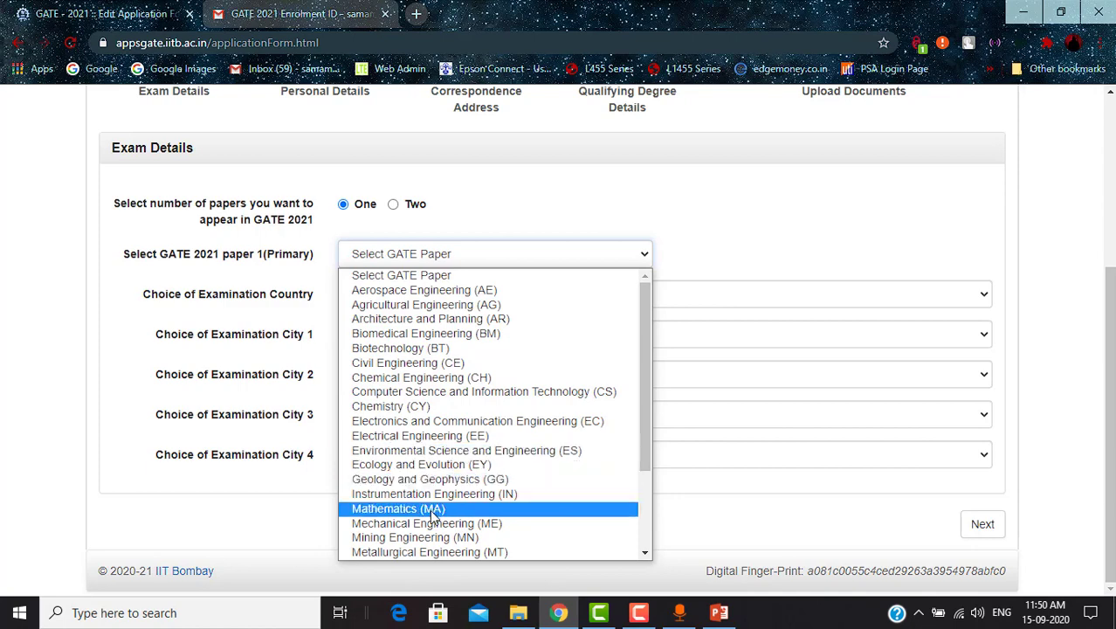
scroll(441, 476, "down", 2)
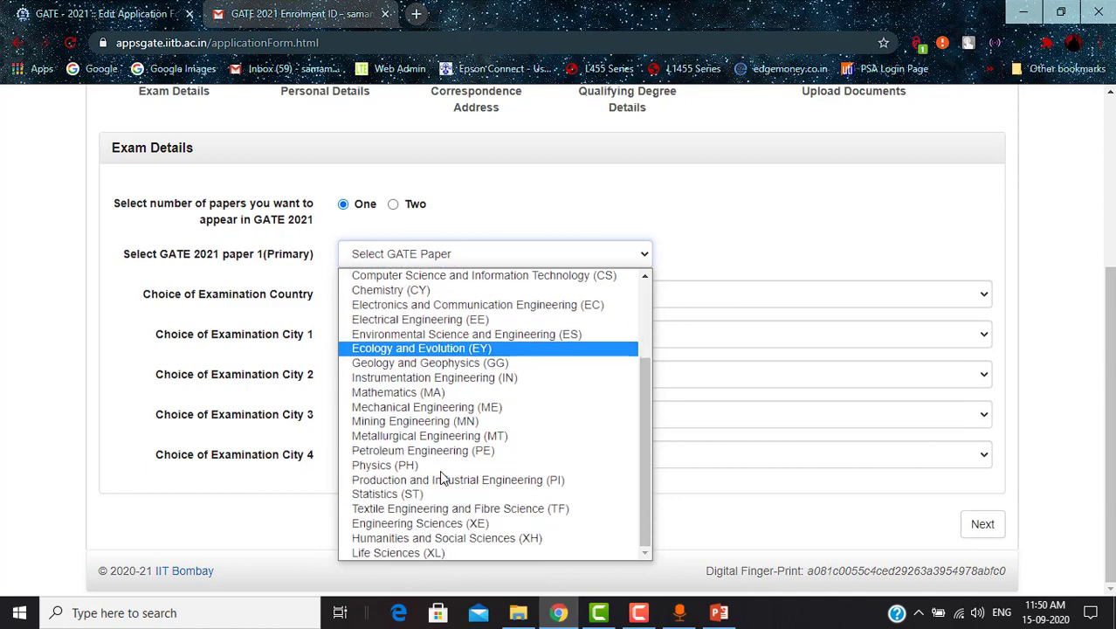
scroll(441, 476, "up", 2)
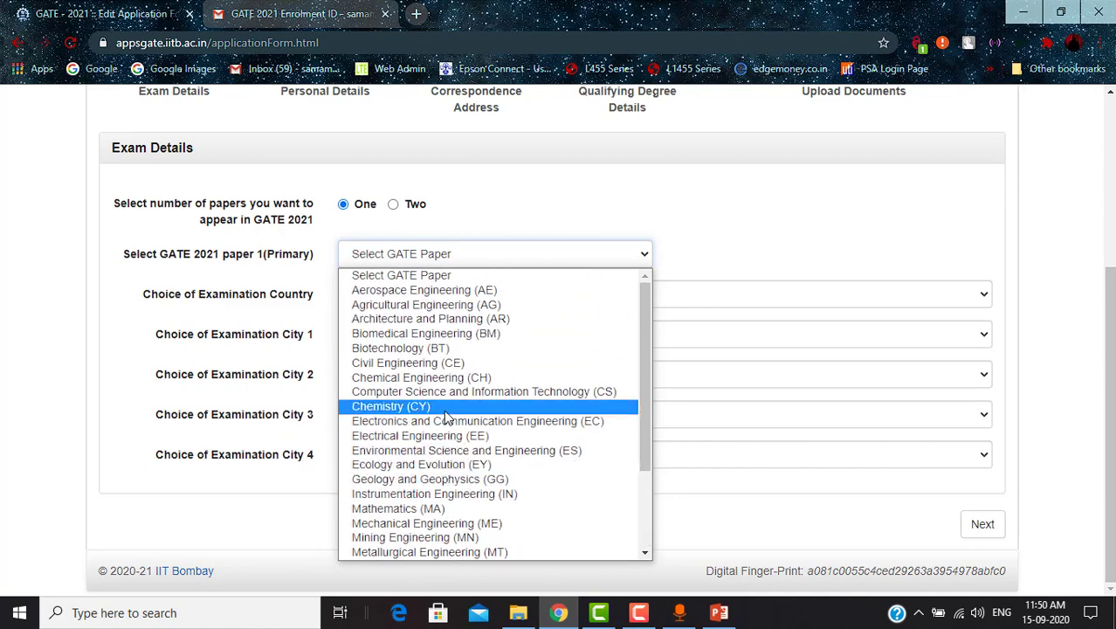
left_click(625, 400)
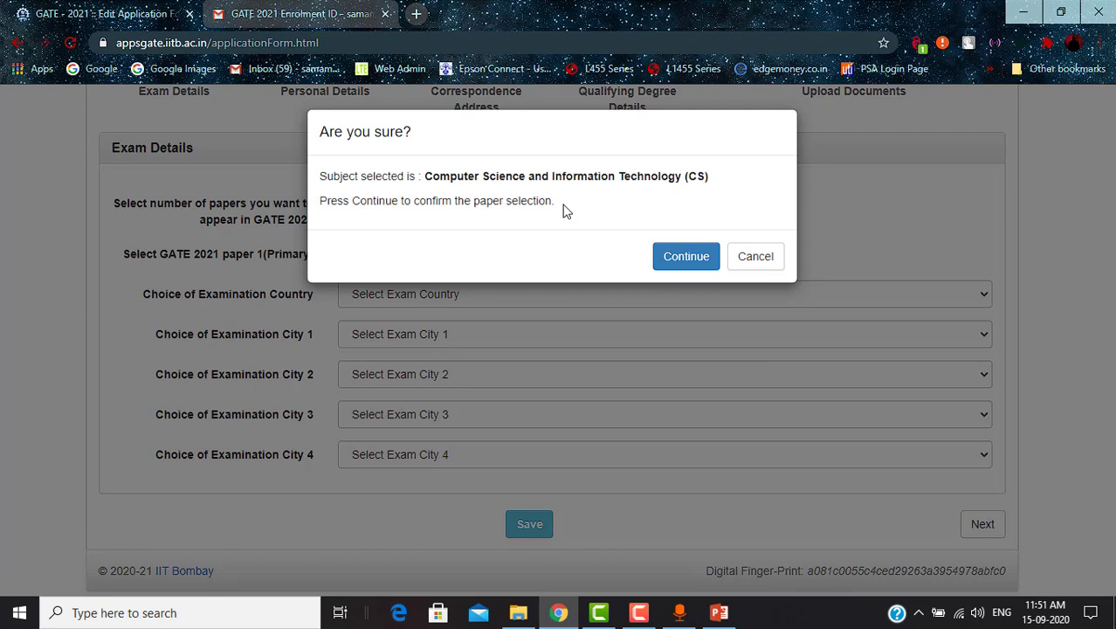
left_click(686, 258)
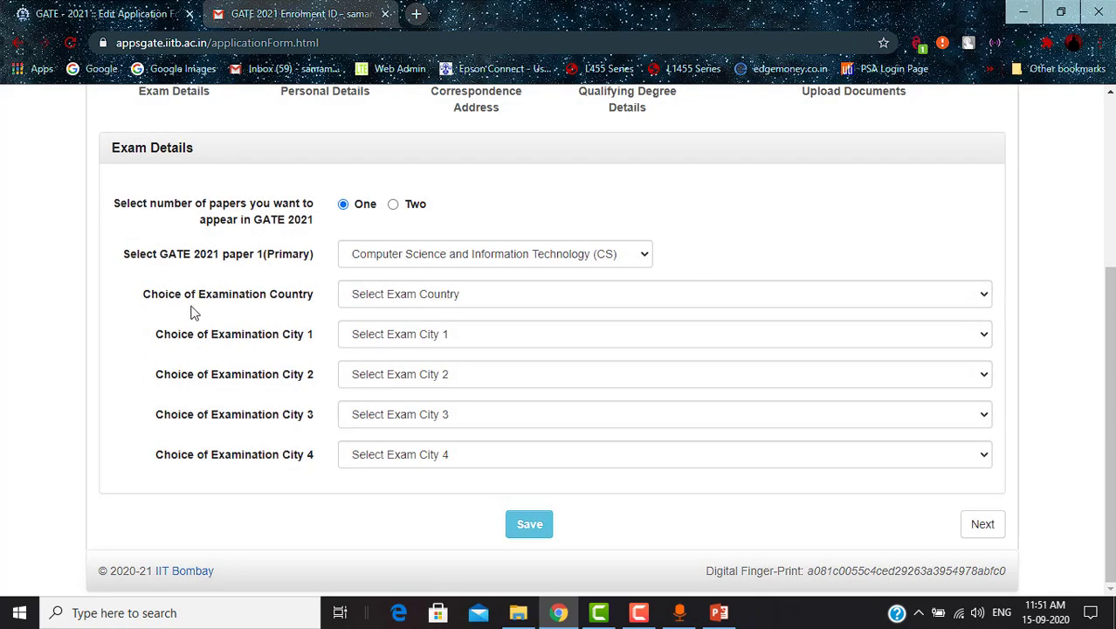
Step: Select India as the examination country
left_click(420, 297)
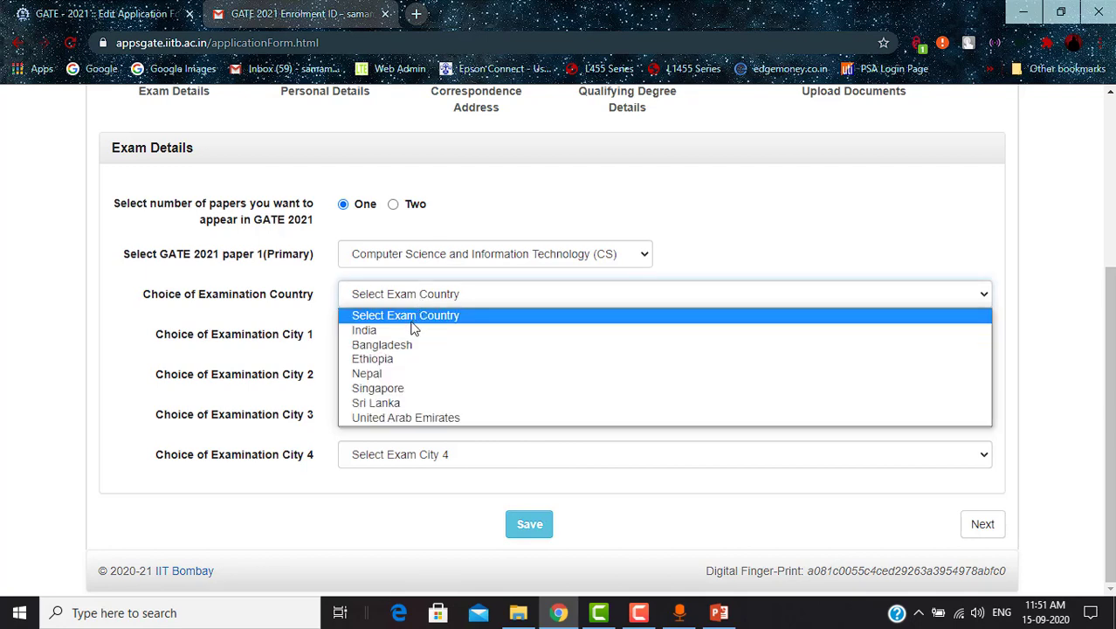
left_click(412, 330)
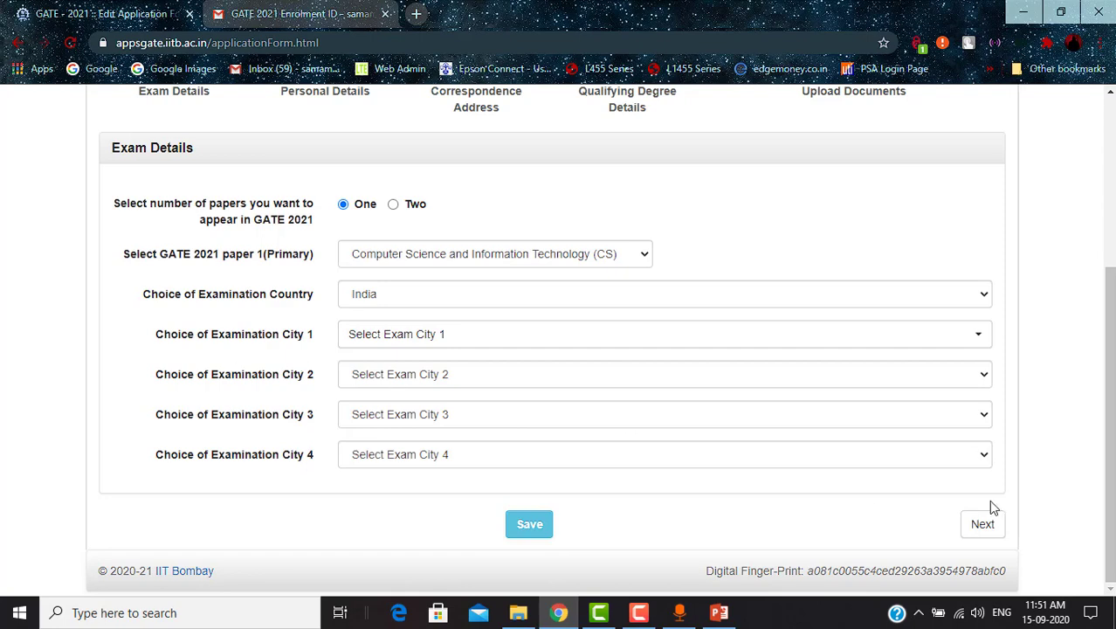
left_click(734, 615)
Step: Review the zone-wise exam city slides 5 to 7 in PowerPoint, then return to the GATE form
left_click(87, 463)
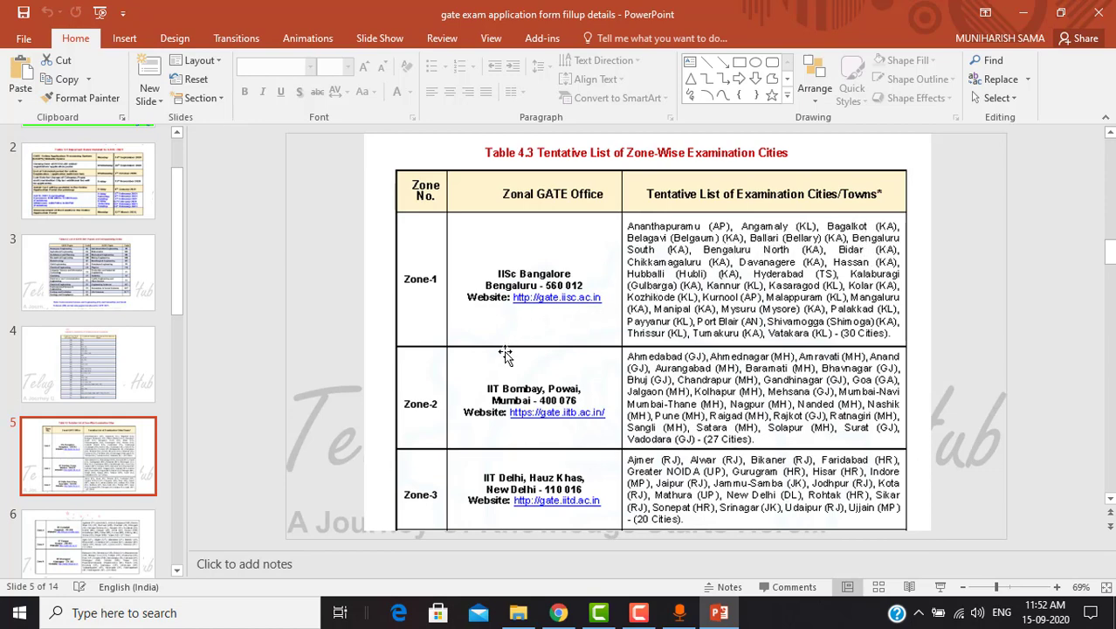
left_click(103, 530)
scroll(104, 529, "down", 2)
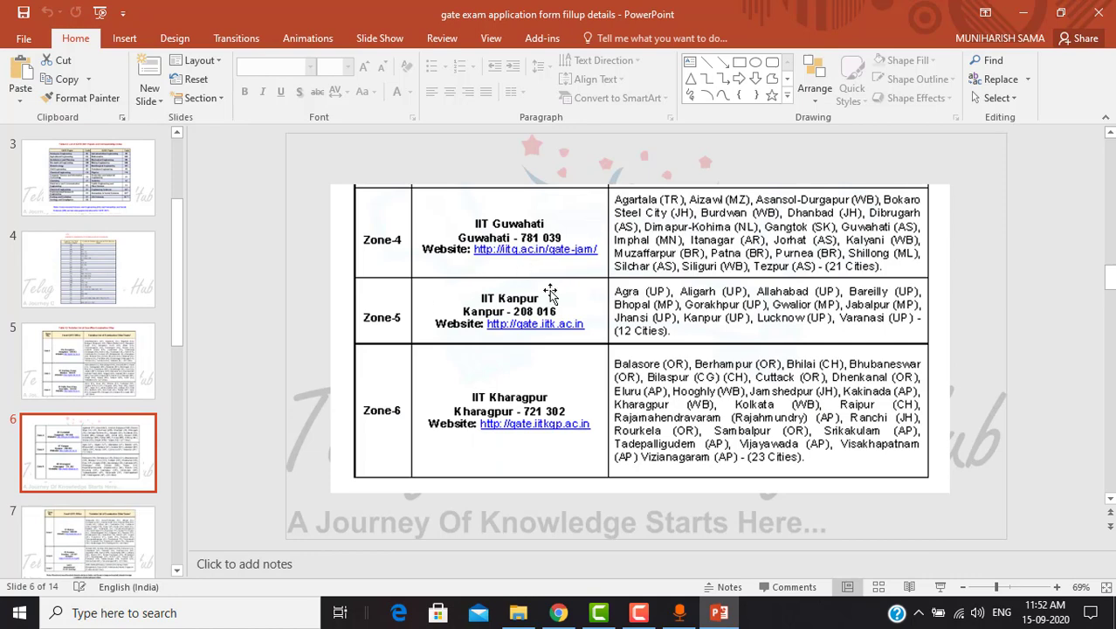
left_click(87, 537)
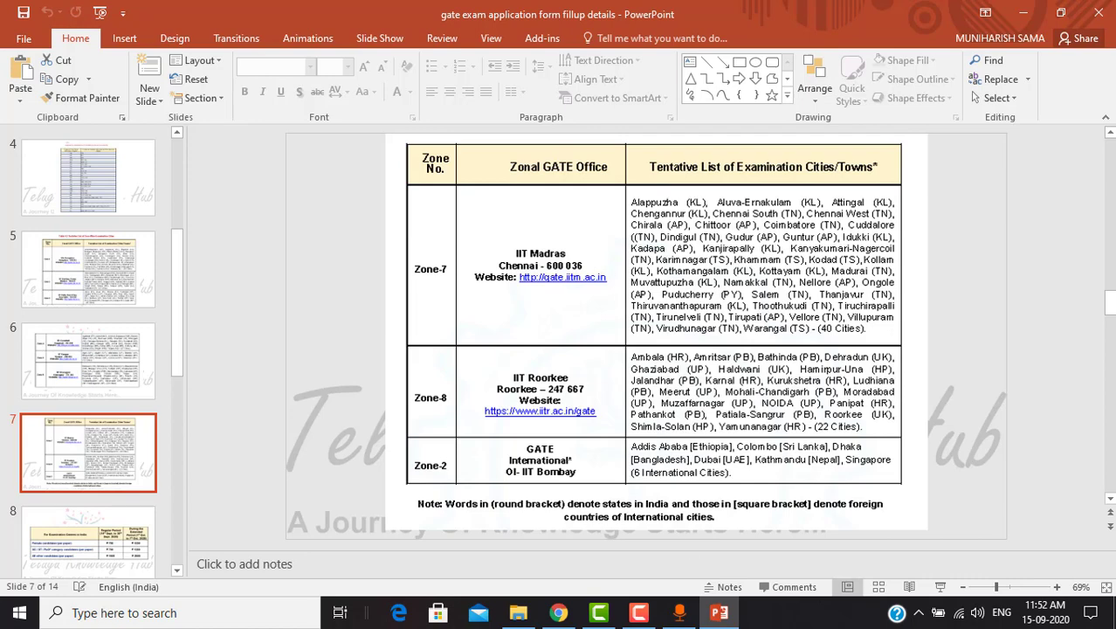
left_click(558, 612)
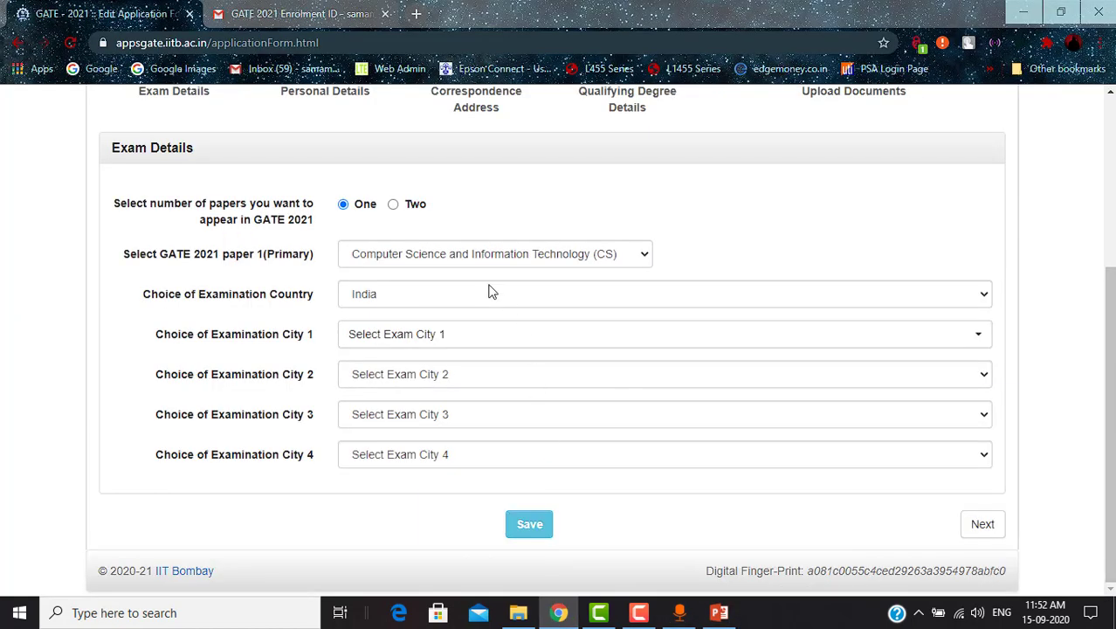
Step: Choose Tirupati (AP) as Examination City 1 by searching 'tirupa'
left_click(419, 342)
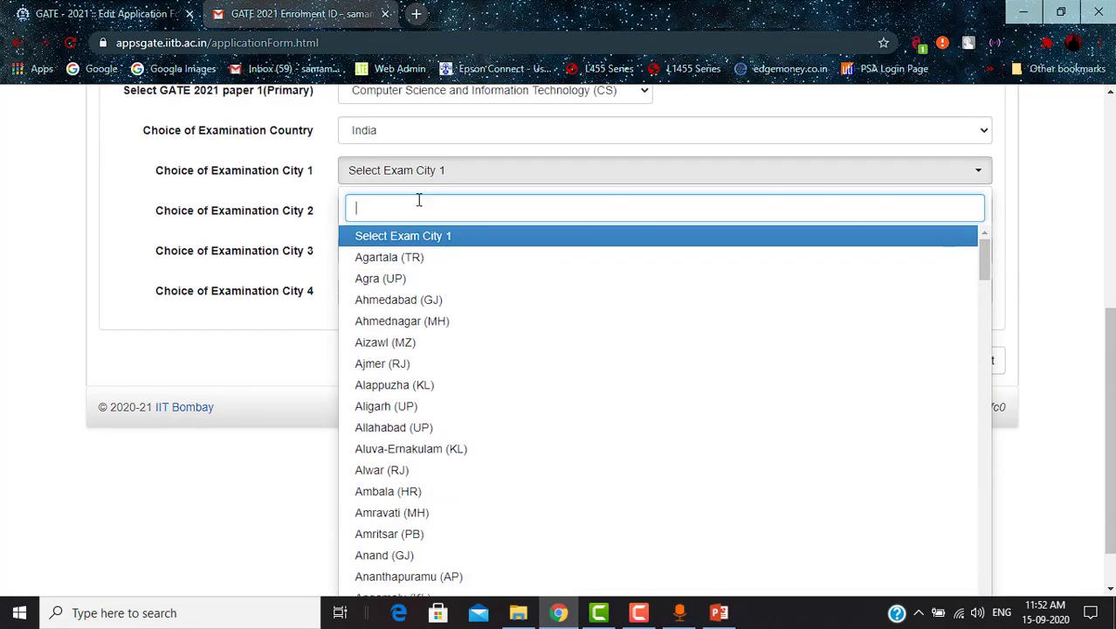
type("tirupa")
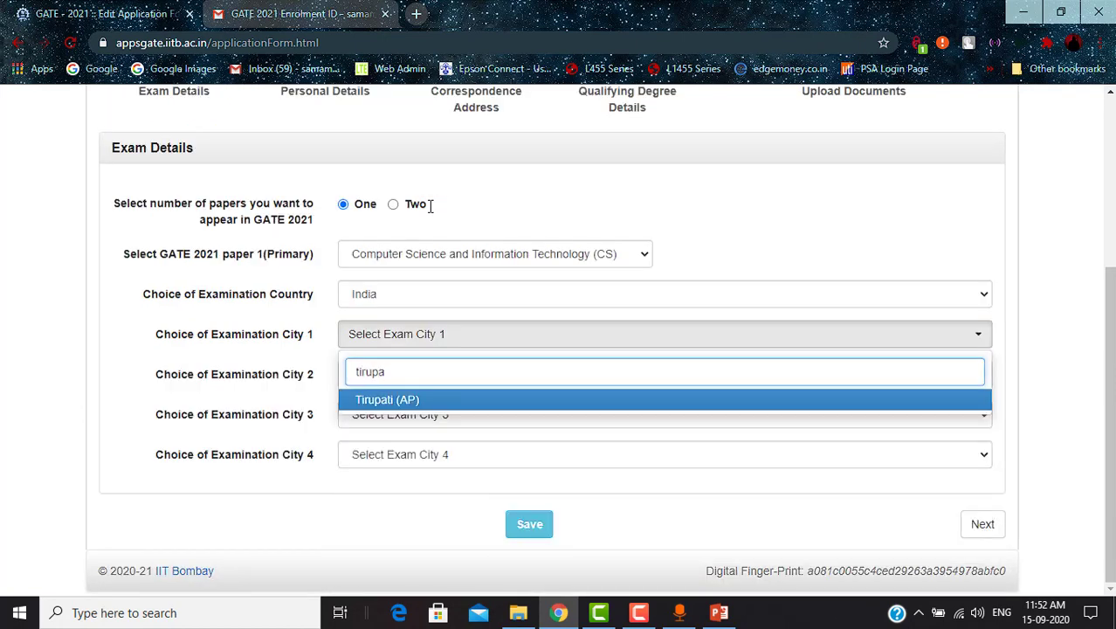
key("Return")
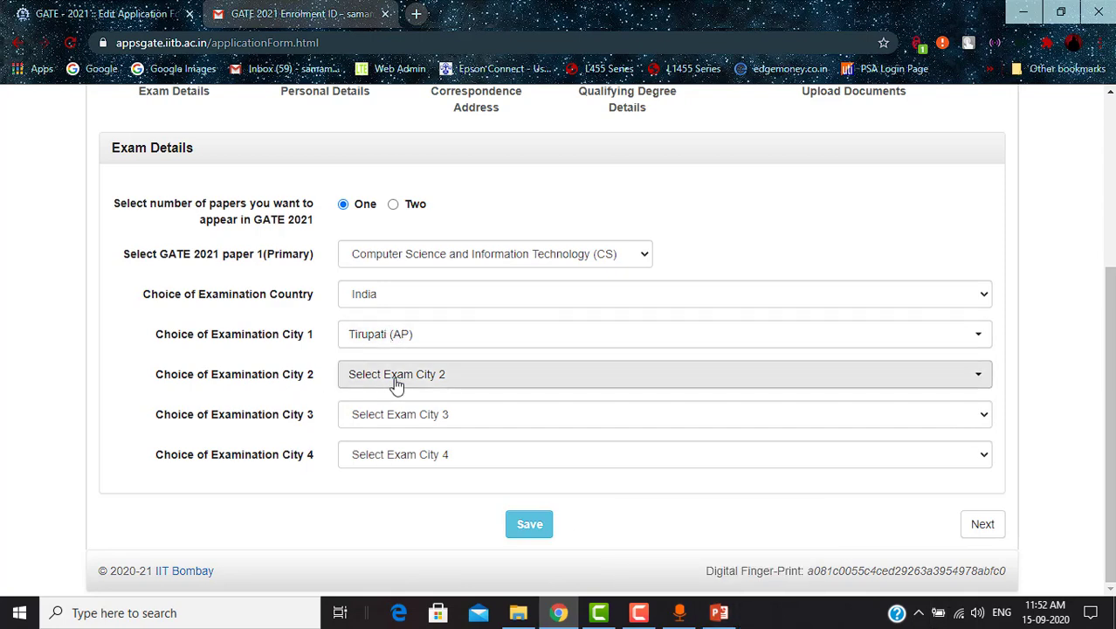
left_click(719, 612)
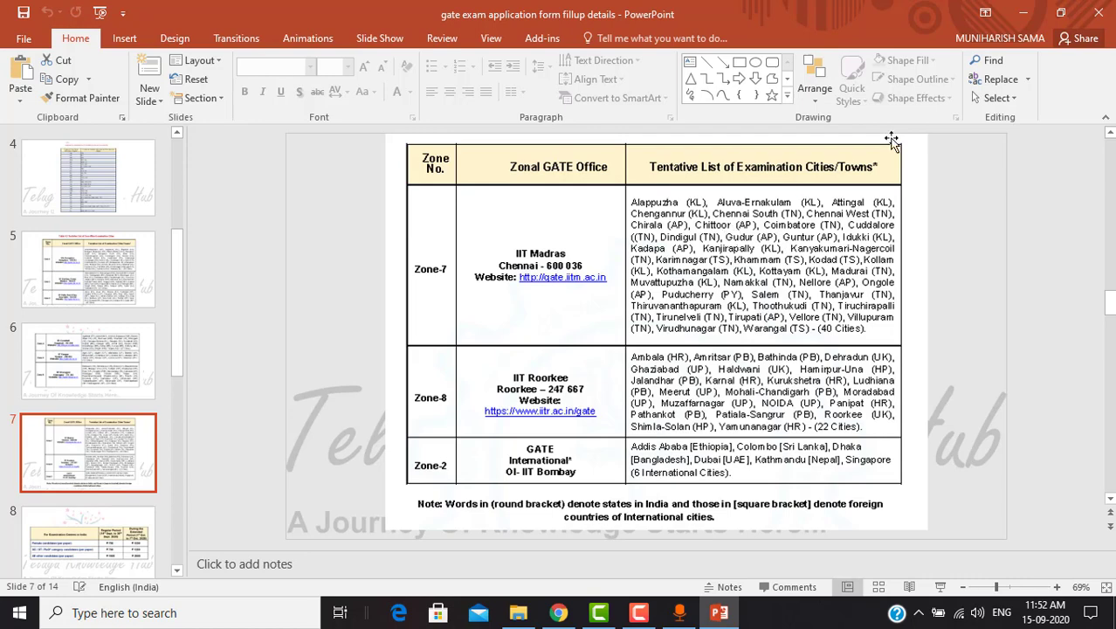
left_click(558, 612)
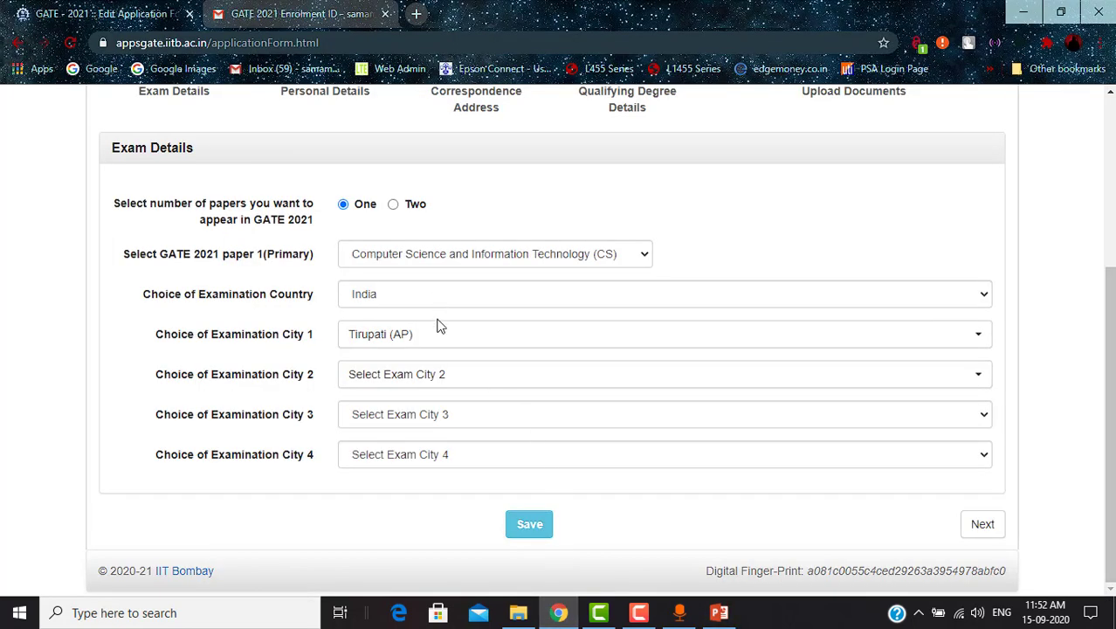
Step: Set Examination Cities 2, 3 and 4 to Chittoor (AP), Kadapa (AP) and Nellore (AP)
left_click(451, 381)
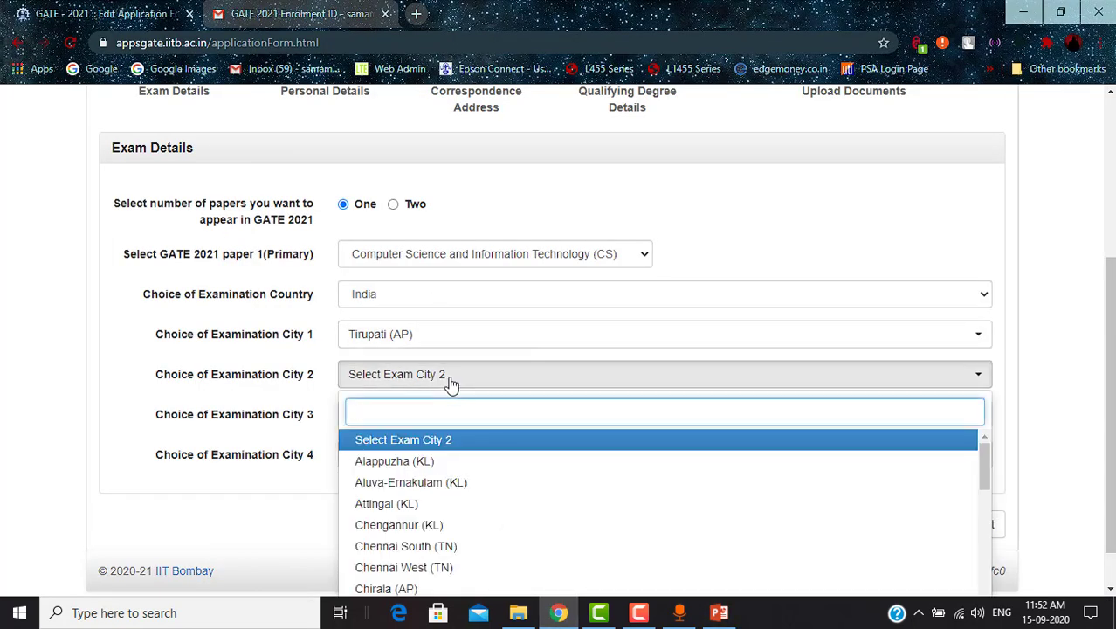
type("chi")
key("Down")
key("Return")
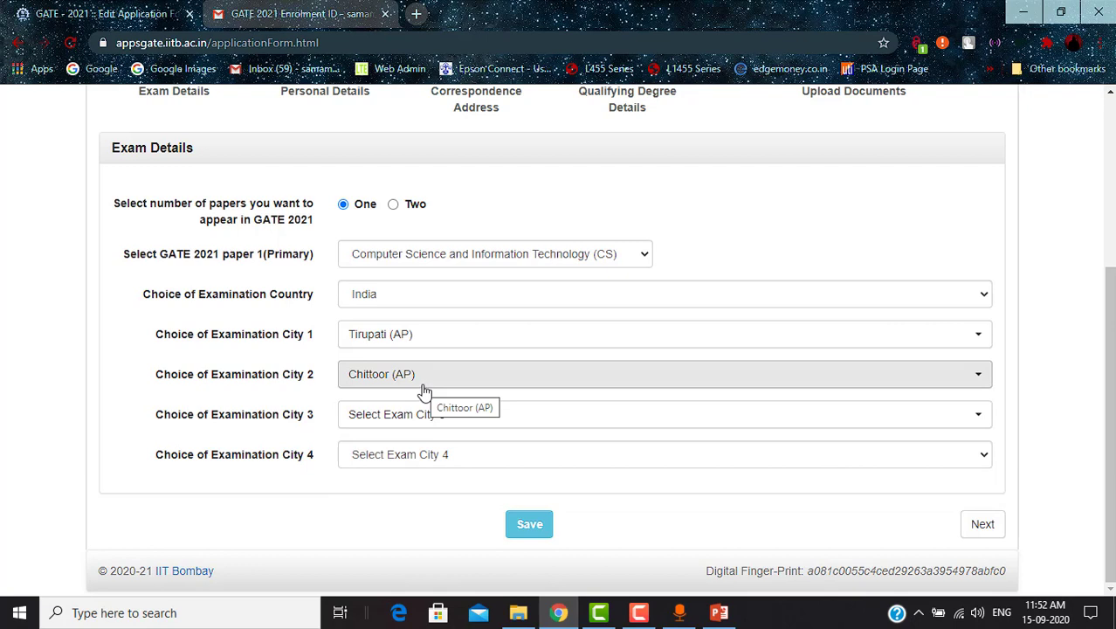
left_click(469, 427)
type("kad")
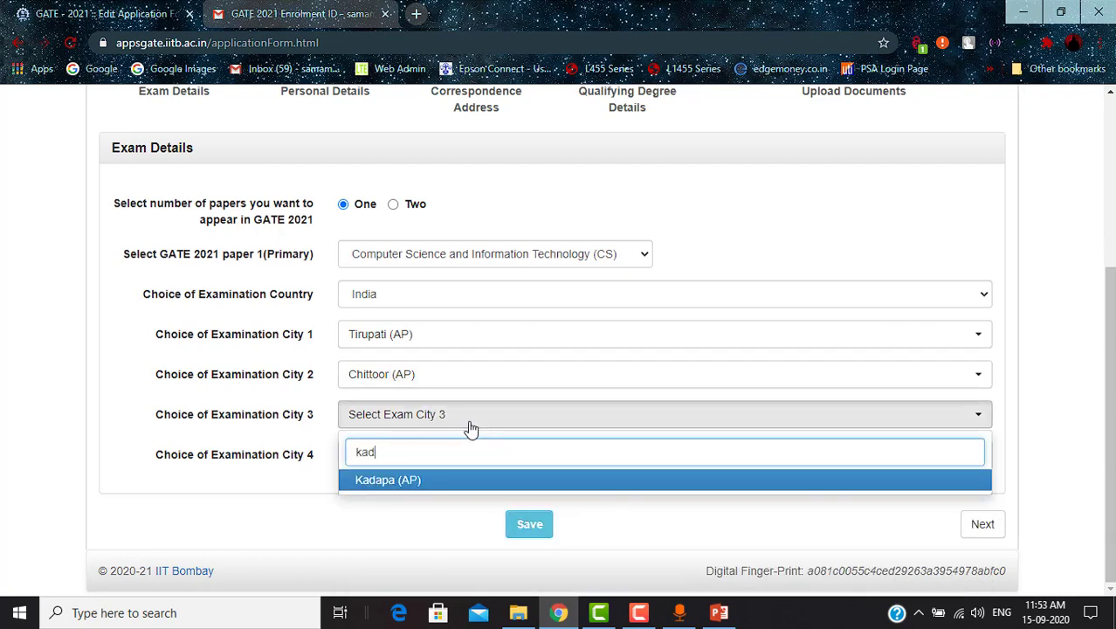
key("Return")
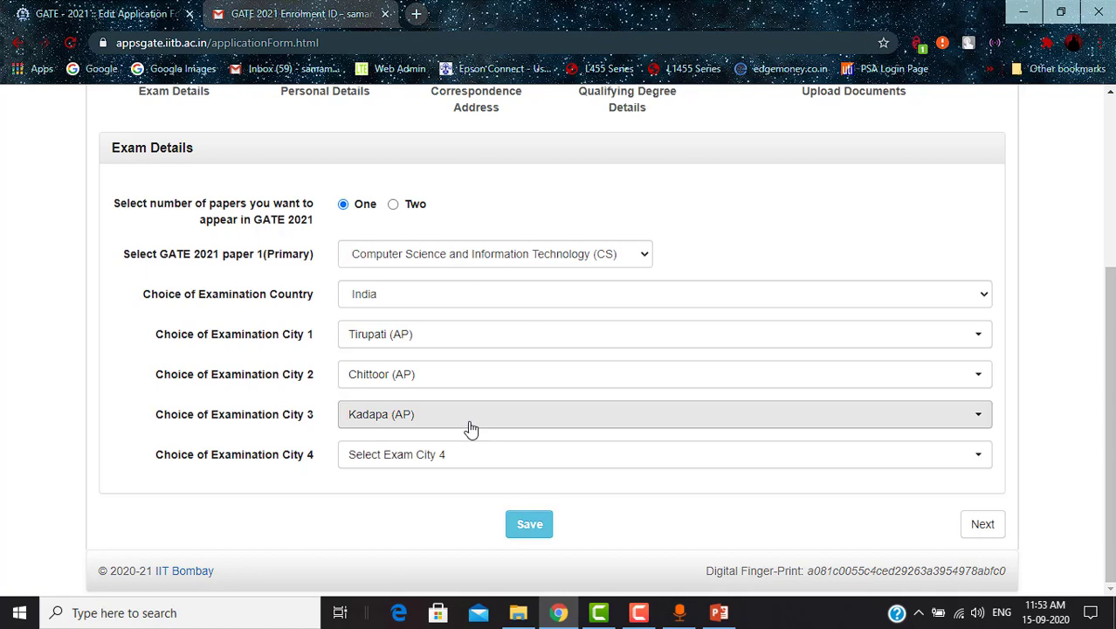
left_click(476, 454)
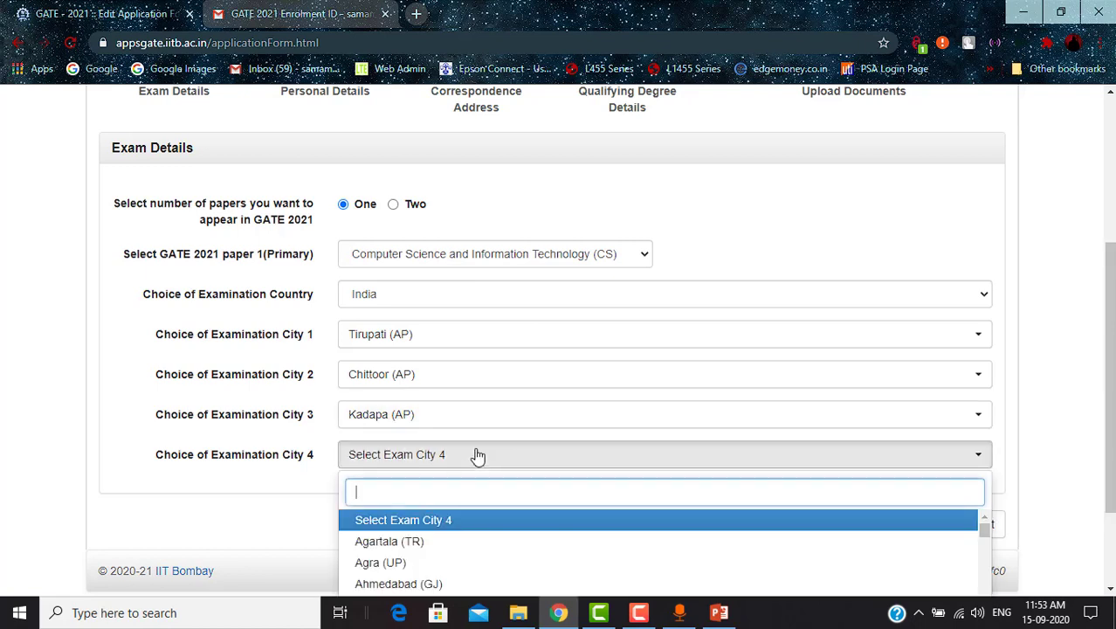
type("nello")
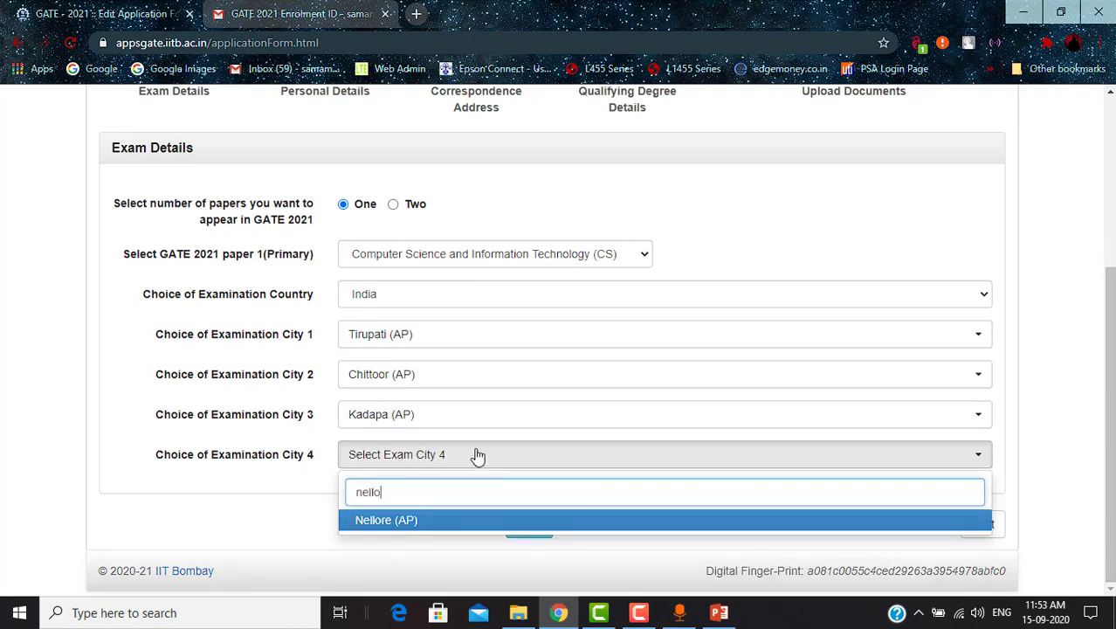
key("Return")
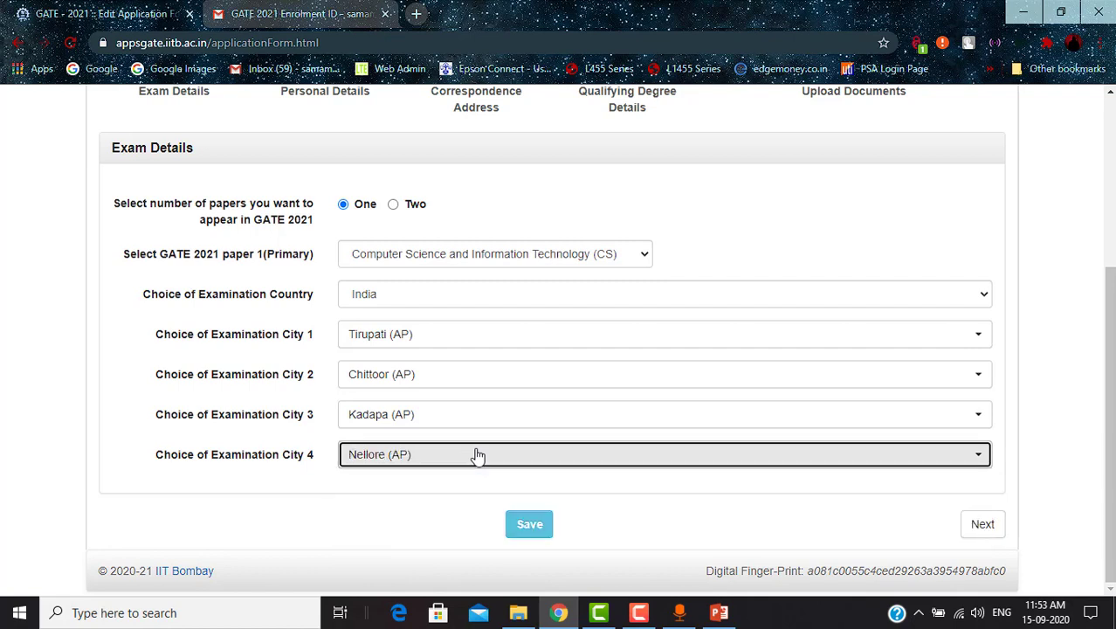
left_click(357, 536)
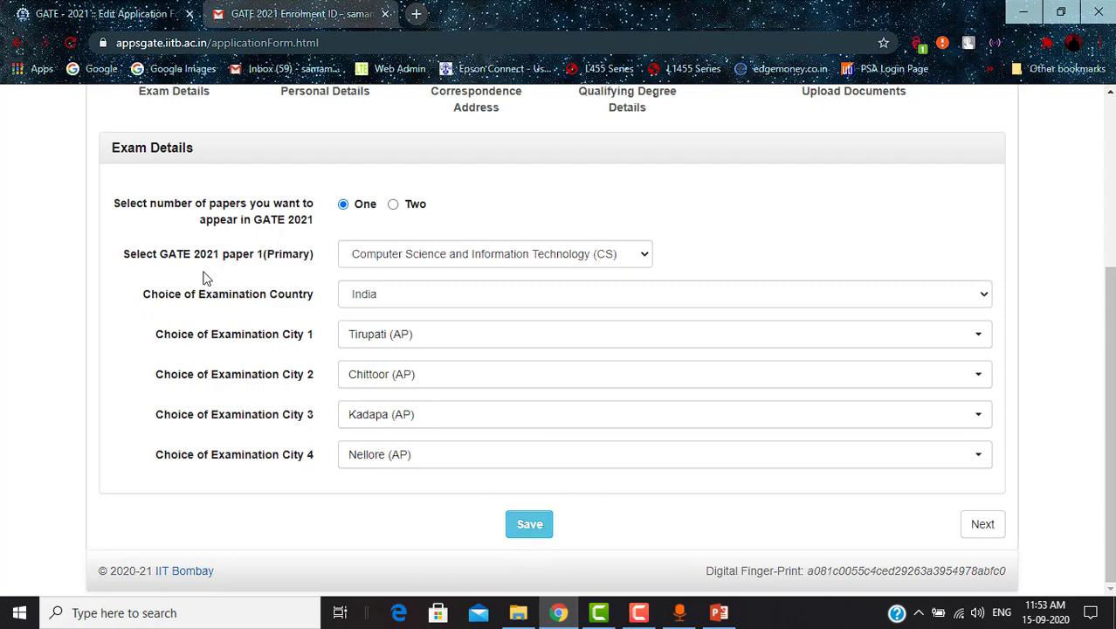
scroll(242, 326, "up", 3)
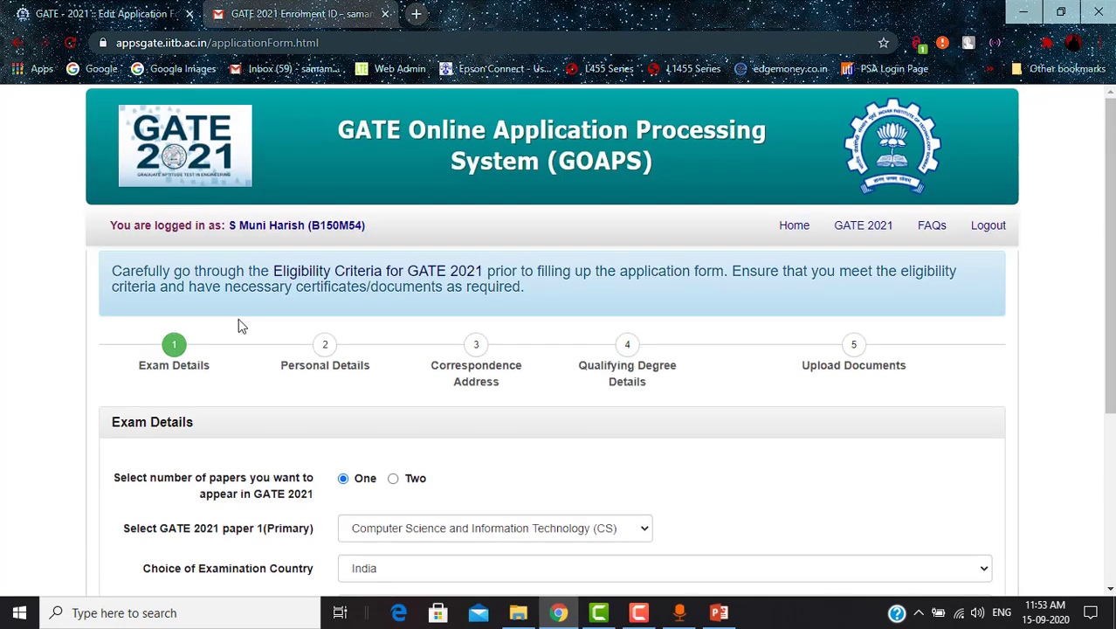
scroll(332, 363, "down", 3)
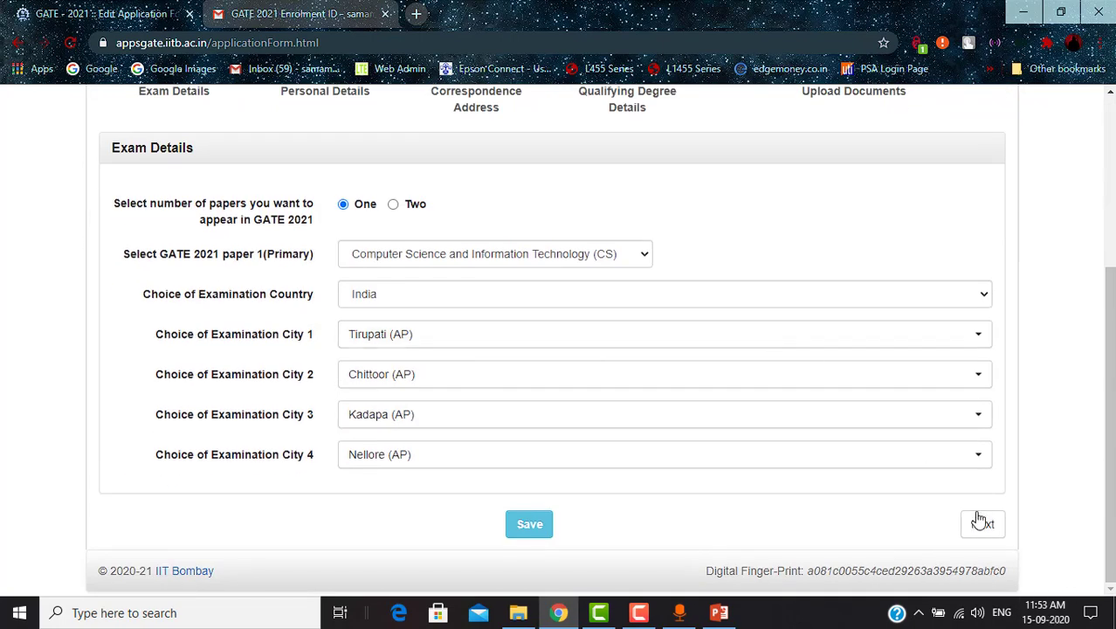
Step: Save the exam details and dismiss the Google Translate offer
left_click(522, 532)
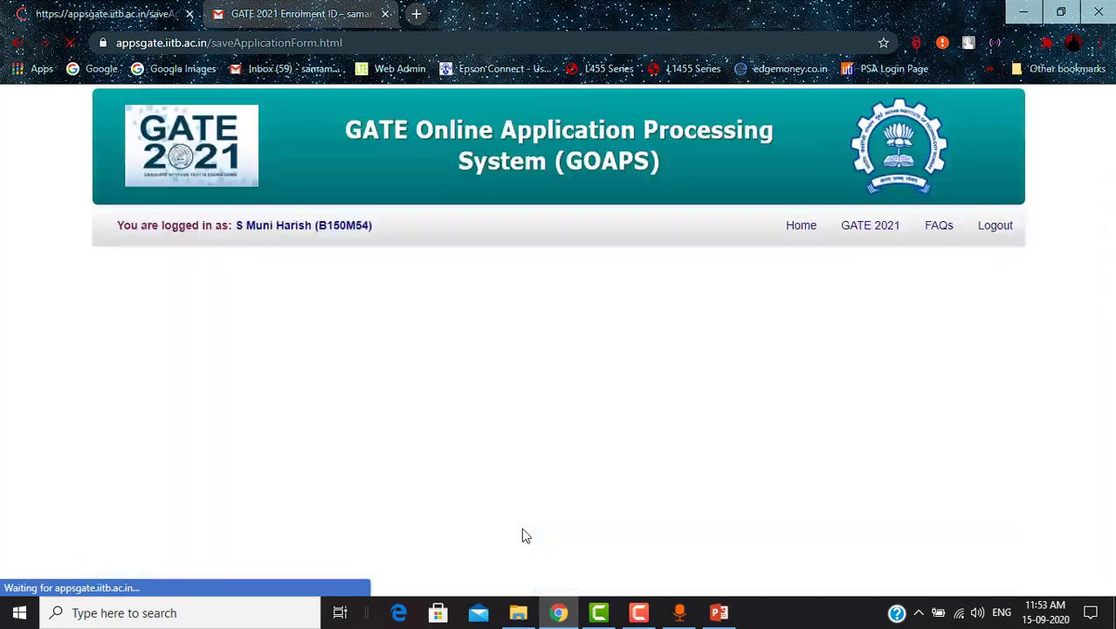
scroll(524, 534, "up", 1)
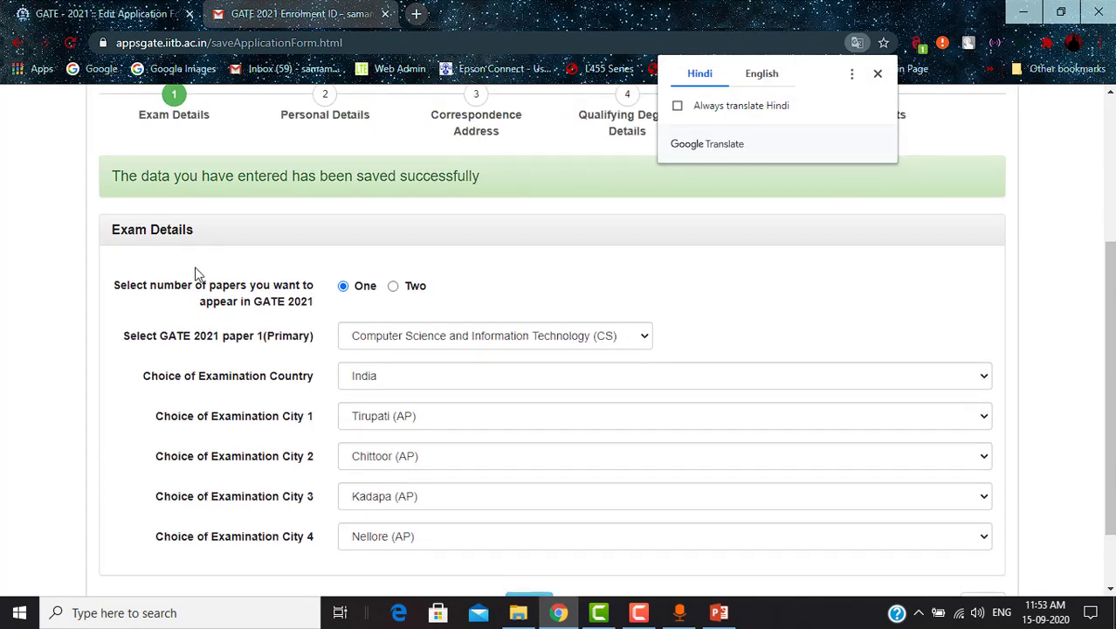
left_click(878, 73)
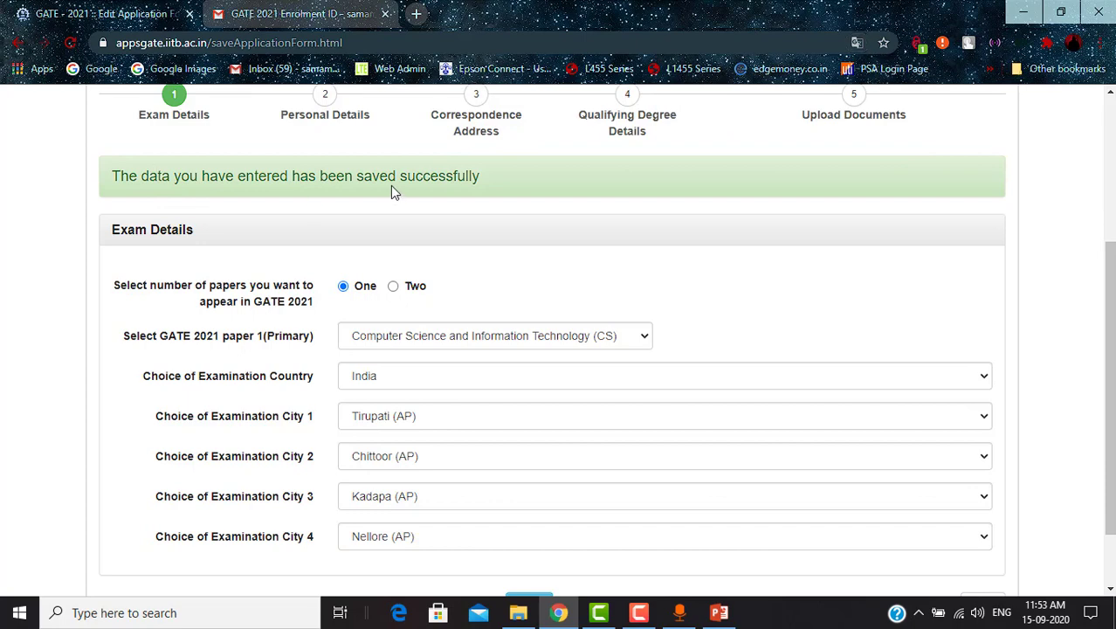
scroll(391, 185, "down", 2)
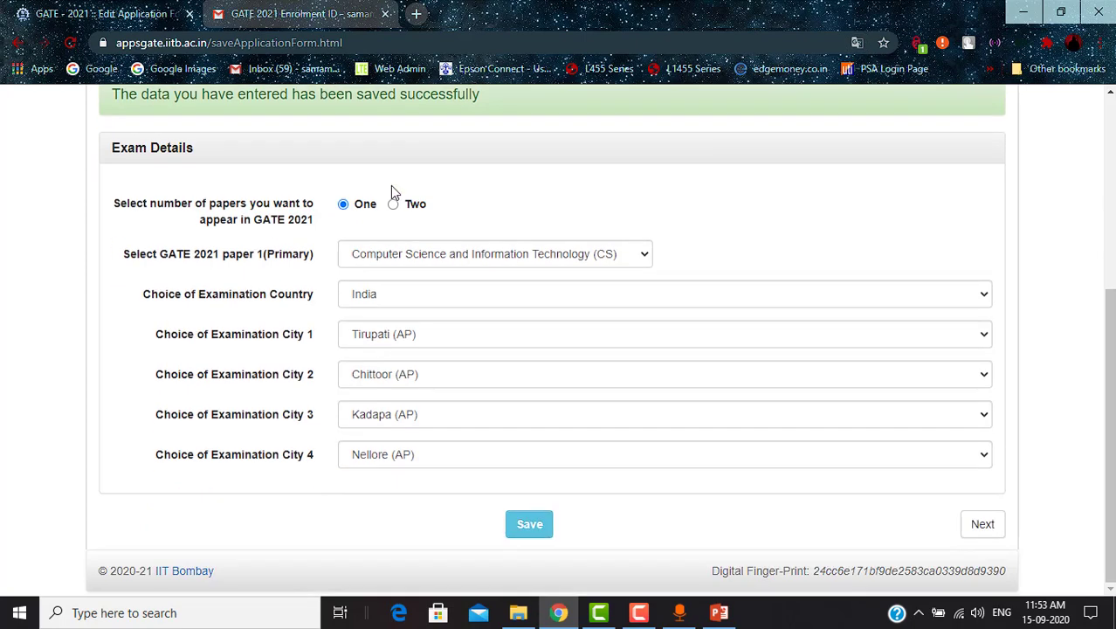
Step: Go to Personal Details, start email verification, and bring up the Gmail message with the code
left_click(996, 529)
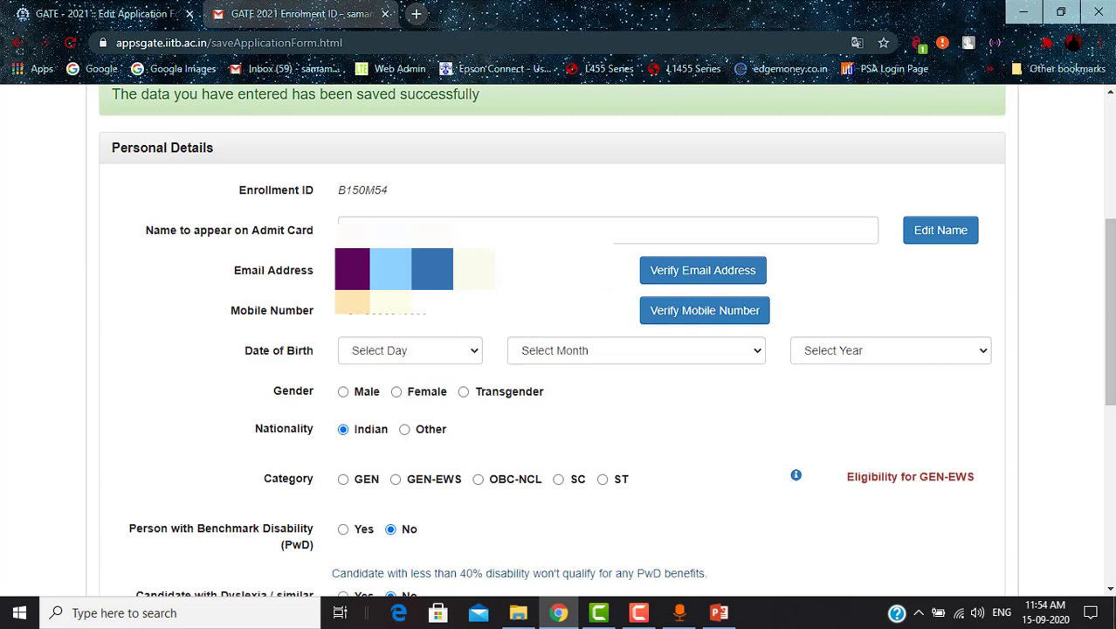
left_click(732, 277)
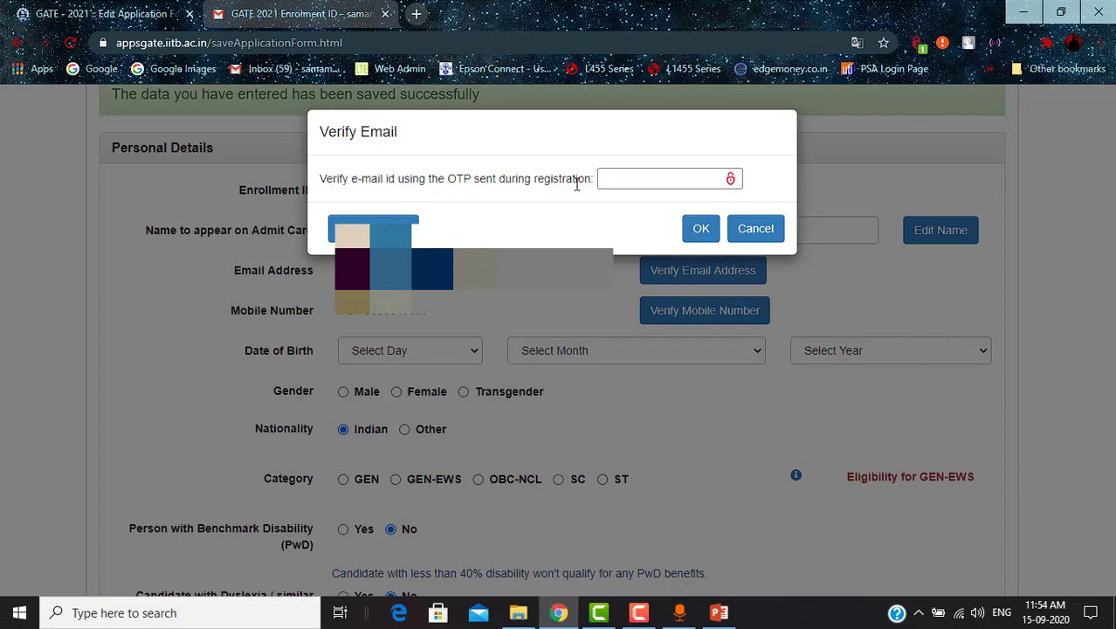
left_click(619, 181)
left_click(288, 13)
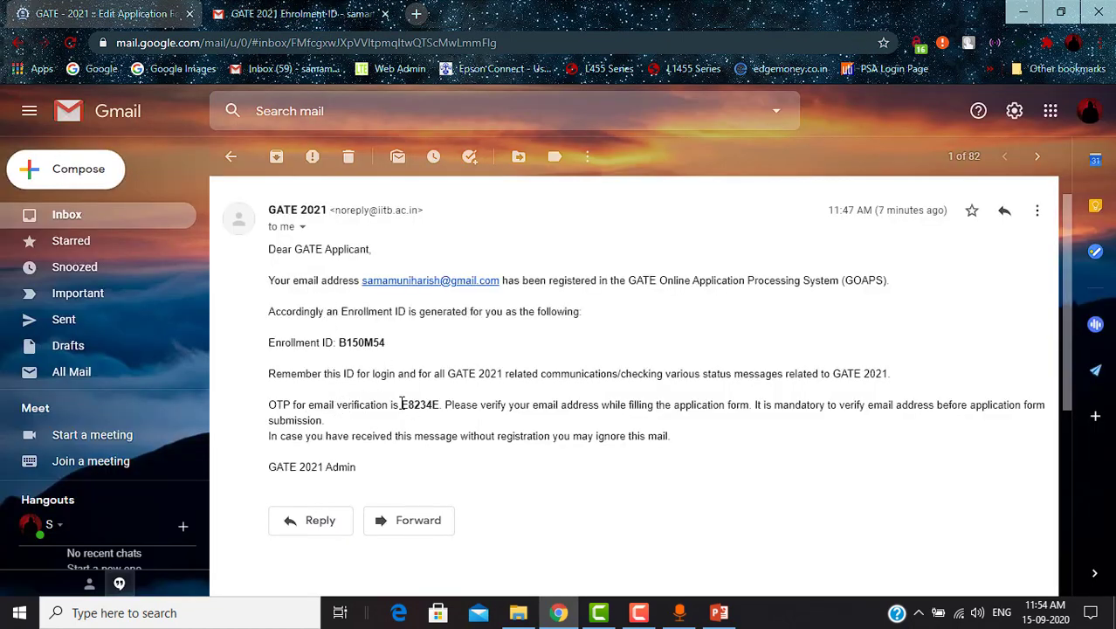
Step: Copy the email verification code from the GATE enrolment mail and return to the application tab
left_click_drag(402, 404, 441, 407)
key("ctrl+c")
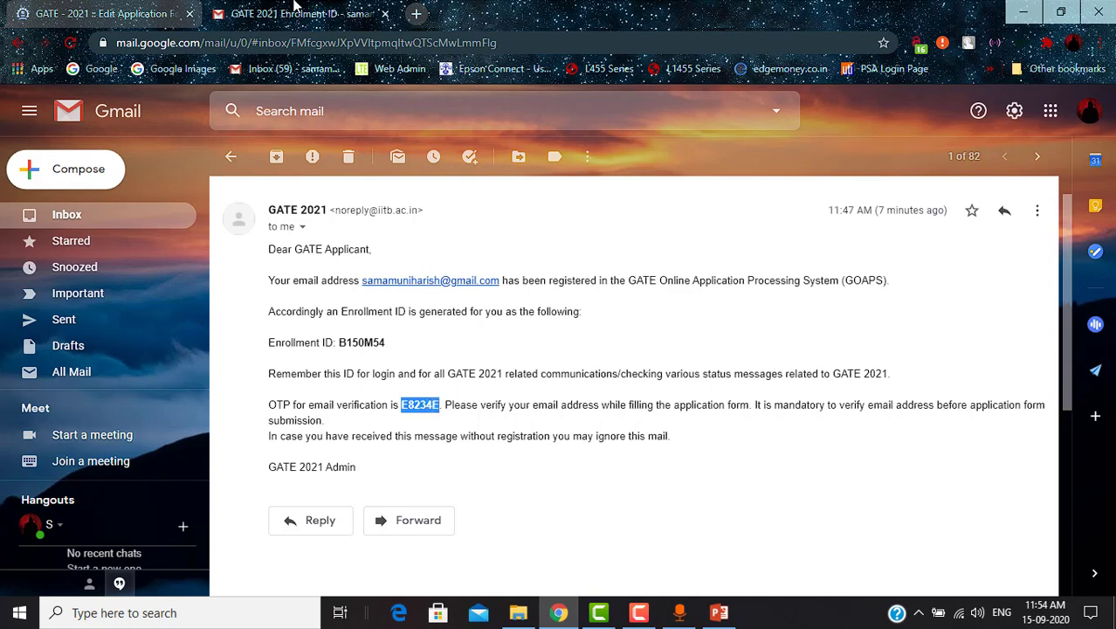
left_click(104, 13)
Step: Paste the copied email verification code and submit it
left_click(647, 179)
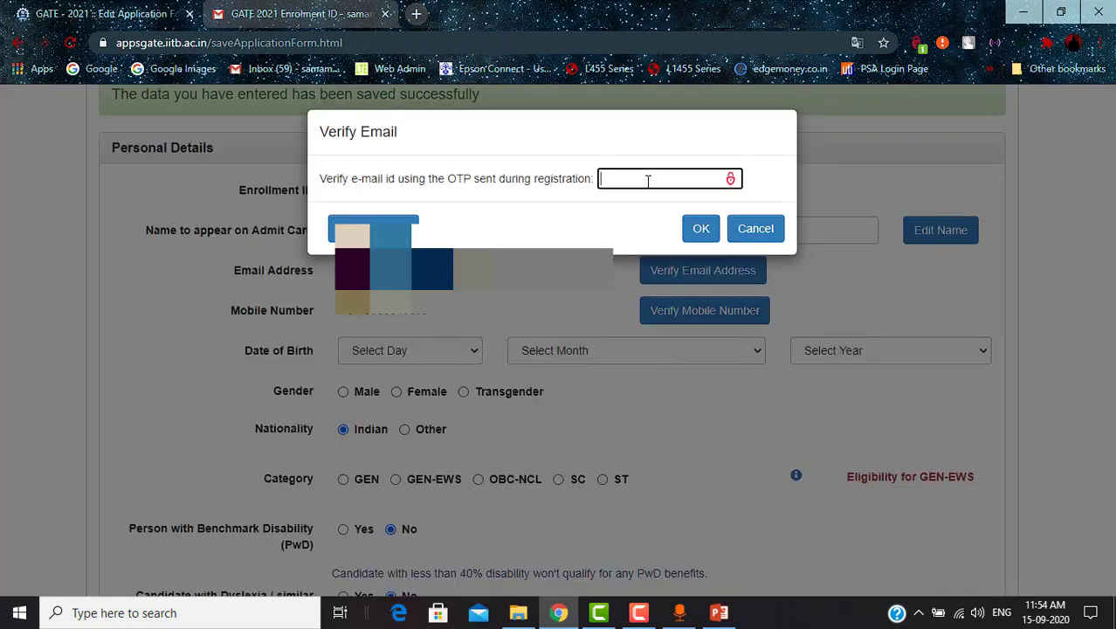
key("ctrl+v")
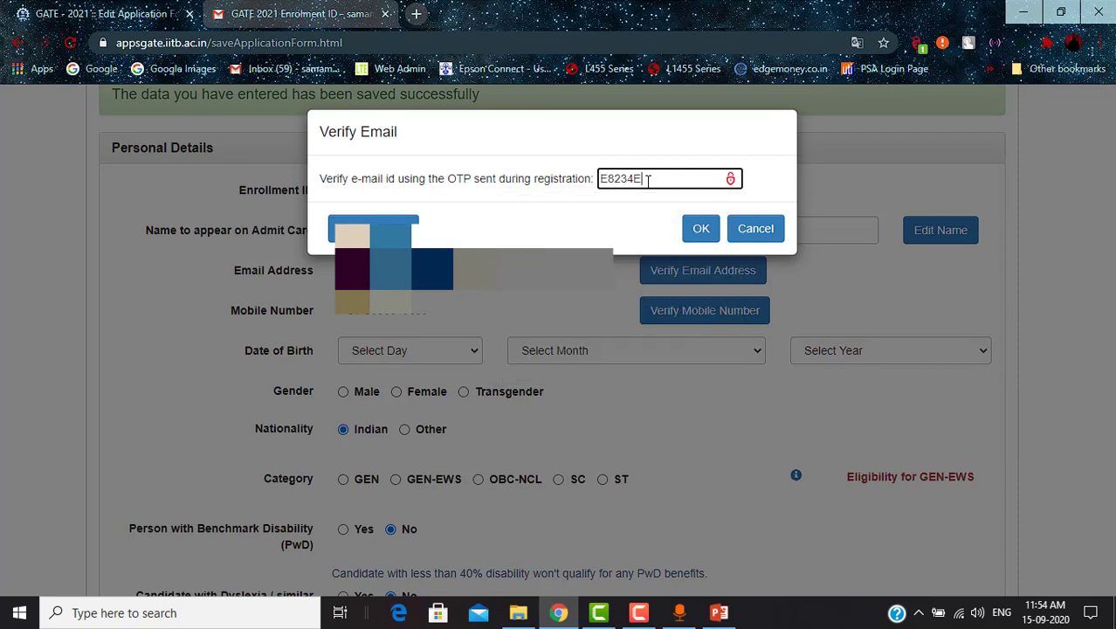
left_click(709, 236)
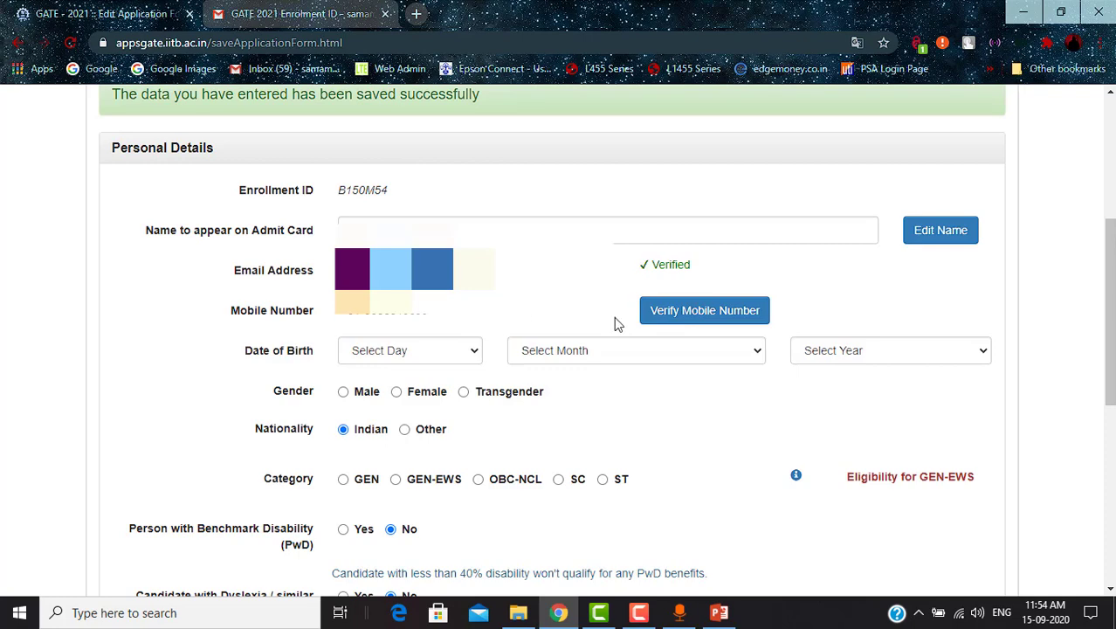
Step: Verify the mobile number by entering the received SMS verification code
left_click(733, 312)
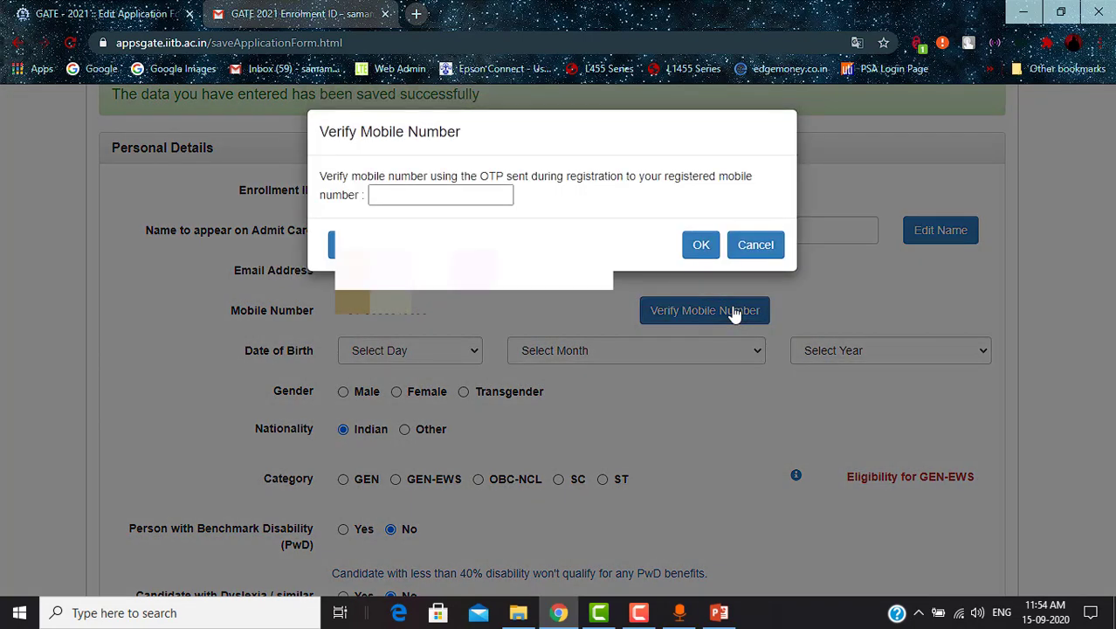
left_click(418, 197)
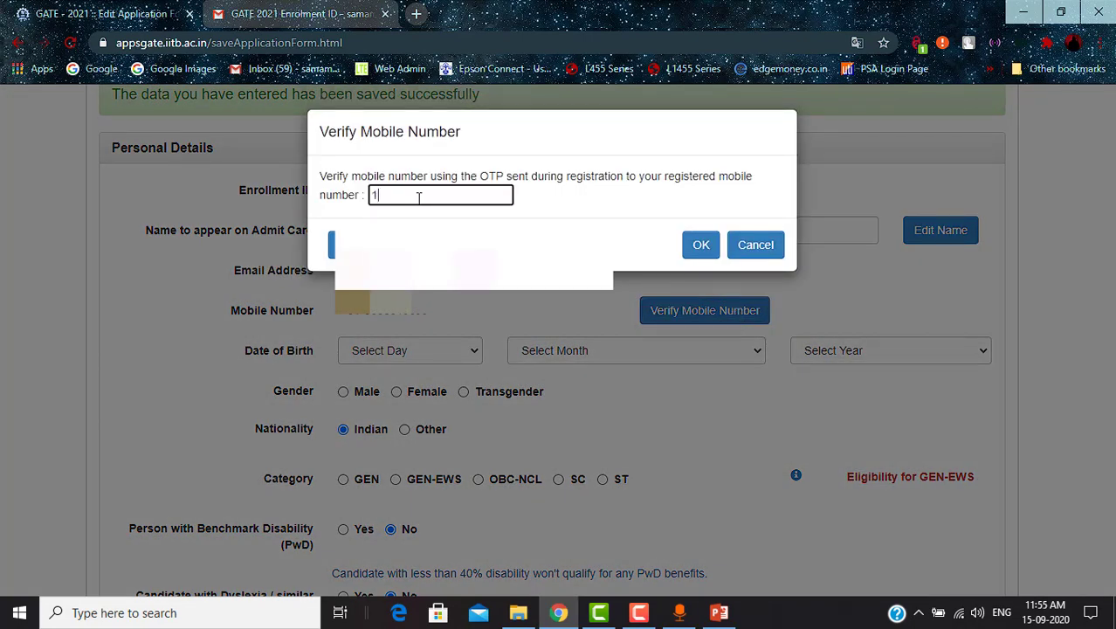
left_click(702, 246)
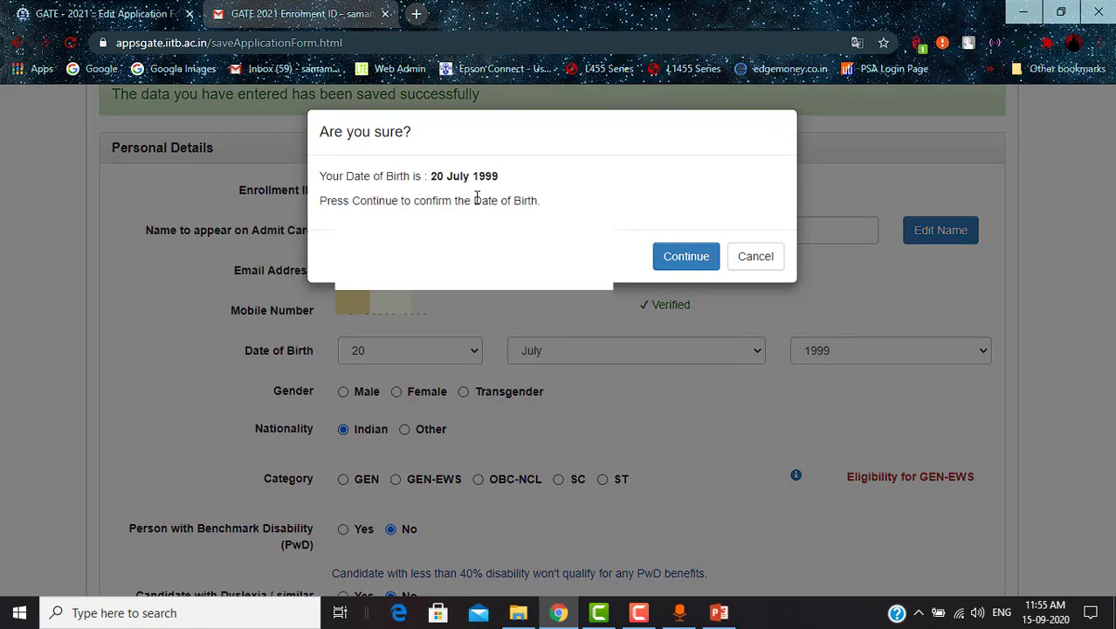
left_click(686, 261)
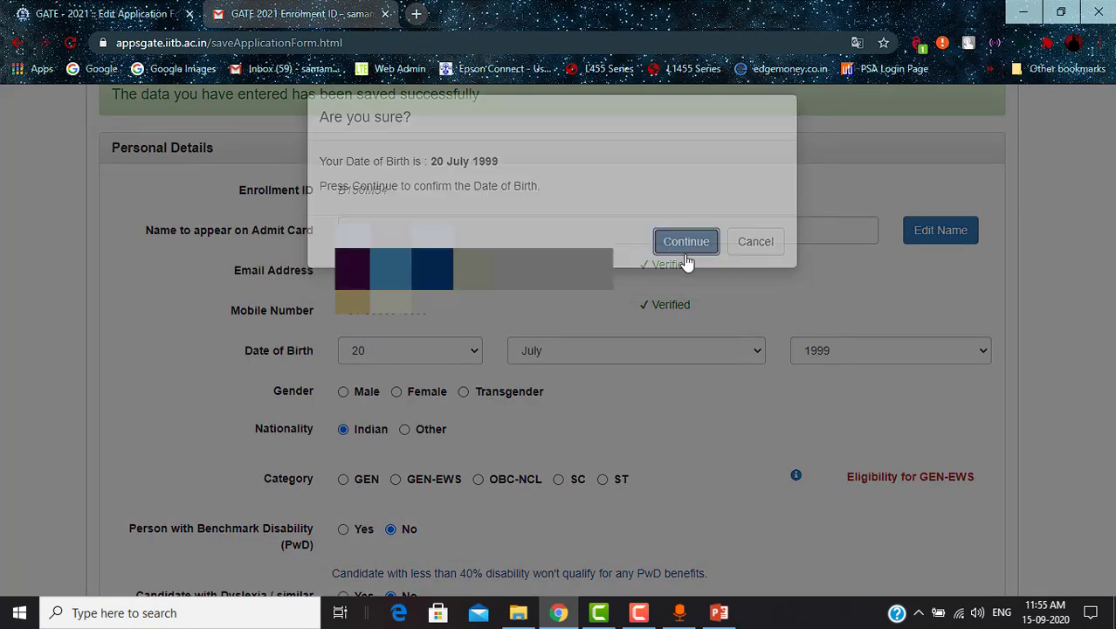
scroll(311, 324, "down", 3)
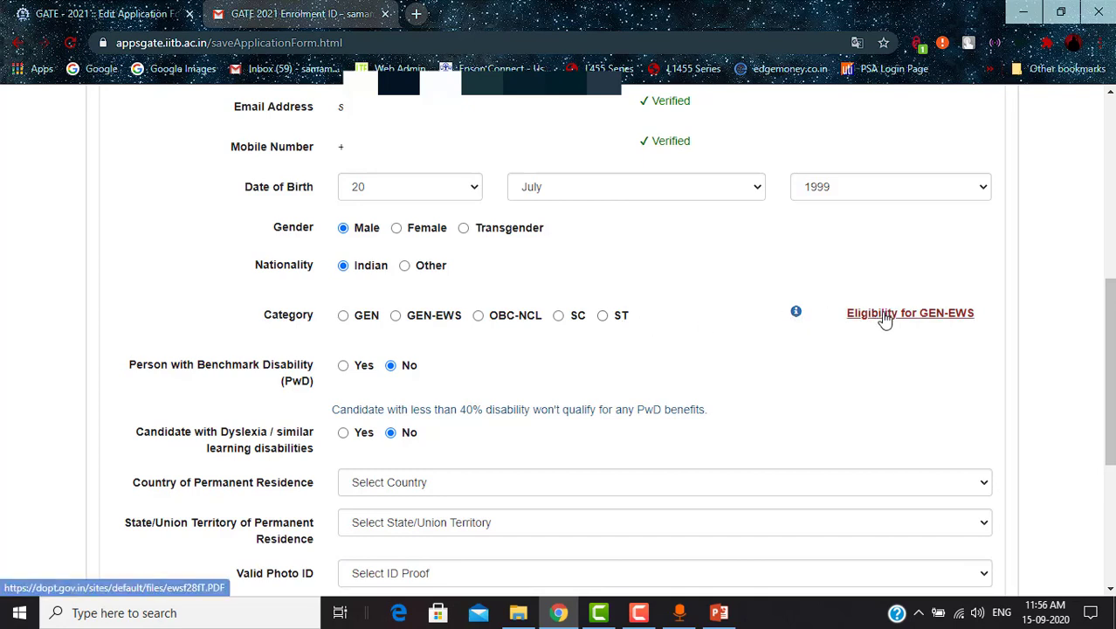
Step: Open the GEN-EWS eligibility PDF and scroll to the income and asset criteria
left_click(925, 320)
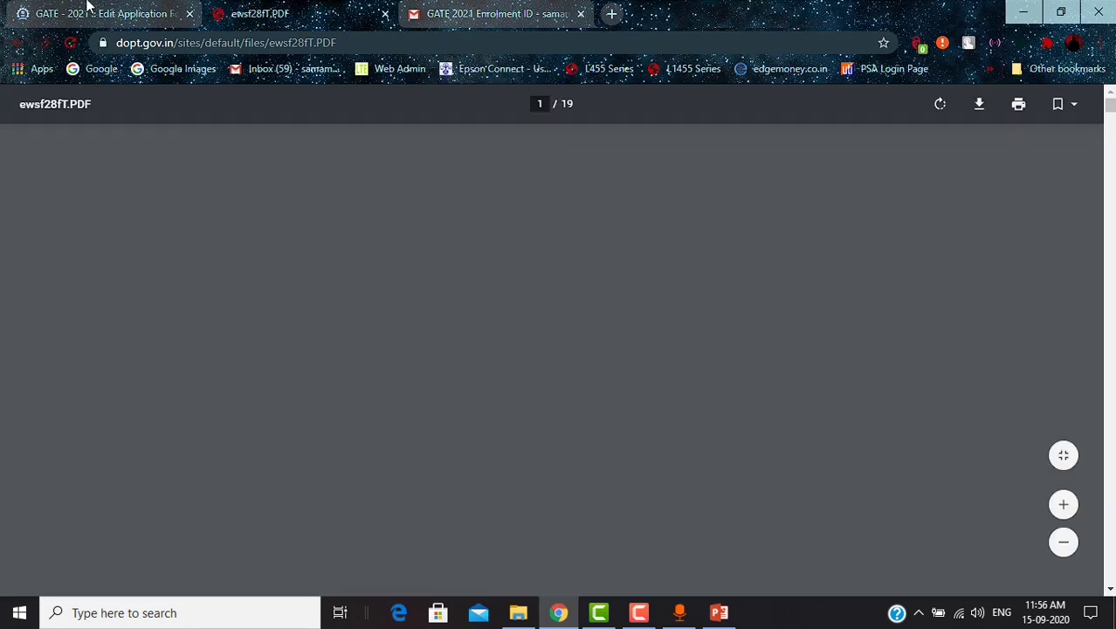
left_click(92, 12)
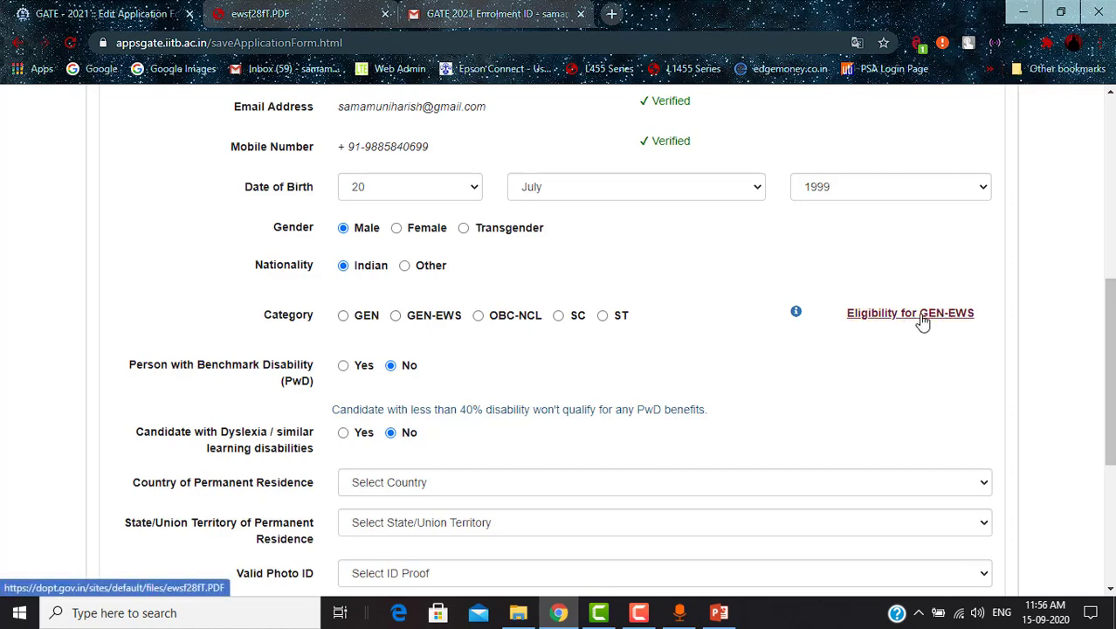
left_click(259, 13)
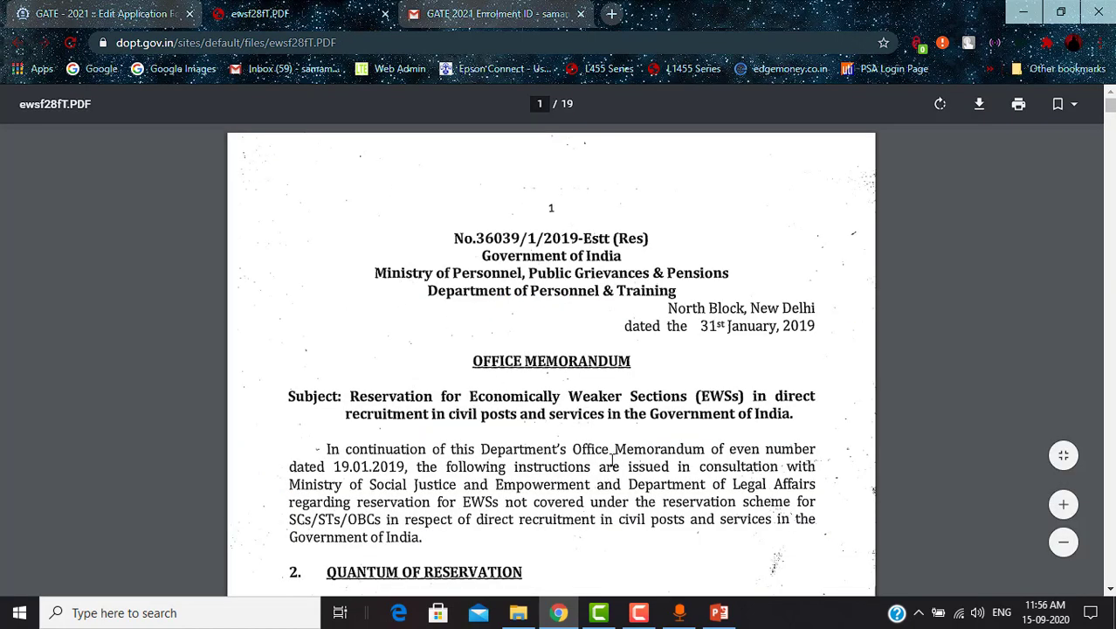
scroll(613, 454, "down", 6)
scroll(612, 454, "down", 6)
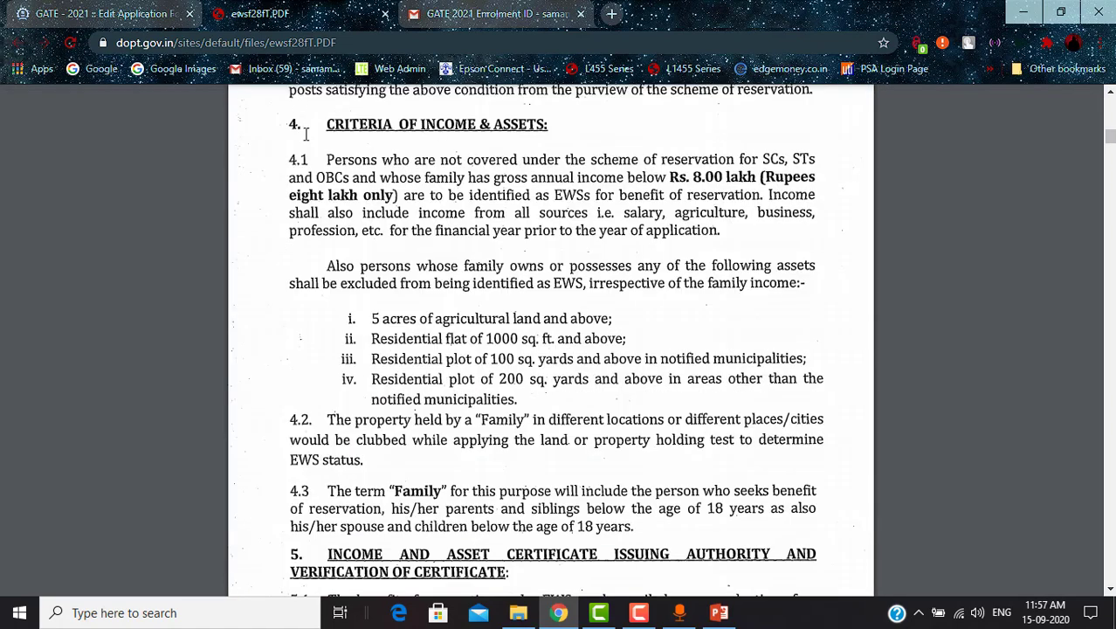
scroll(454, 216, "up", 1)
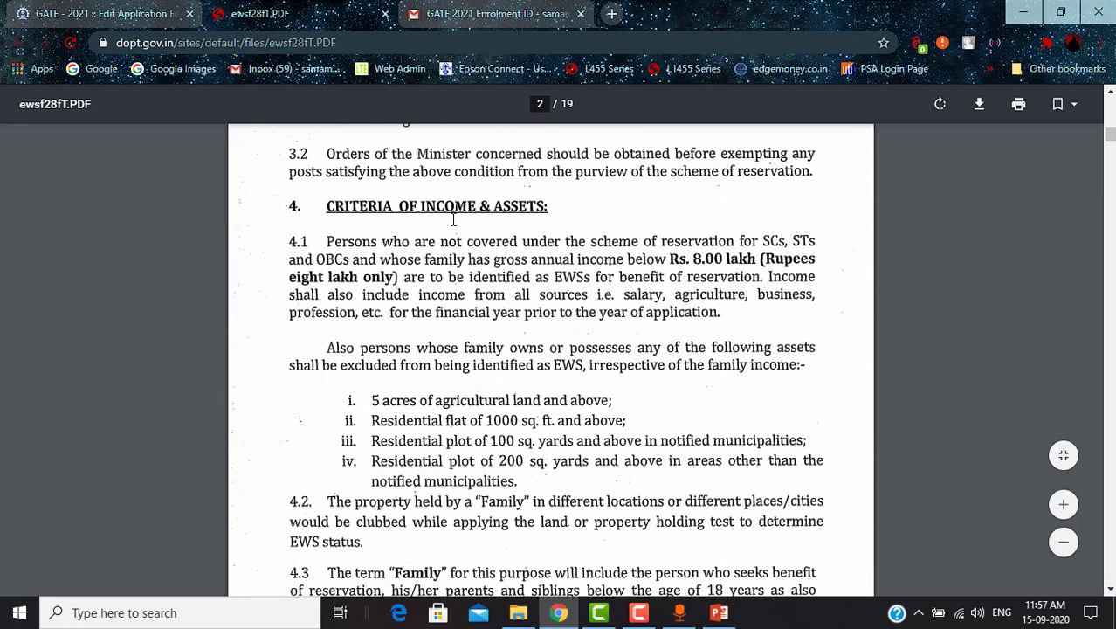
scroll(453, 215, "down", 1)
scroll(452, 223, "up", 1)
Step: Highlight the Rs. 8.00 lakh income limit and the list of excluded family assets
left_click_drag(670, 259, 842, 260)
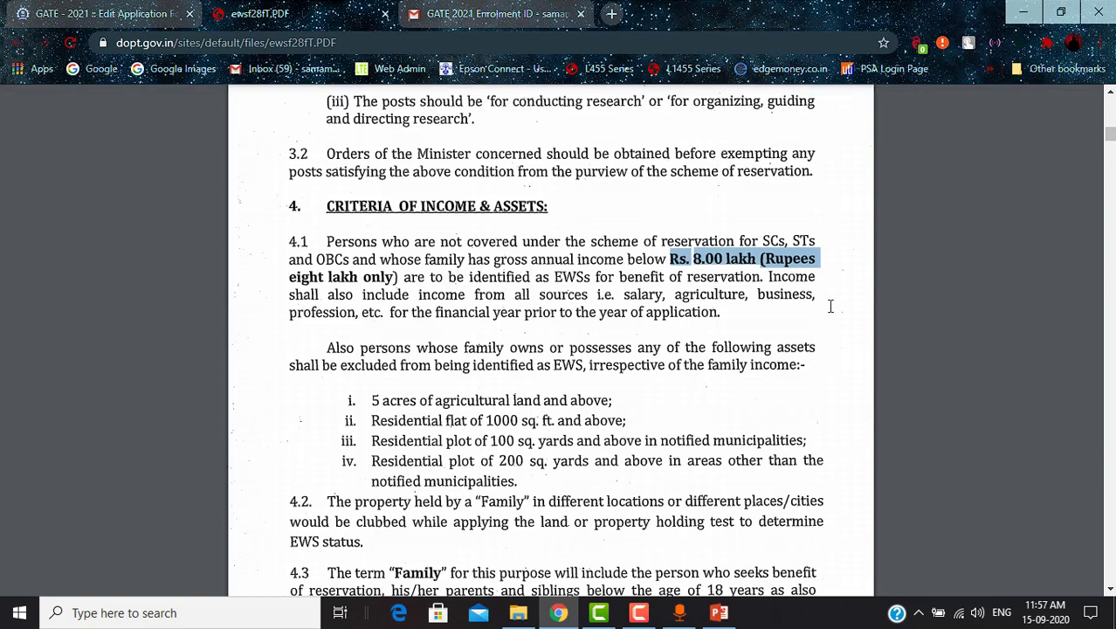
scroll(441, 395, "down", 2)
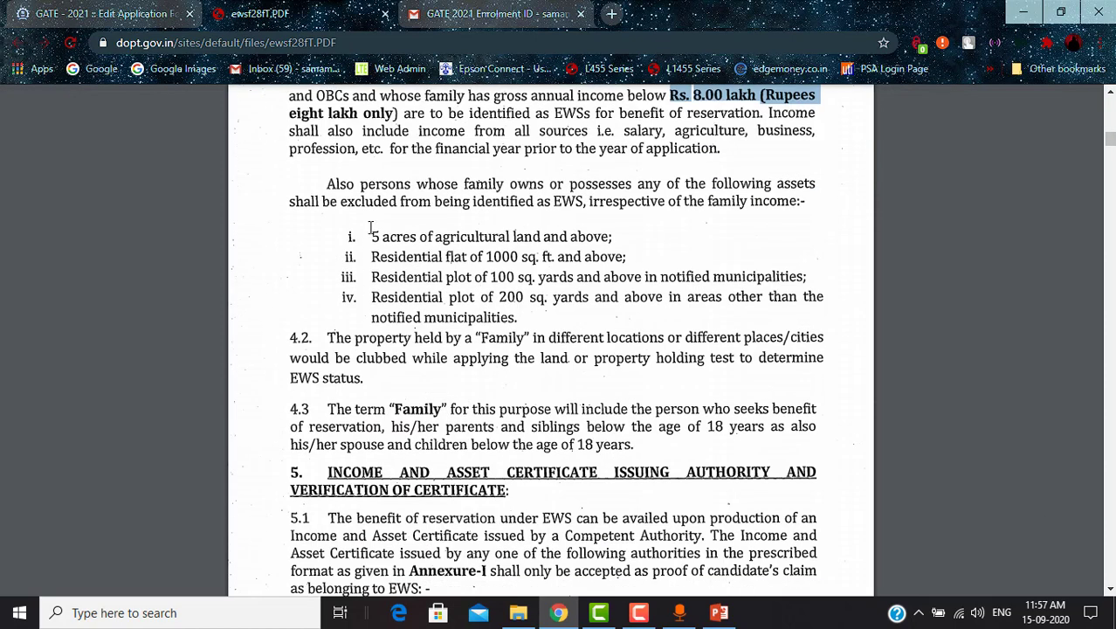
left_click_drag(368, 236, 880, 321)
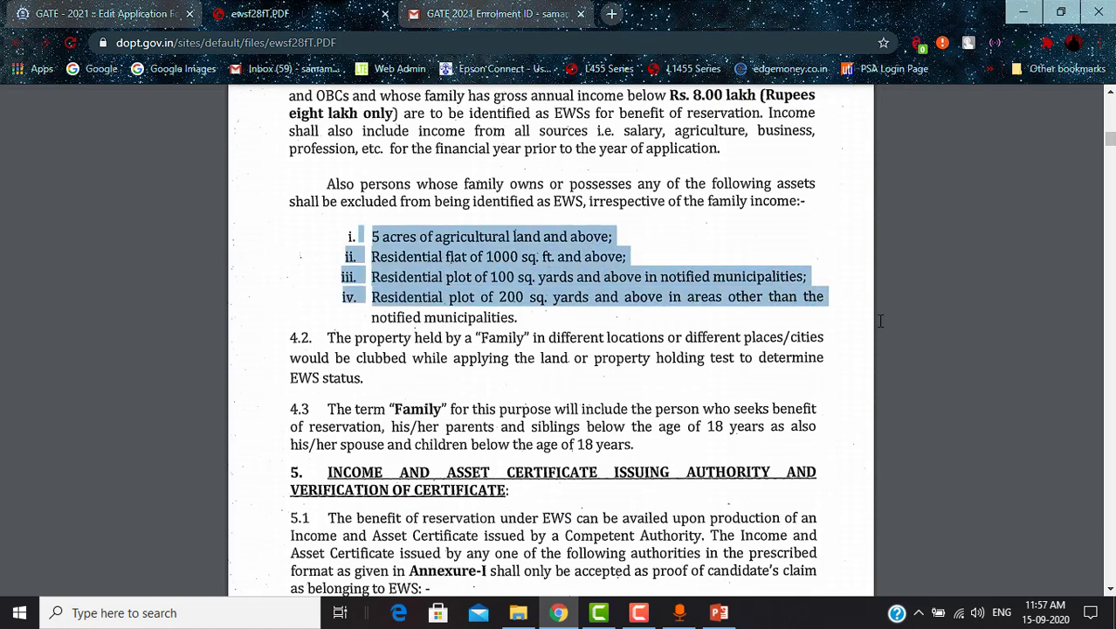
left_click(854, 368)
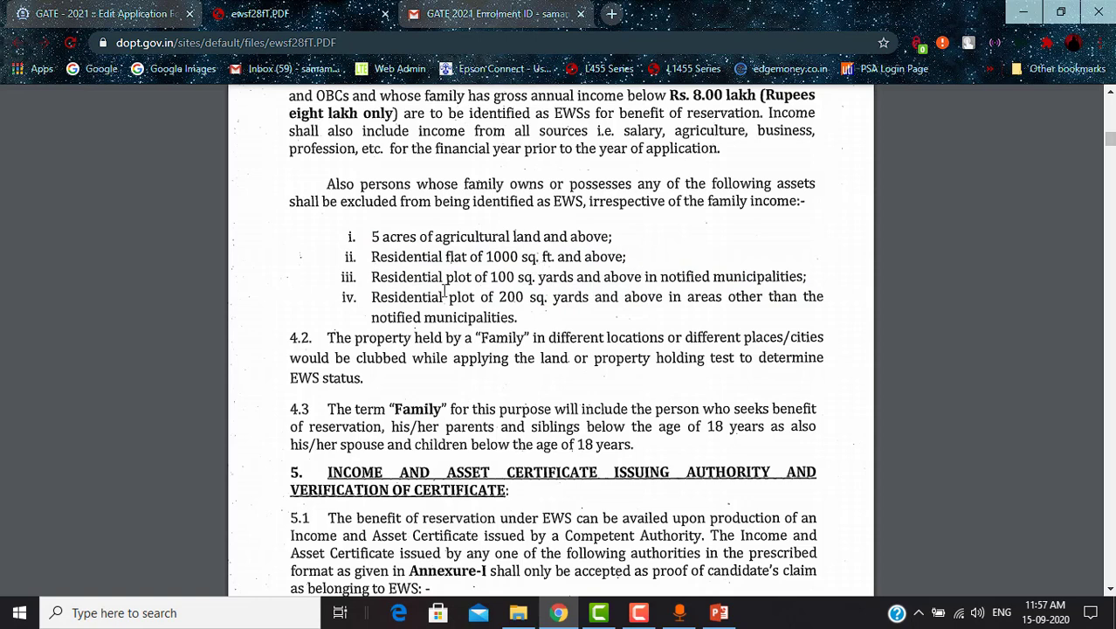
Step: Highlight the counted income sources sentence and the SCs and EWSs mentions in section 4.1
scroll(445, 300, "down", 4)
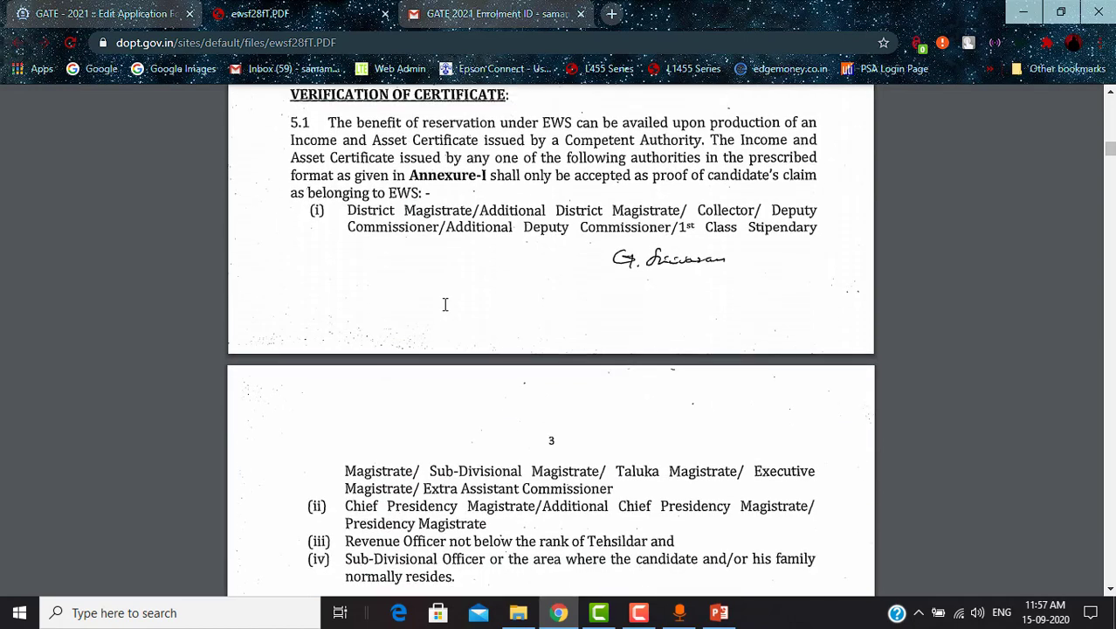
scroll(607, 316, "up", 10)
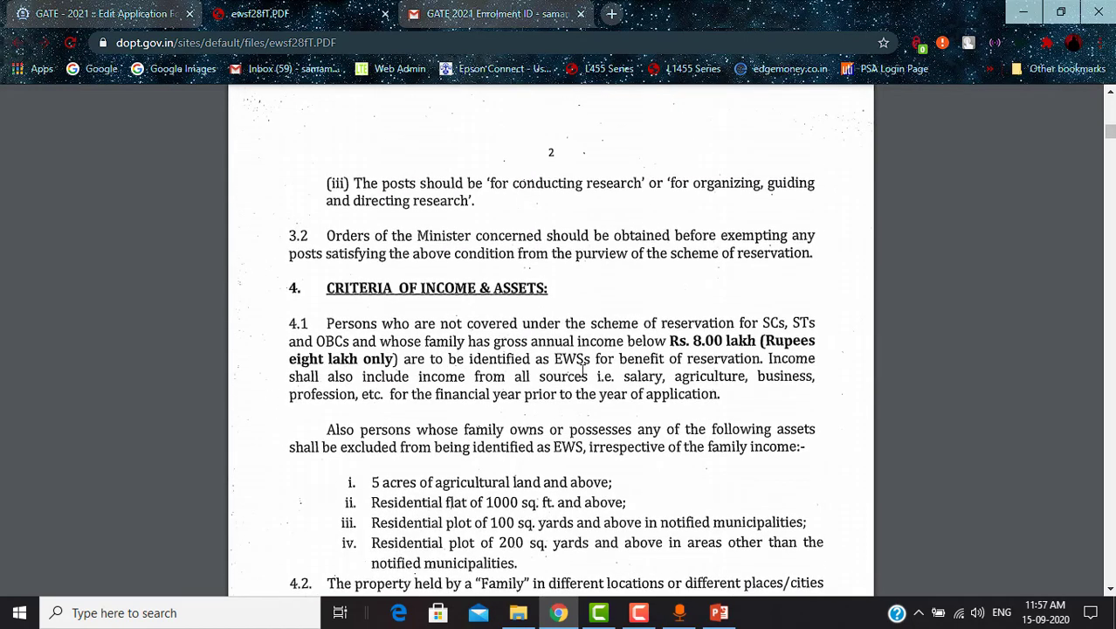
left_click_drag(556, 360, 831, 374)
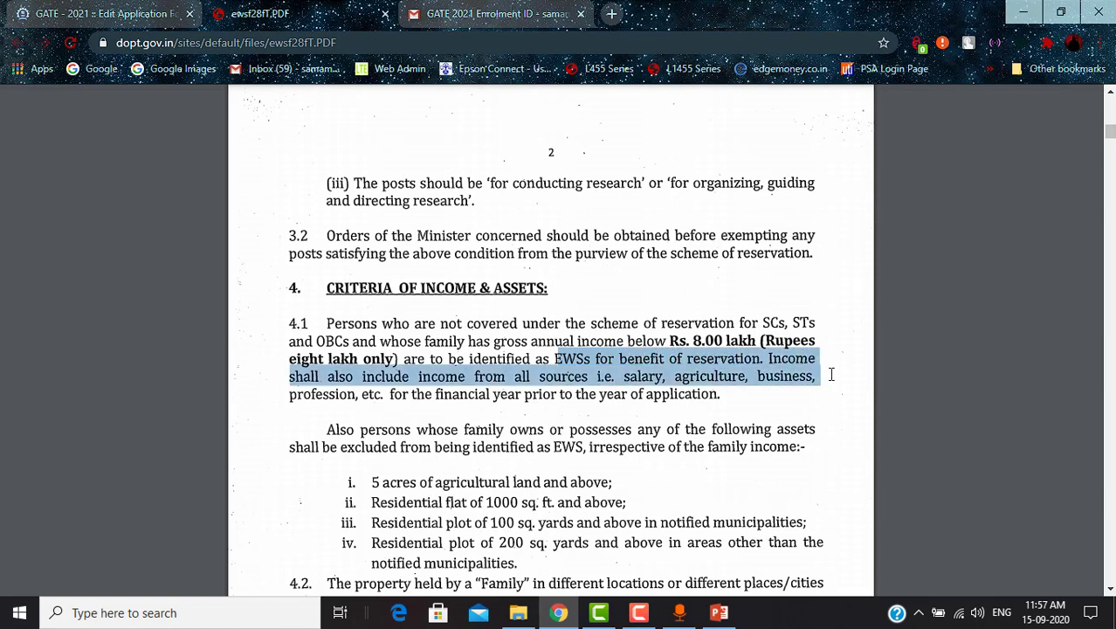
left_click(831, 374)
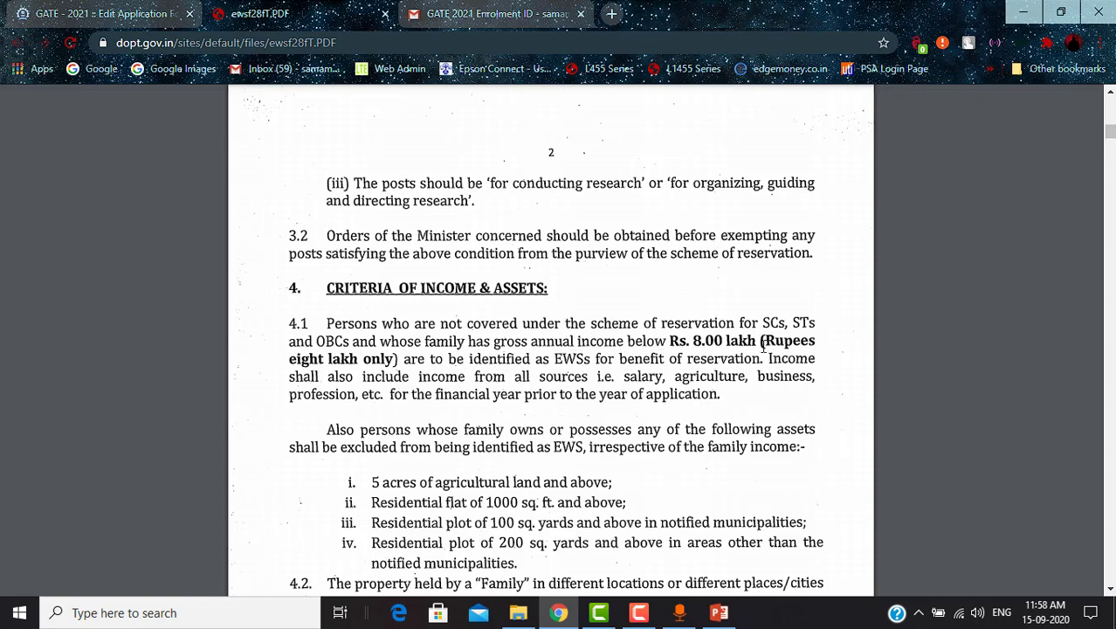
left_click_drag(776, 322, 764, 323)
left_click_drag(553, 358, 596, 359)
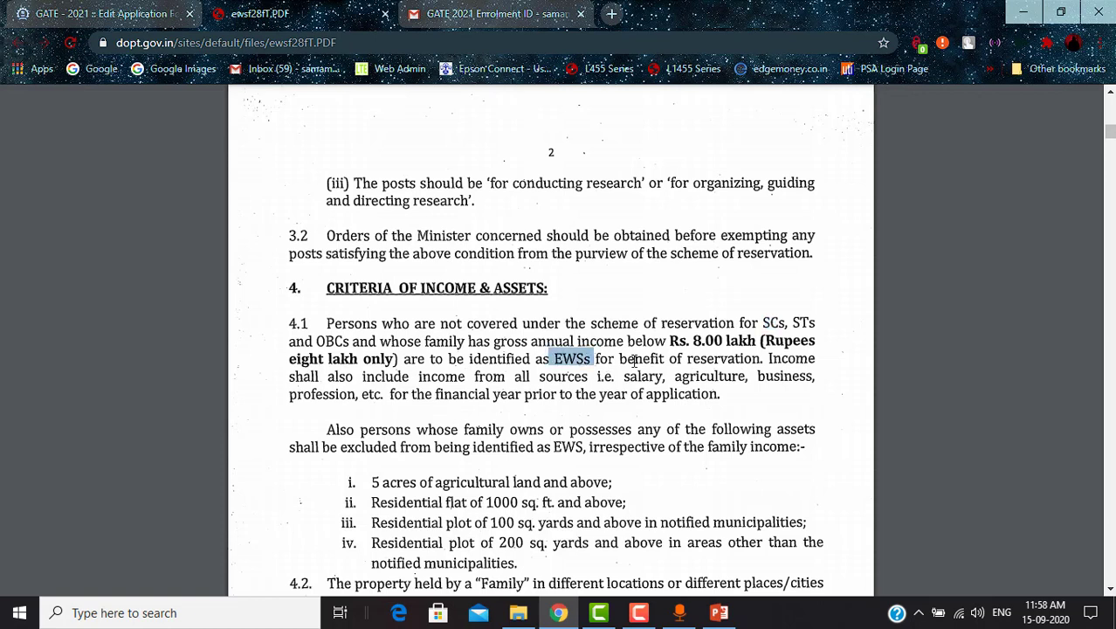
left_click(637, 360)
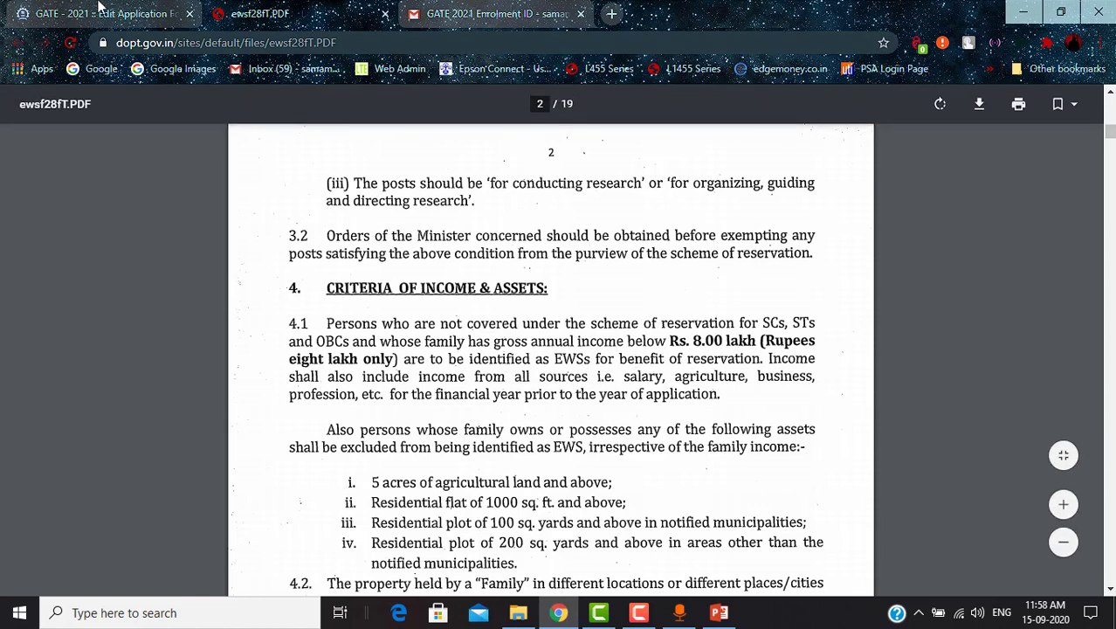
Step: Back on the form, set the category to OBC-NCL
left_click(386, 14)
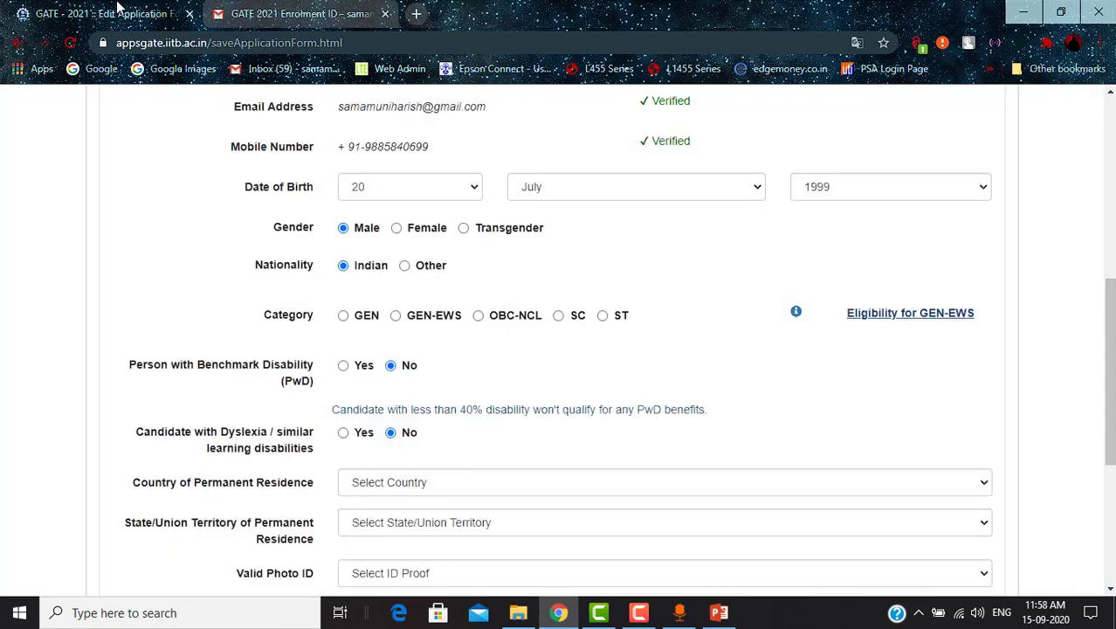
left_click(479, 322)
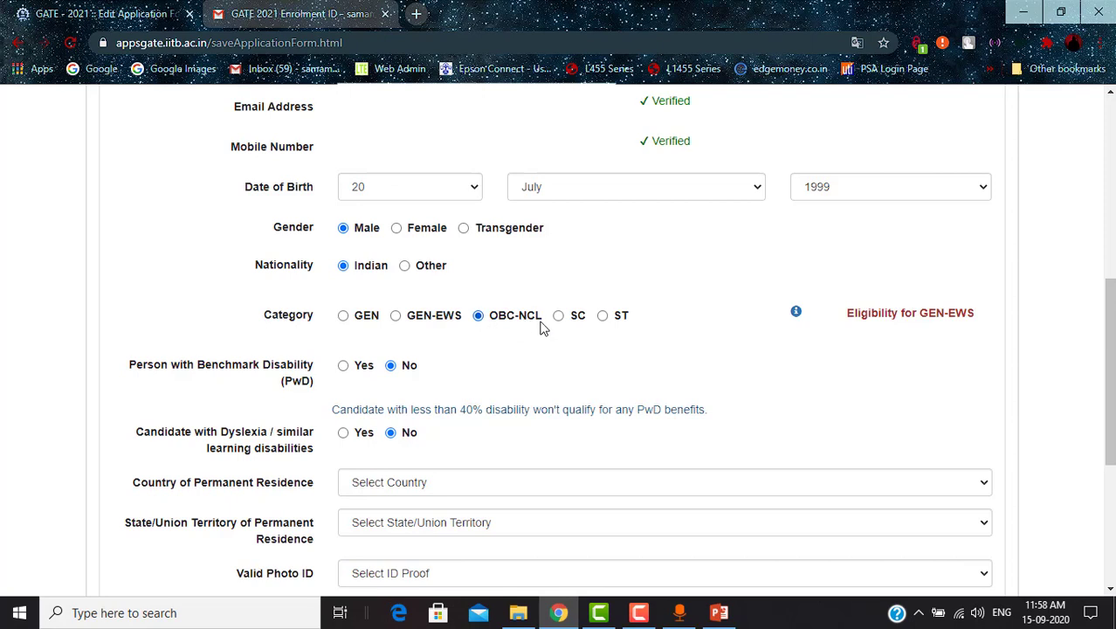
scroll(570, 326, "down", 1)
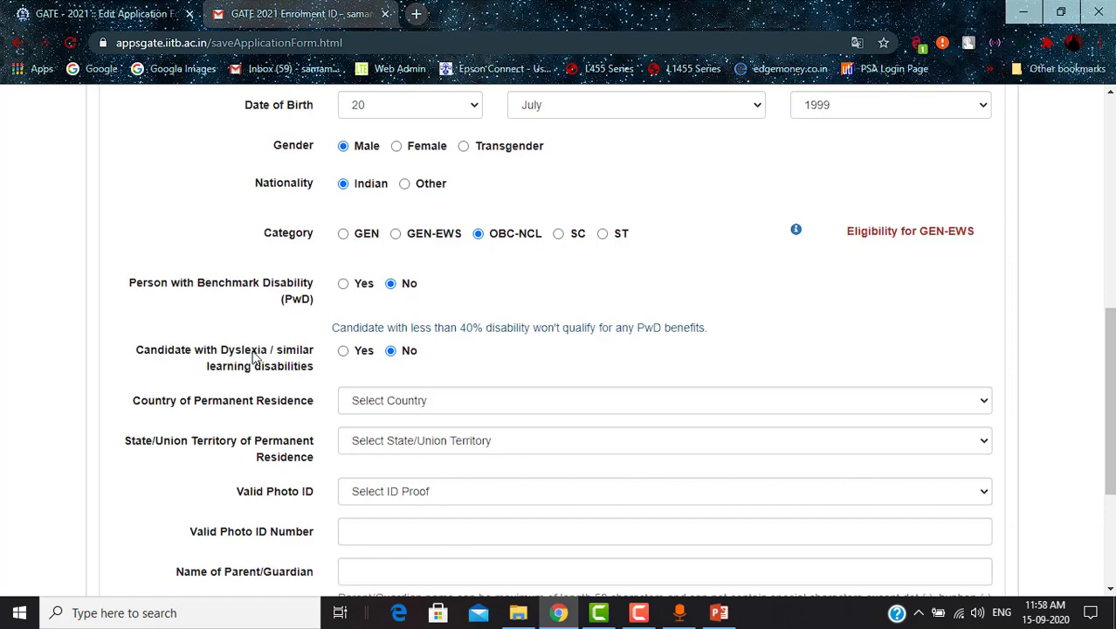
scroll(340, 350, "down", 1)
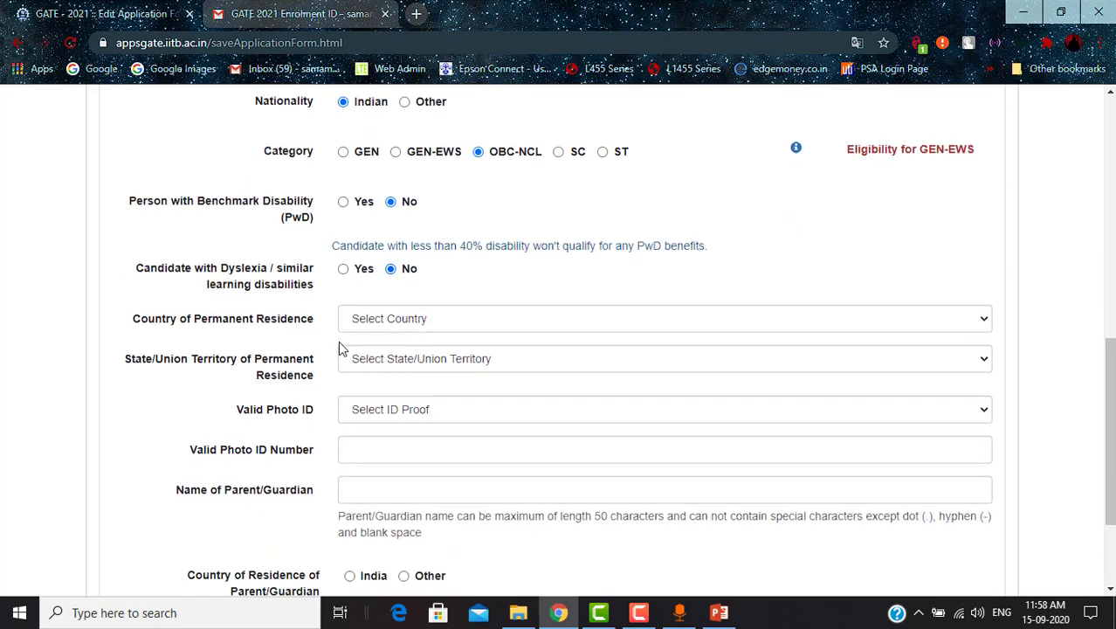
Step: Set the permanent residence country to India and state to Andhra Pradesh
left_click(460, 320)
scroll(424, 22, "down", 1)
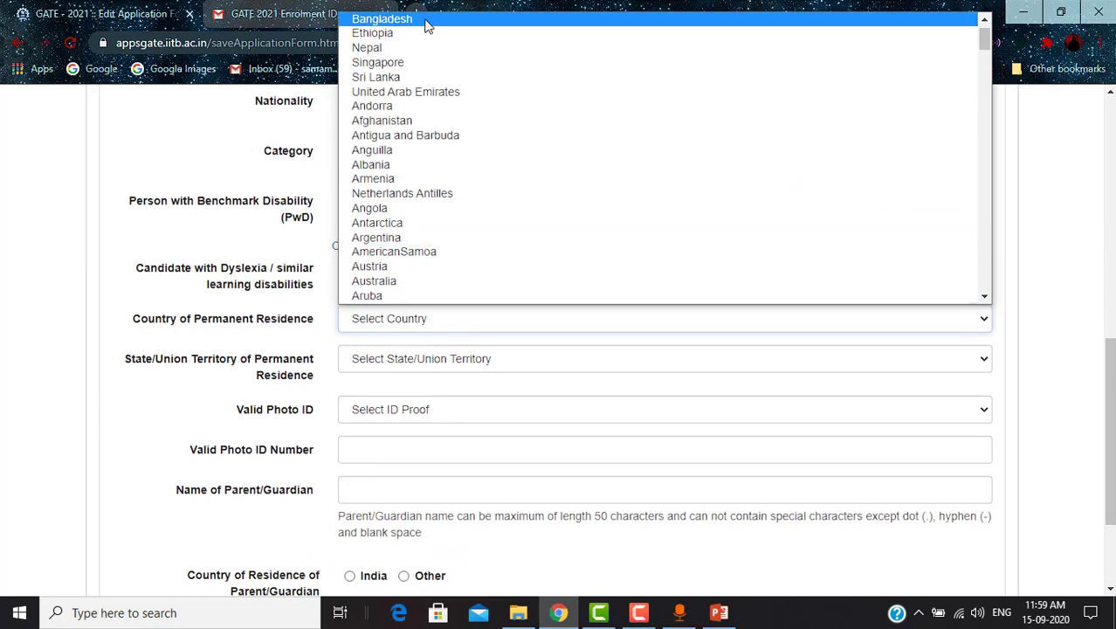
scroll(410, 35, "up", 1)
left_click(410, 33)
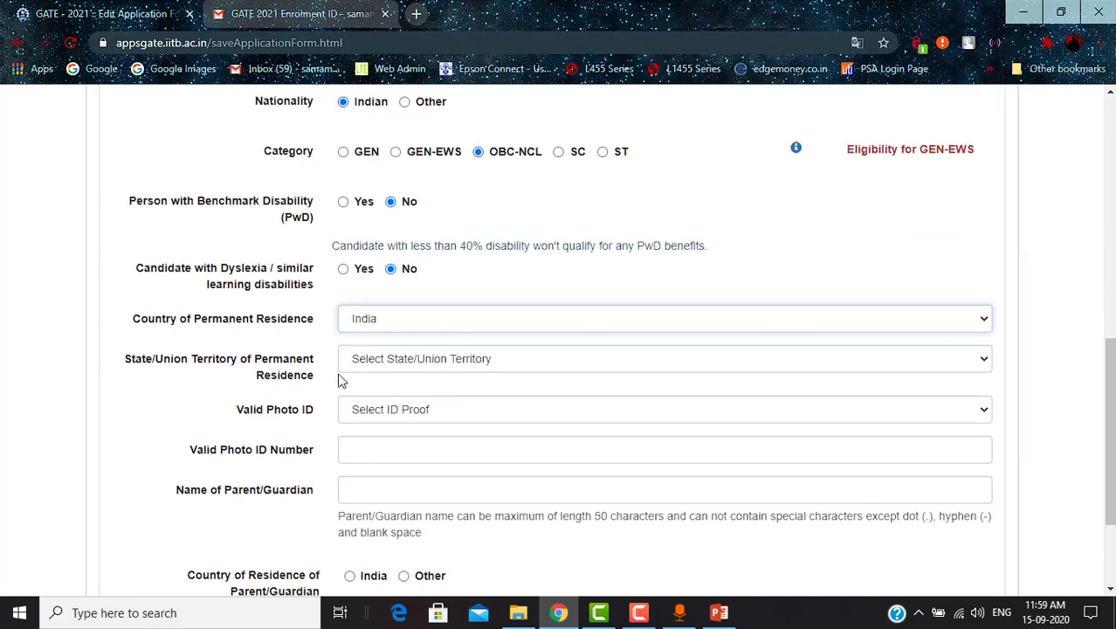
left_click(361, 369)
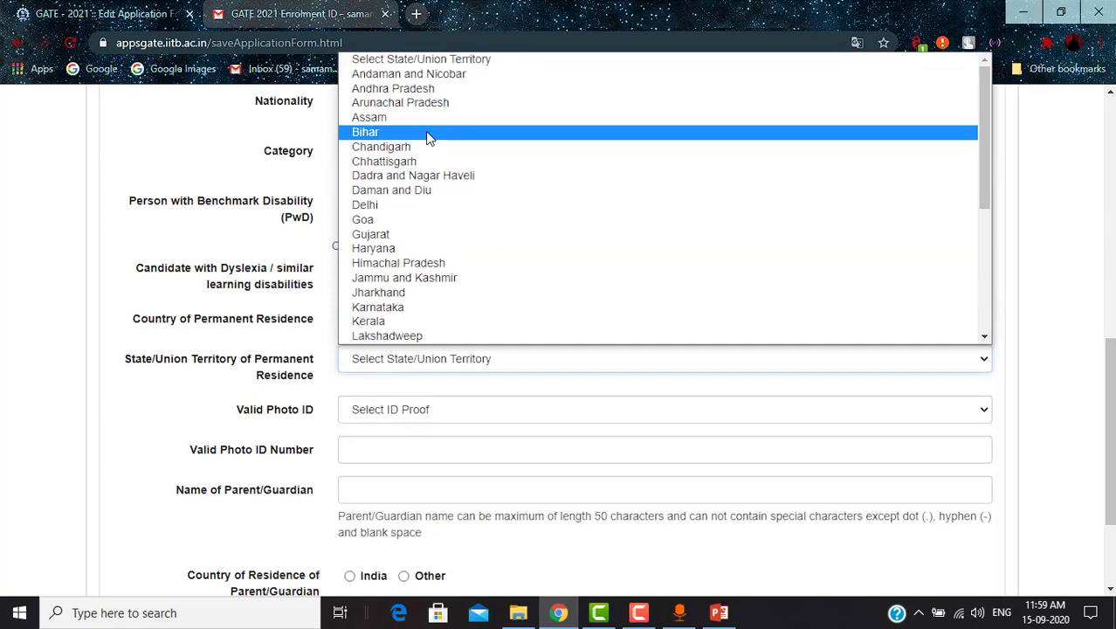
scroll(429, 138, "down", 3)
scroll(412, 224, "up", 5)
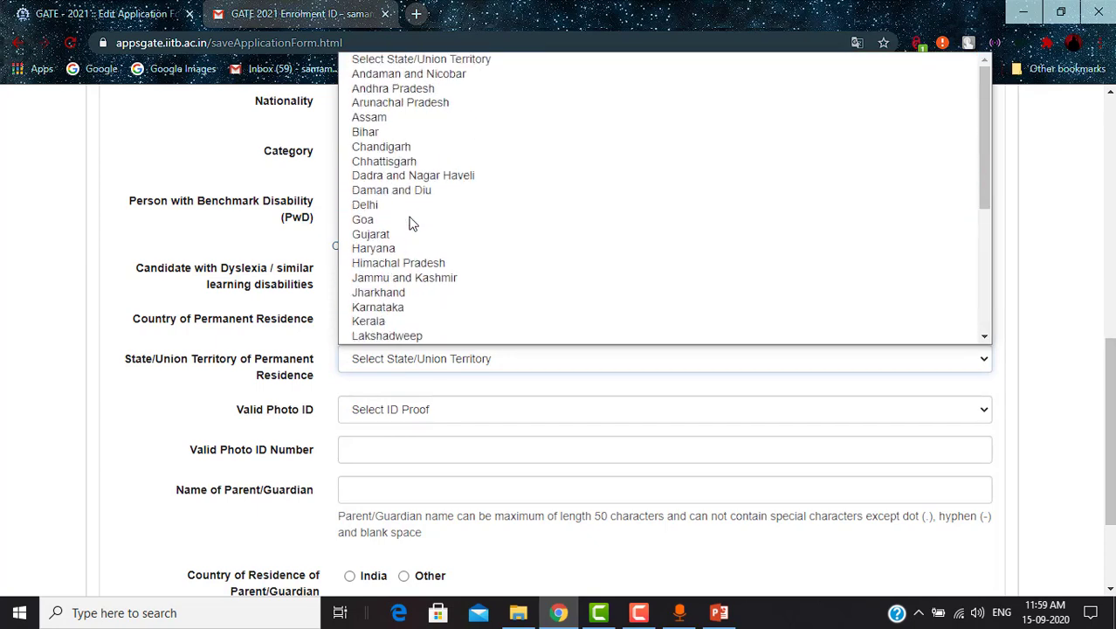
left_click(440, 91)
scroll(452, 218, "down", 2)
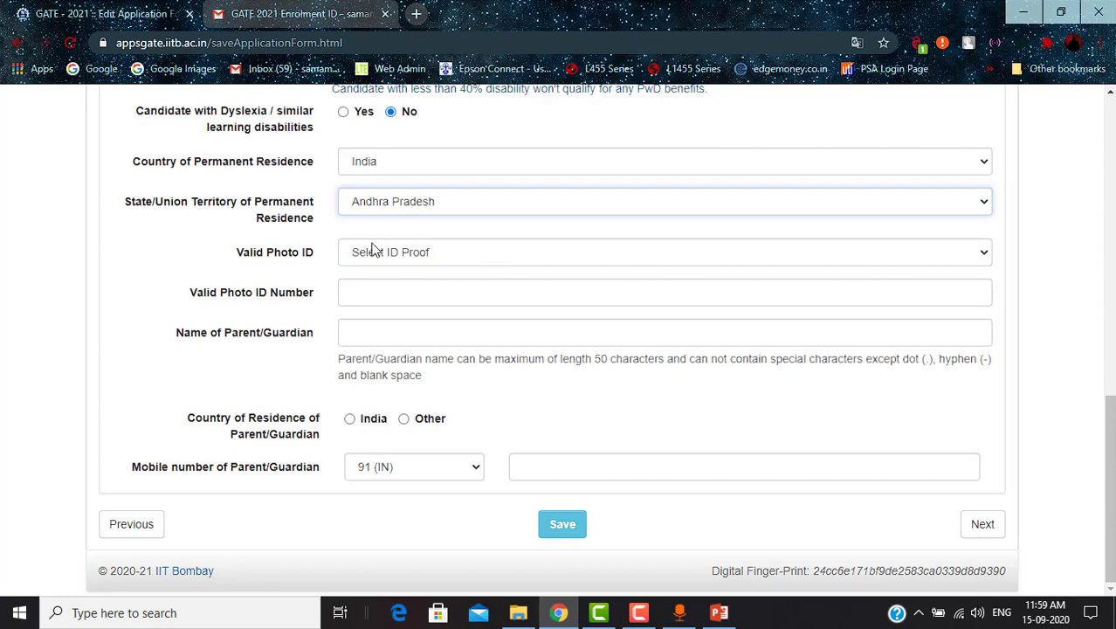
left_click(409, 255)
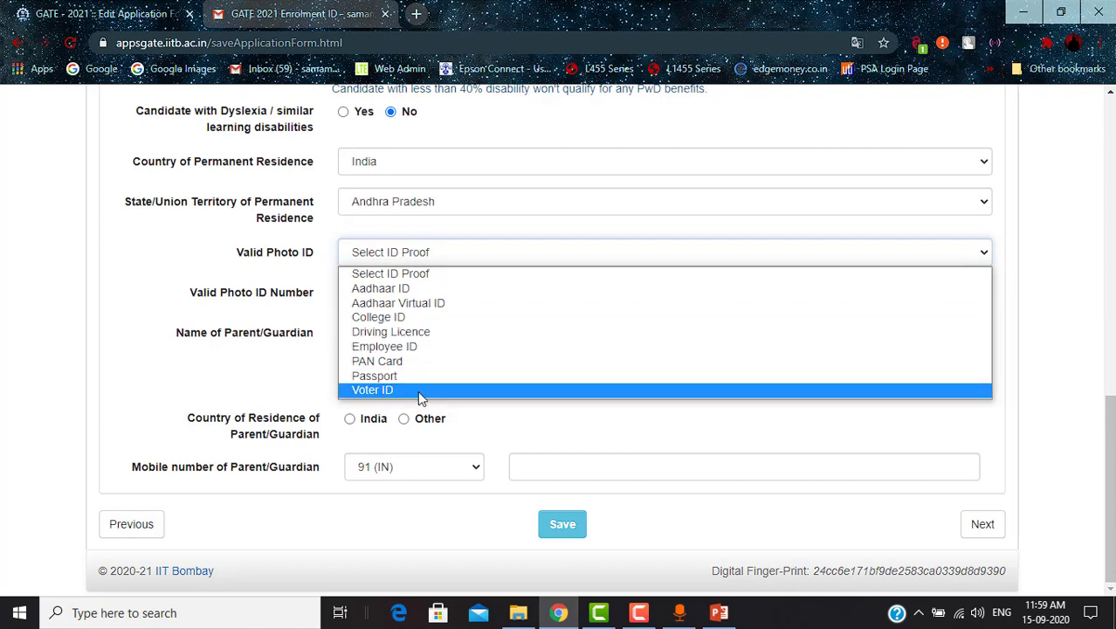
Step: Choose Aadhaar ID as the photo ID, enter its number and the parent's name
left_click(415, 290)
left_click(414, 295)
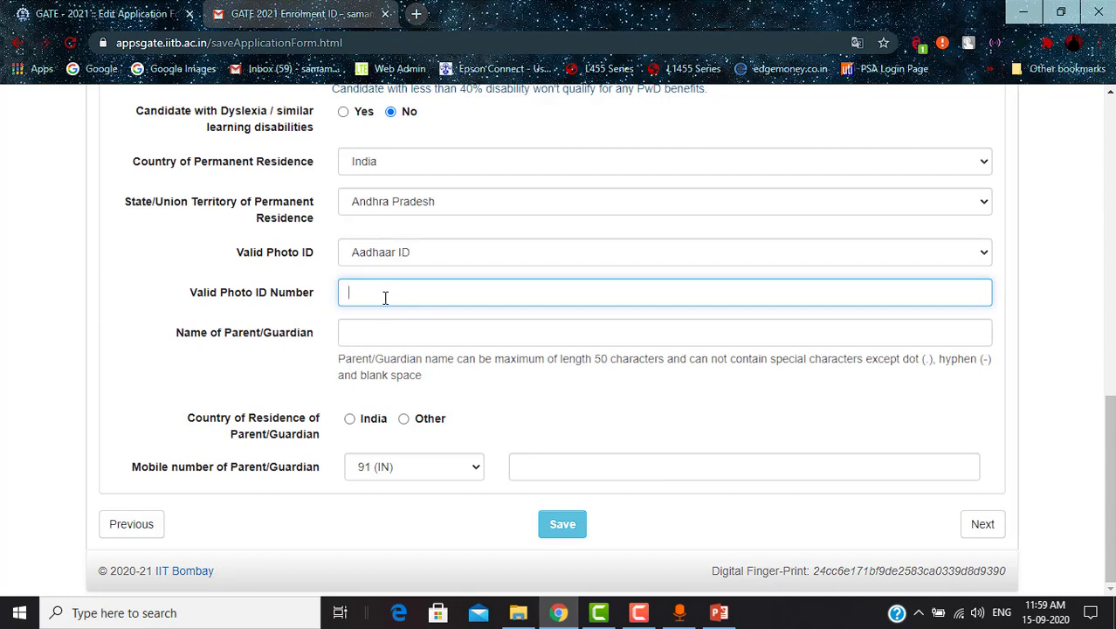
left_click(382, 338)
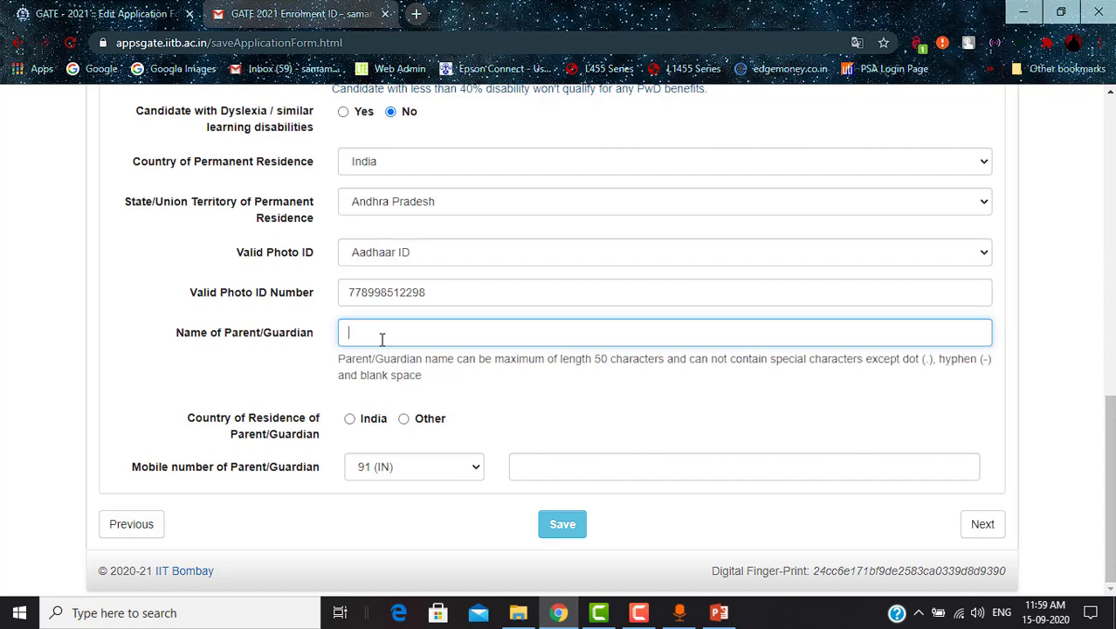
type("s")
type("S ")
type("VASU")
Step: Set the guardian's country of residence to India, then save the personal details
left_click(350, 419)
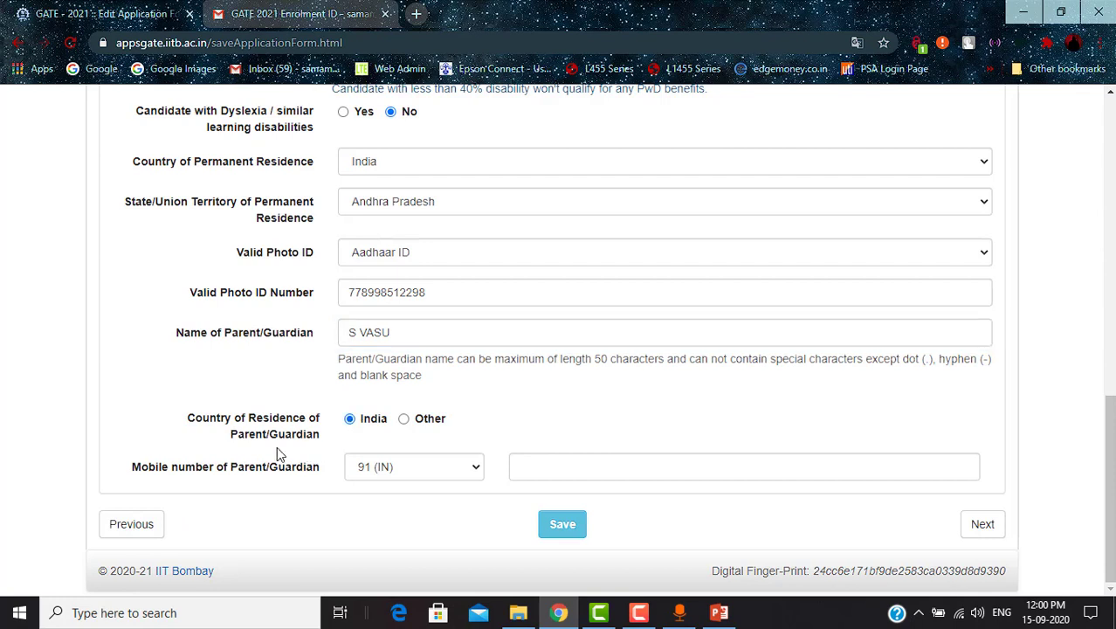
left_click(604, 473)
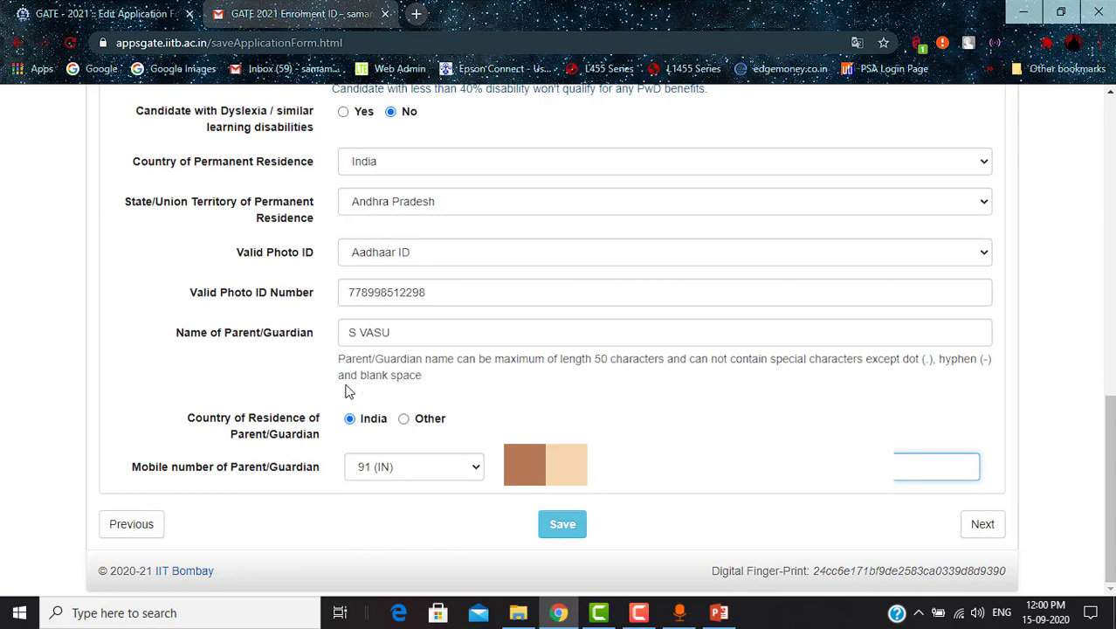
scroll(686, 426, "up", 4)
scroll(686, 426, "up", 3)
scroll(686, 426, "down", 7)
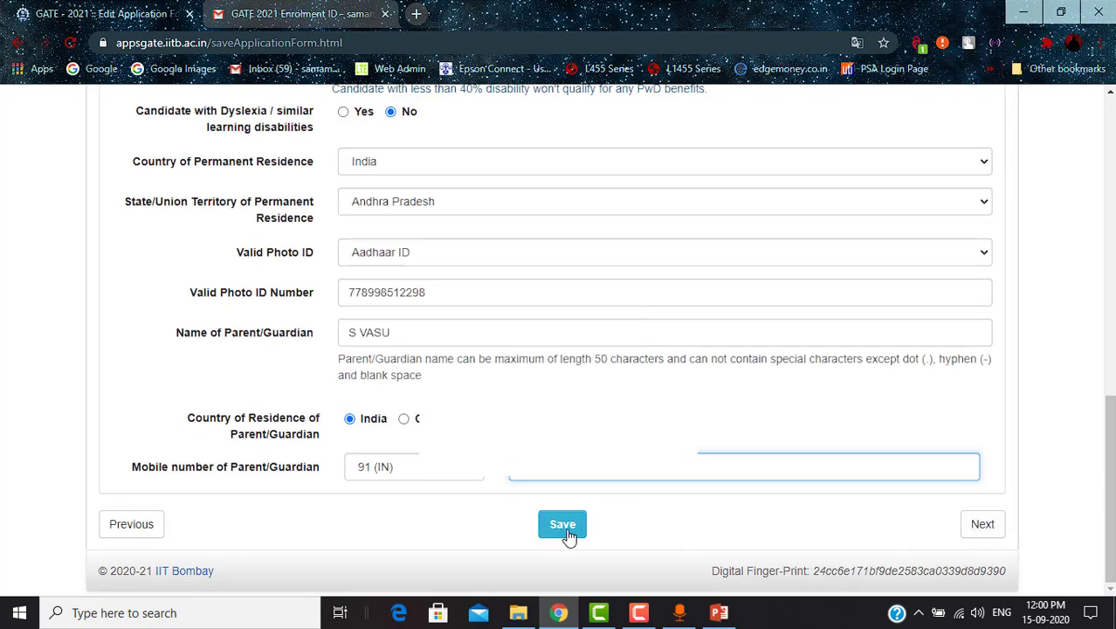
scroll(478, 441, "up", 5)
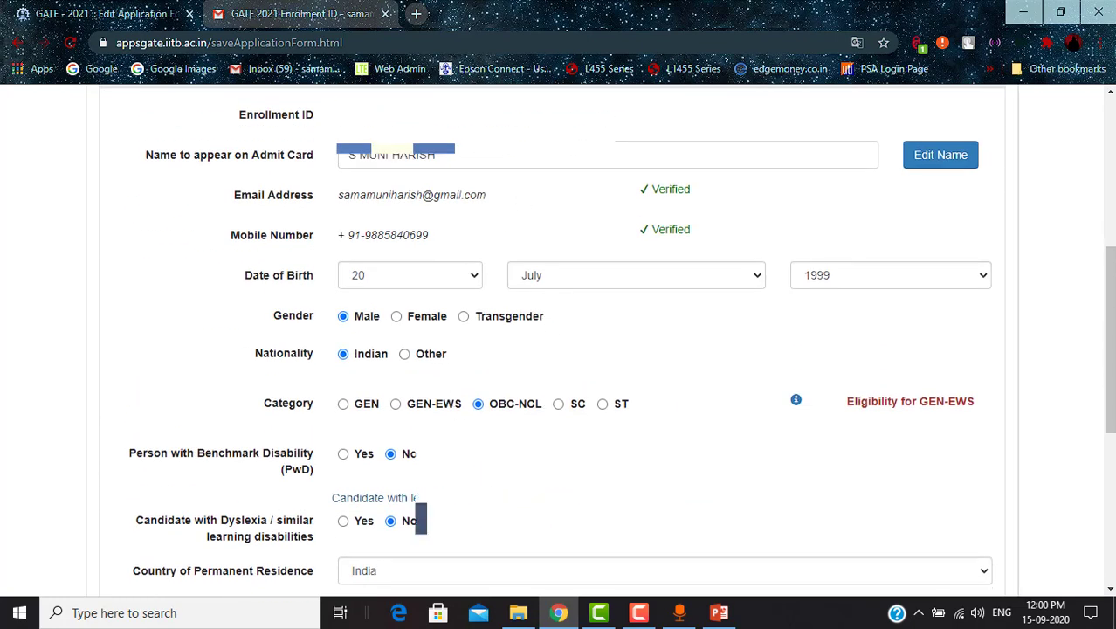
scroll(558, 341, "down", 1)
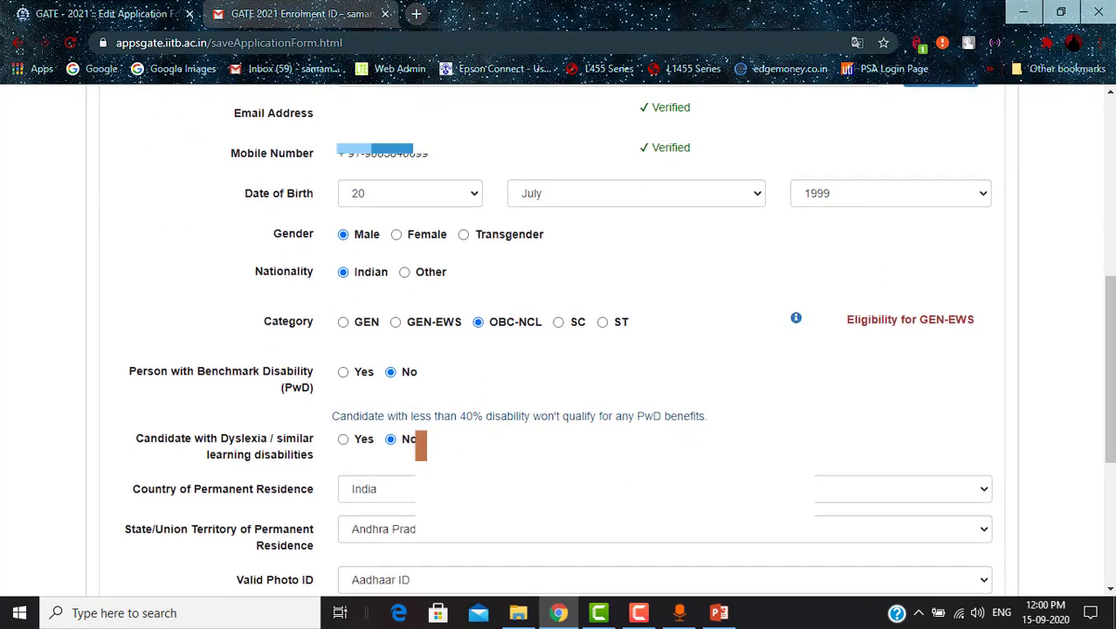
scroll(558, 349, "down", 4)
left_click(550, 533)
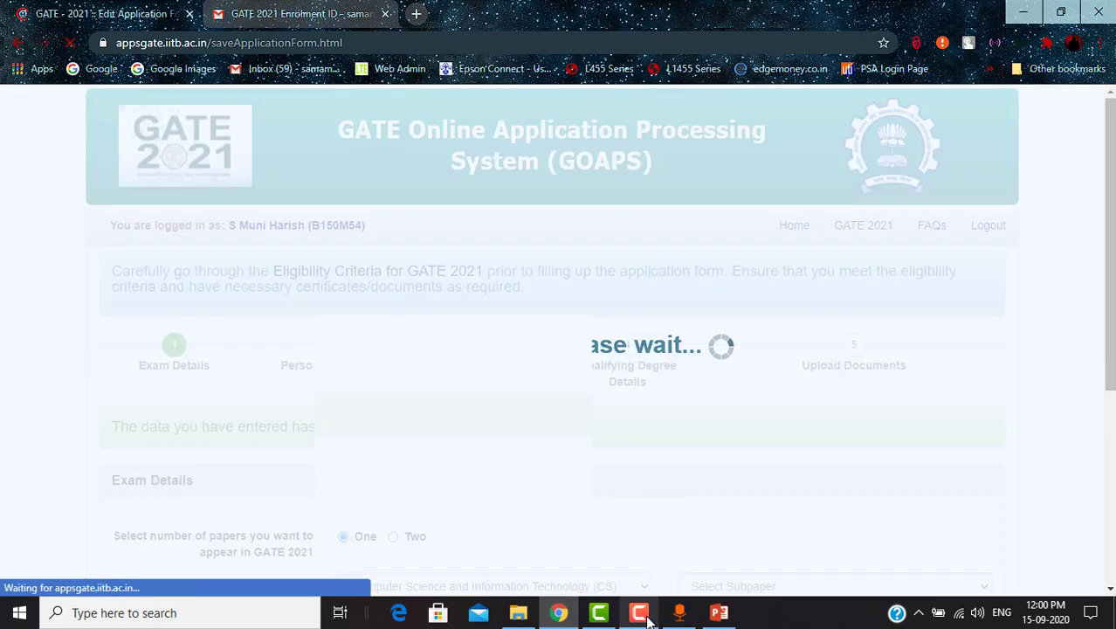
left_click(640, 612)
Step: Continue to the Correspondence Address step
left_click(648, 618)
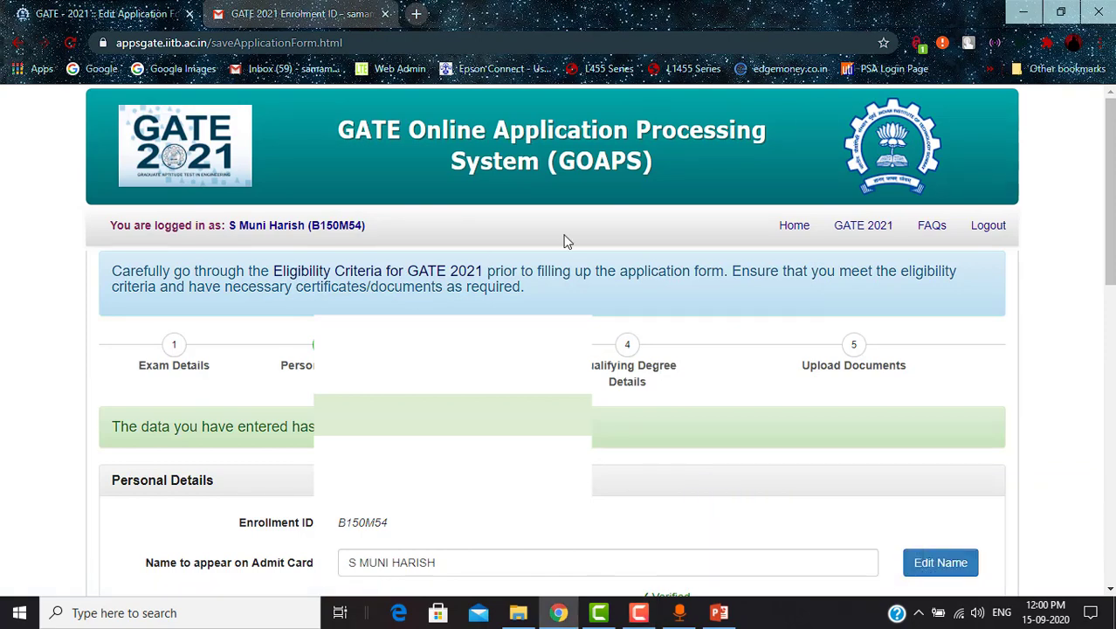
scroll(607, 290, "down", 1)
scroll(607, 290, "down", 2)
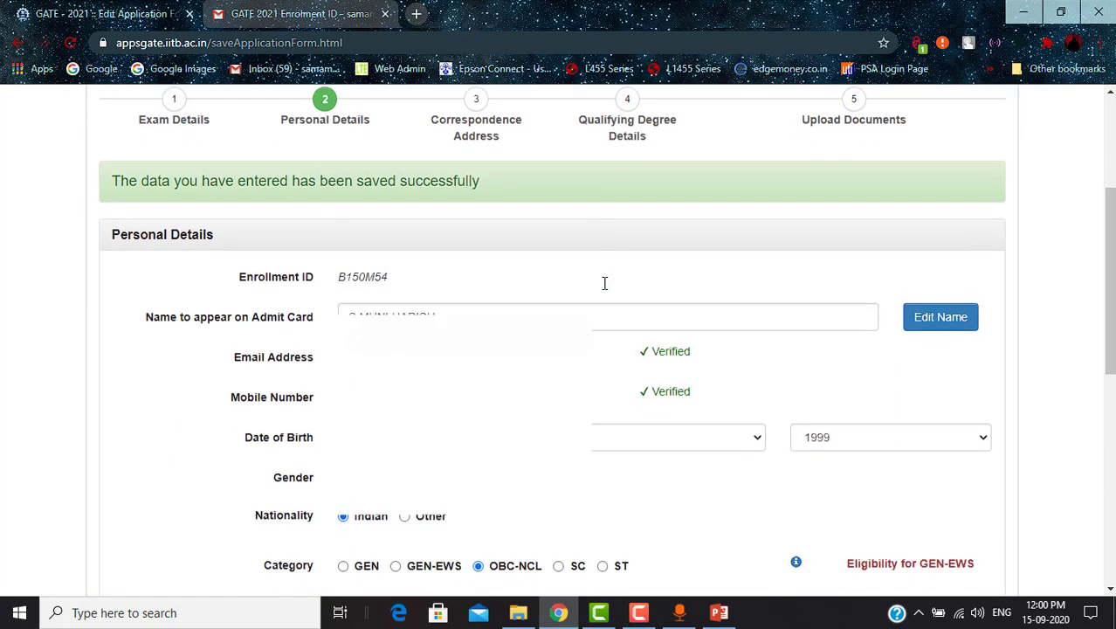
scroll(457, 273, "down", 7)
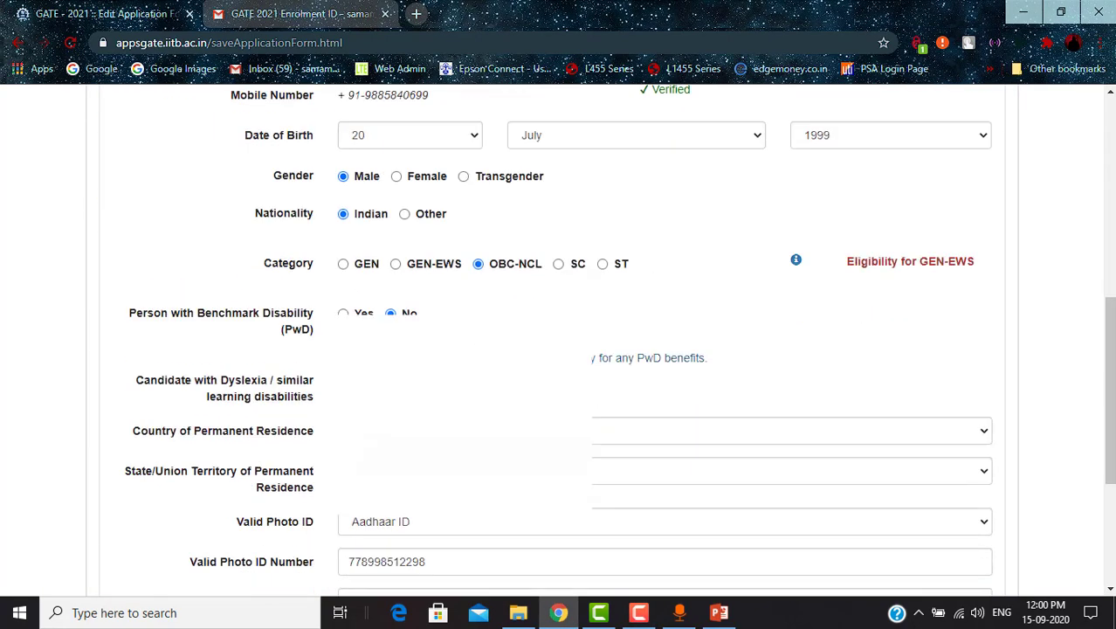
left_click(990, 528)
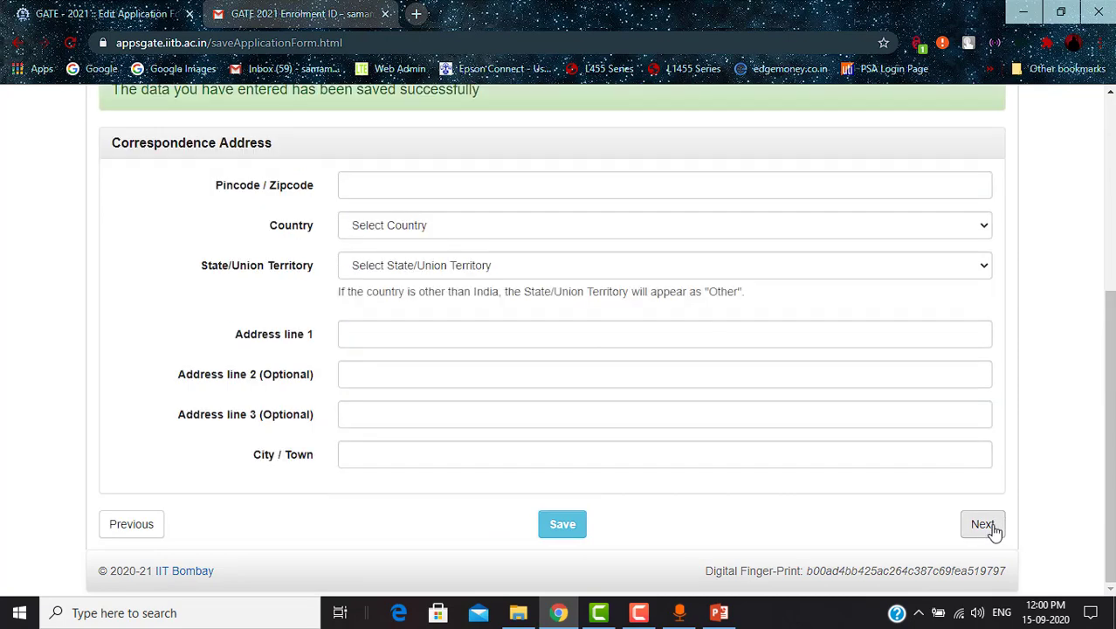
Step: Enter the correspondence pincode and keep India as the country
scroll(332, 262, "up", 4)
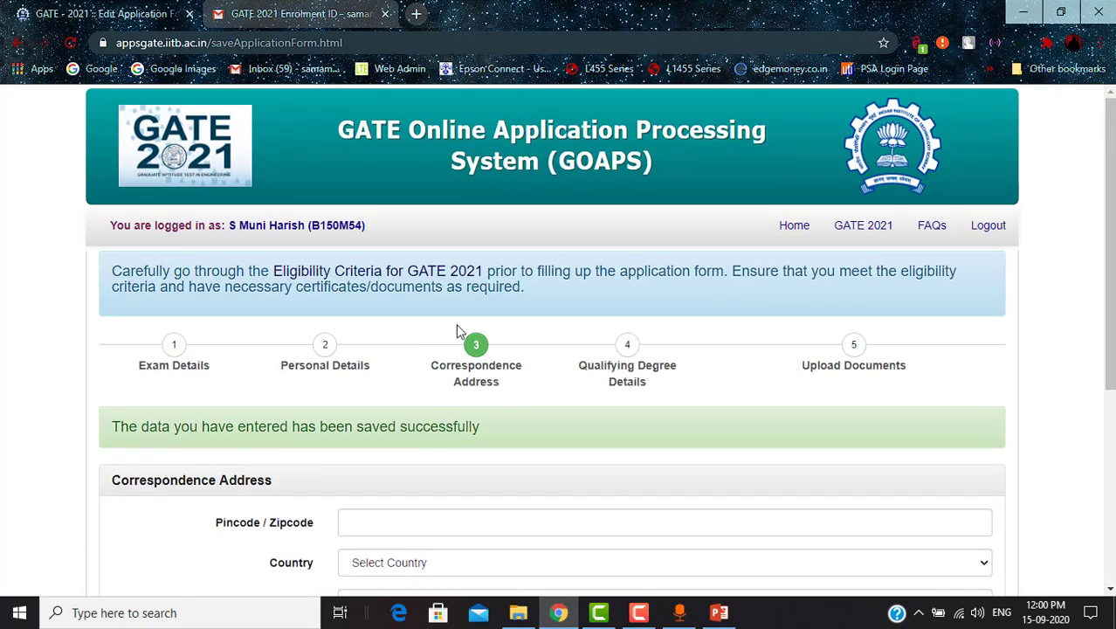
scroll(476, 362, "down", 3)
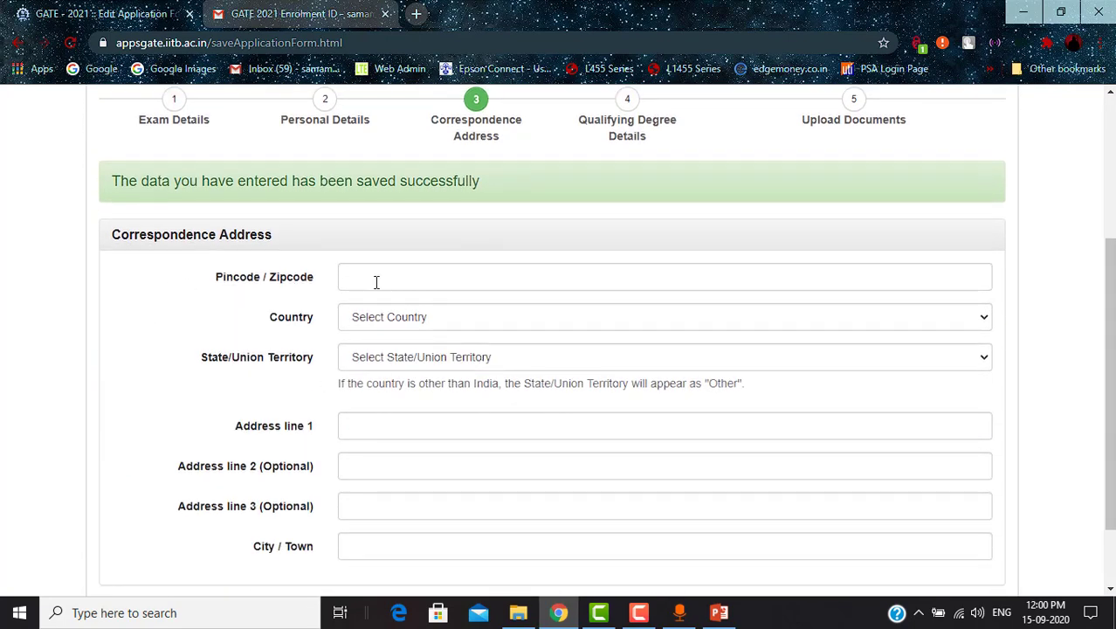
left_click(377, 281)
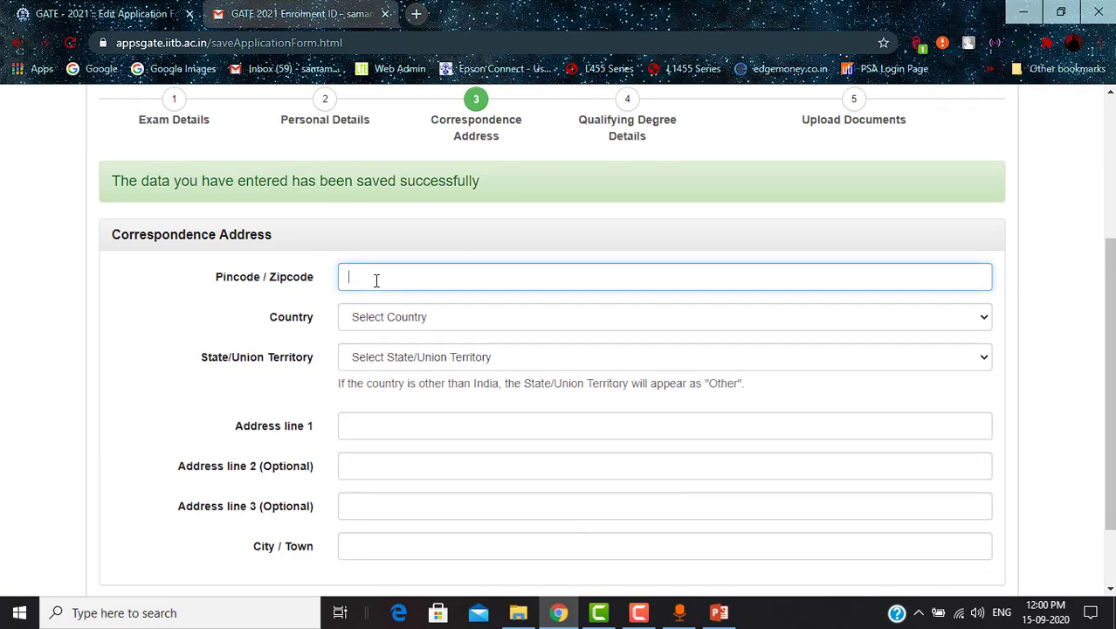
type("517501")
left_click(413, 319)
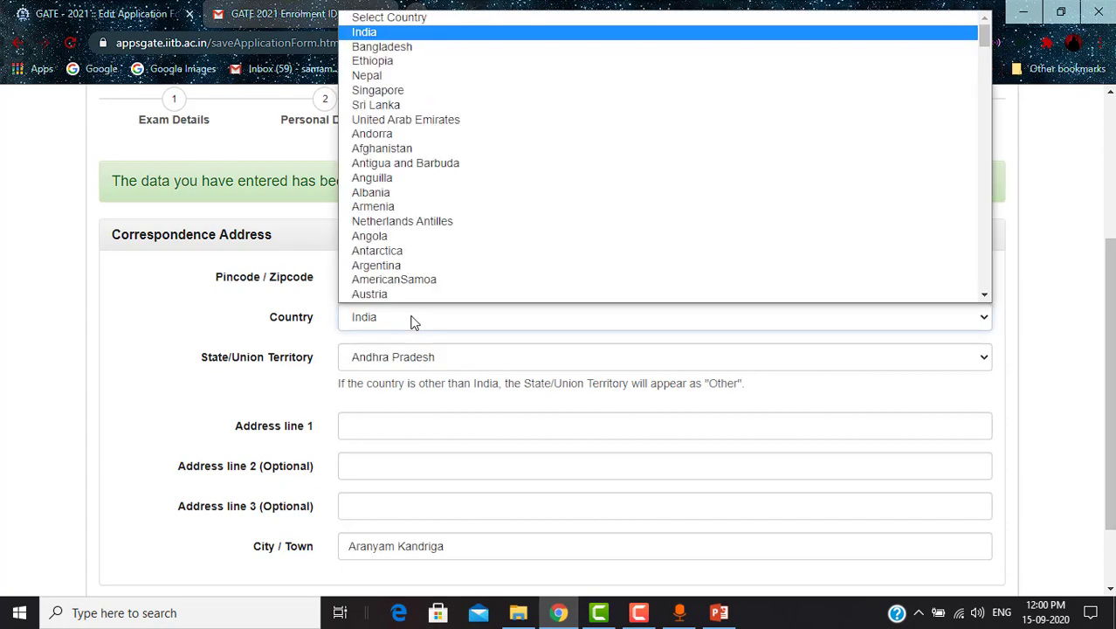
left_click(415, 32)
Step: Fill in the first and second correspondence address lines
scroll(418, 431, "down", 2)
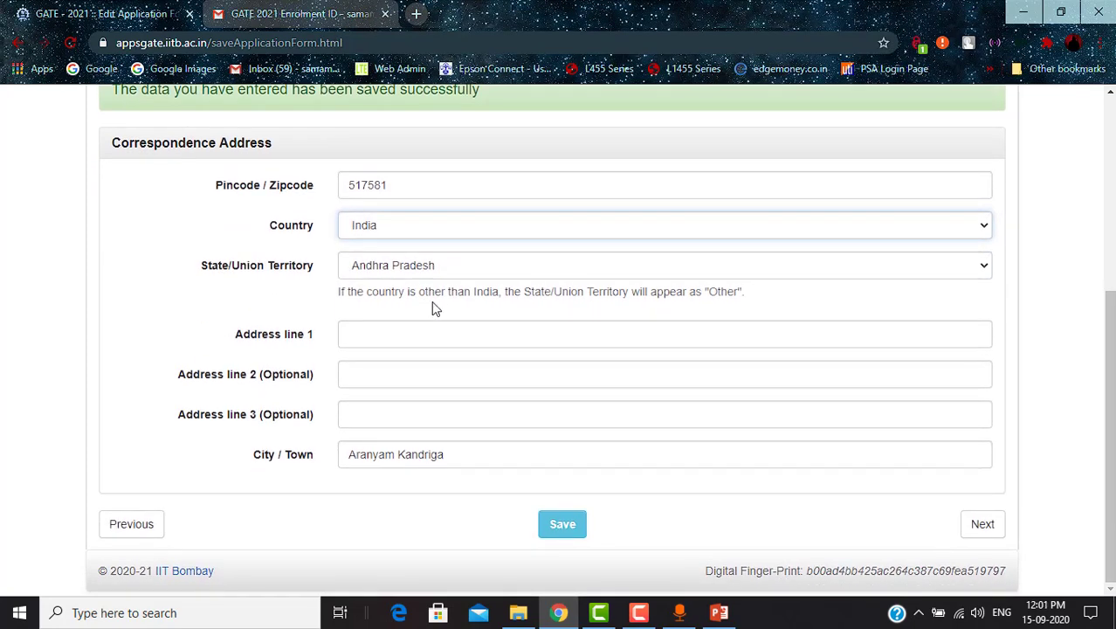
left_click(595, 334)
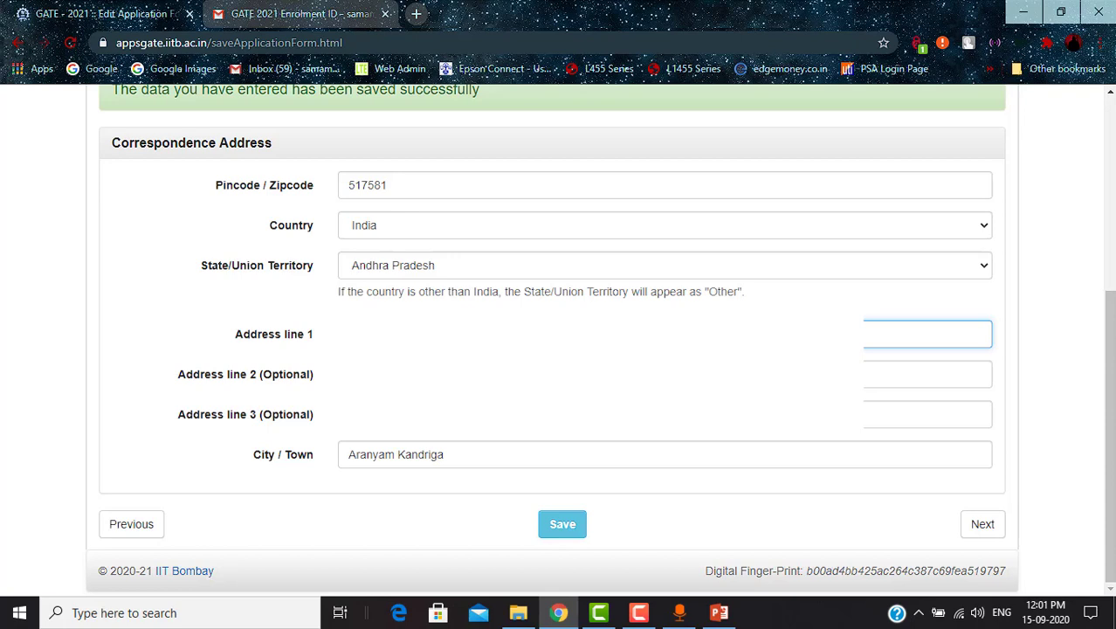
double_click(396, 337)
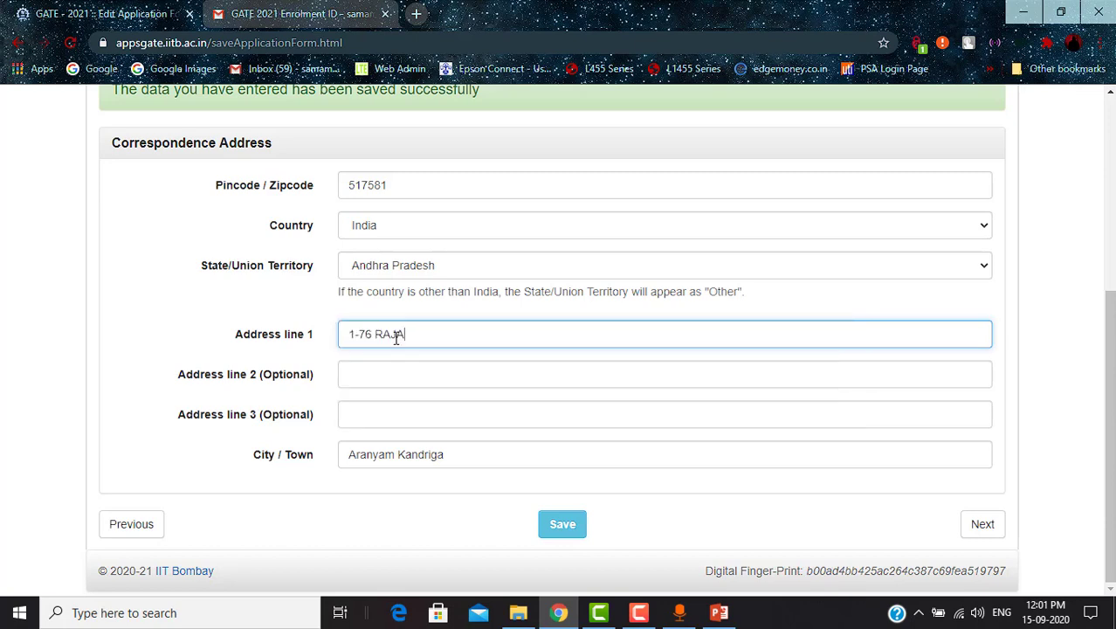
type("STREET")
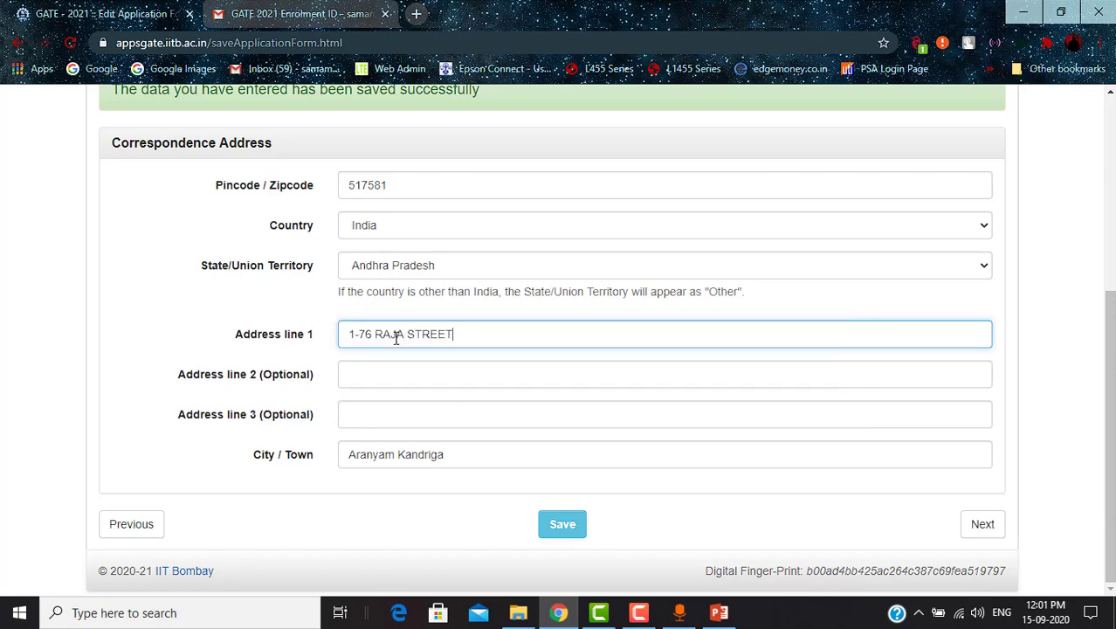
key("Tab")
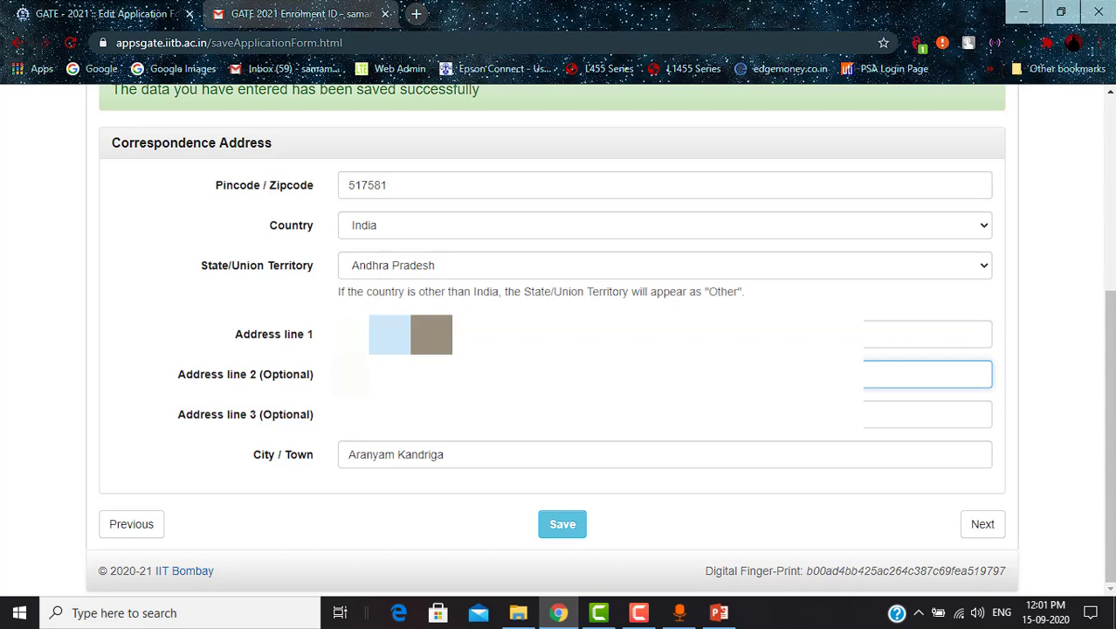
type("ANYAD")
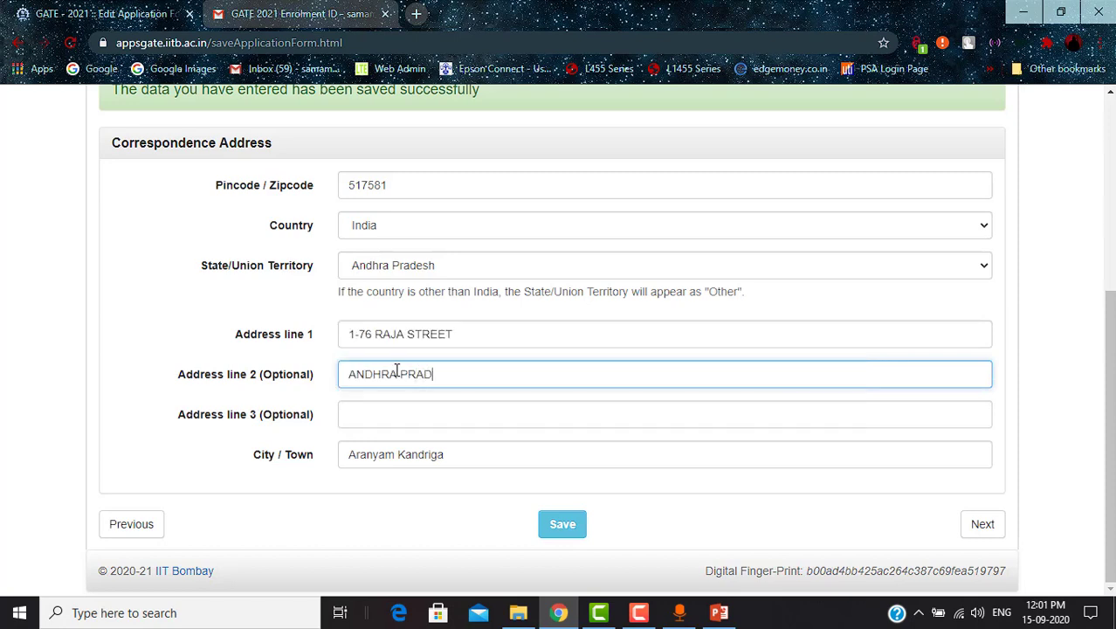
type("ESH")
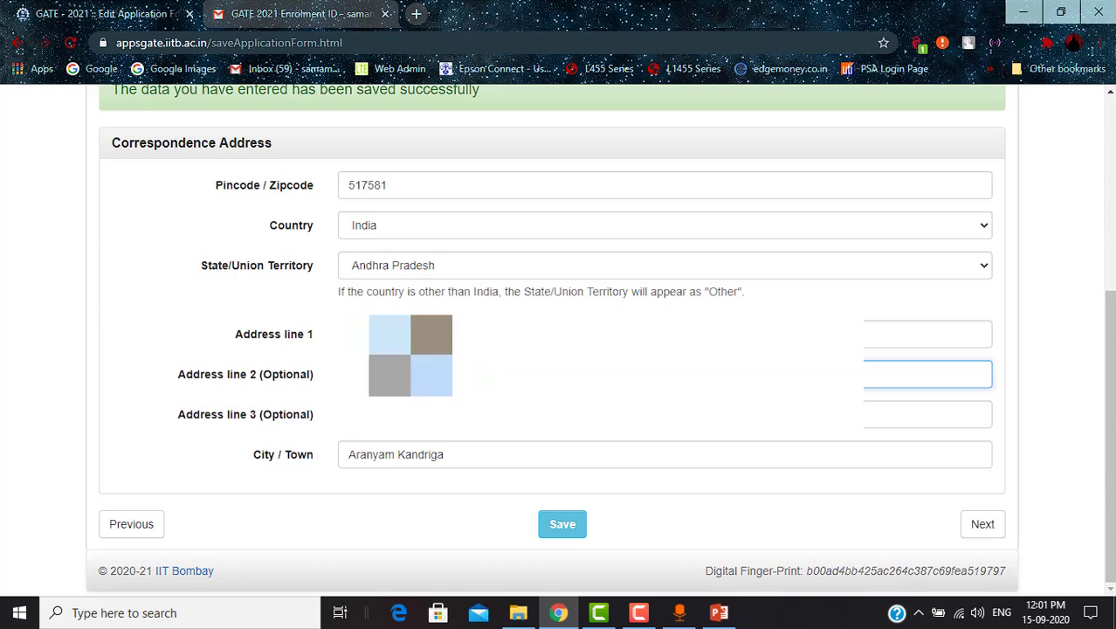
key("Tab")
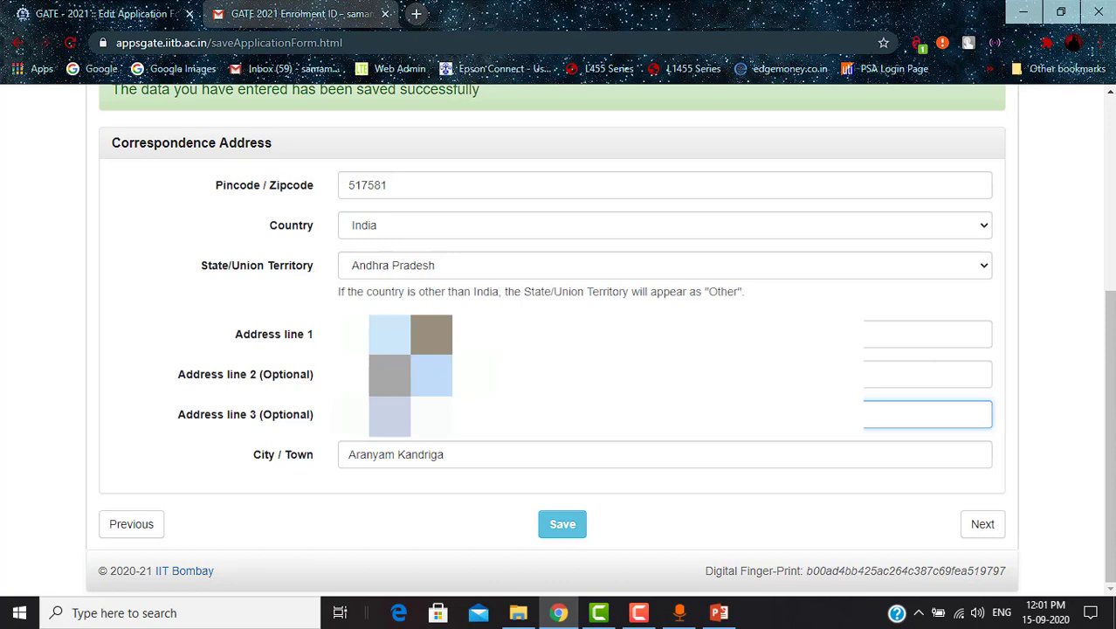
Step: Replace the City / Town with the new town name and save the address
left_click(444, 456)
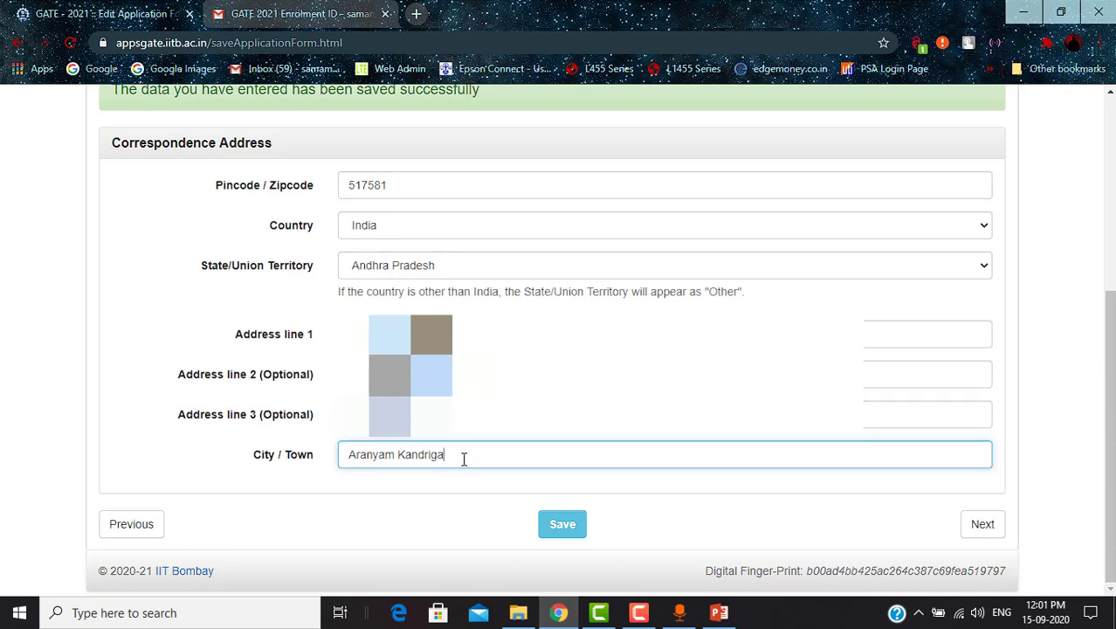
key("BackSpace")
key("BackSpace")
key("BackSpace")
key("BackSpace")
key("BackSpace")
key("BackSpace")
key("BackSpace")
key("BackSpace")
key("BackSpace")
key("BackSpace")
key("BackSpace")
key("BackSpace")
key("BackSpace")
key("BackSpace")
key("BackSpace")
key("BackSpace")
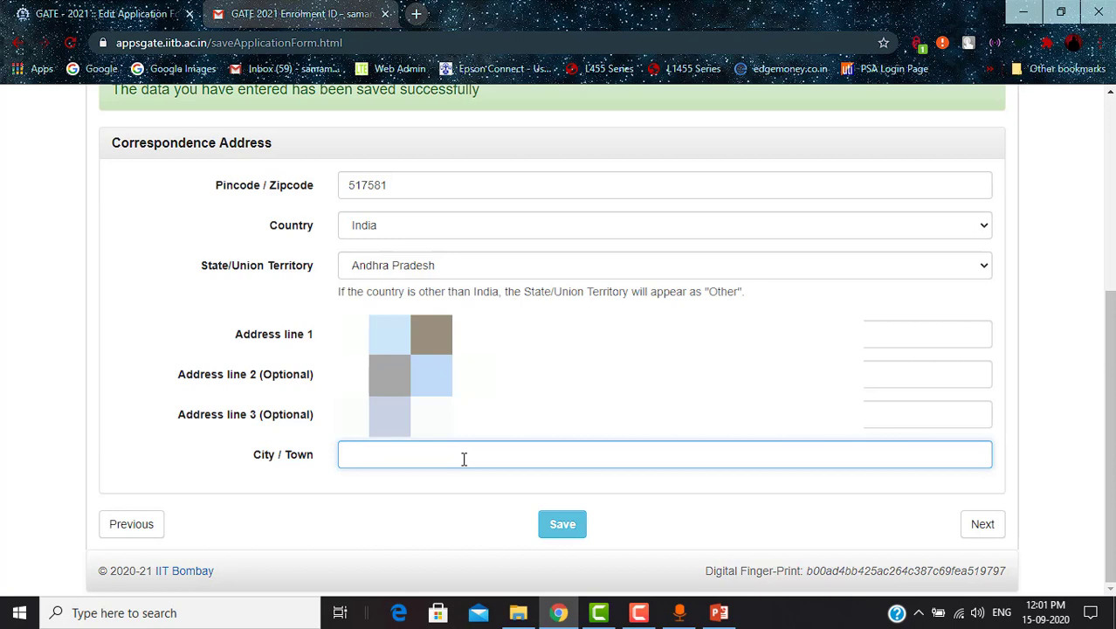
type("THUMBUR")
left_click(559, 528)
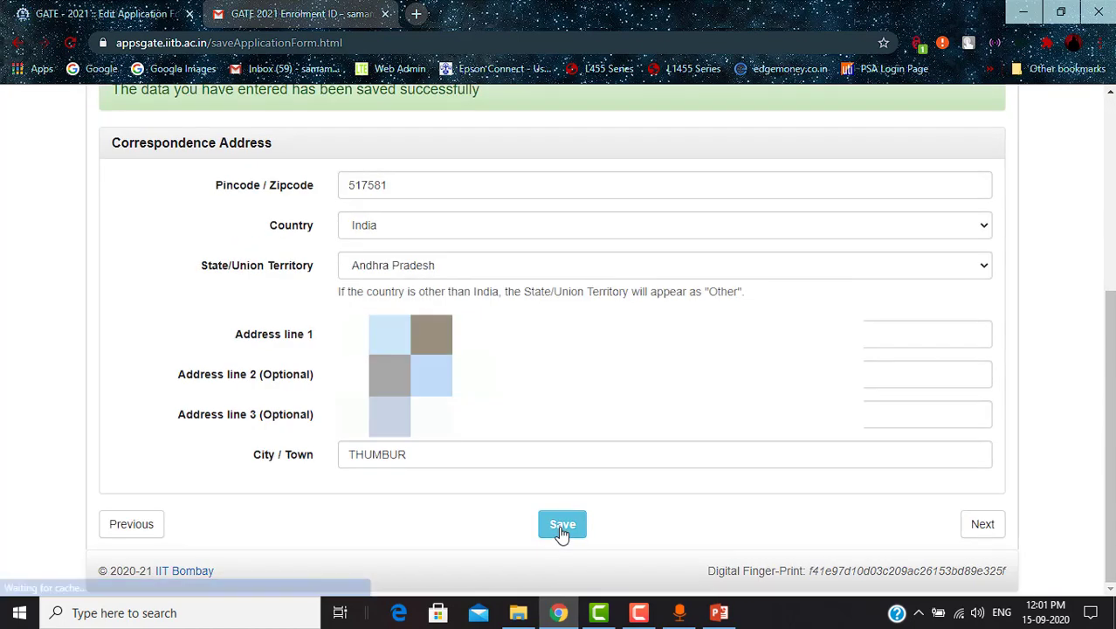
Step: Reach Qualifying Degree Details, enter college pincode 517583, and open a new browser tab
left_click(979, 535)
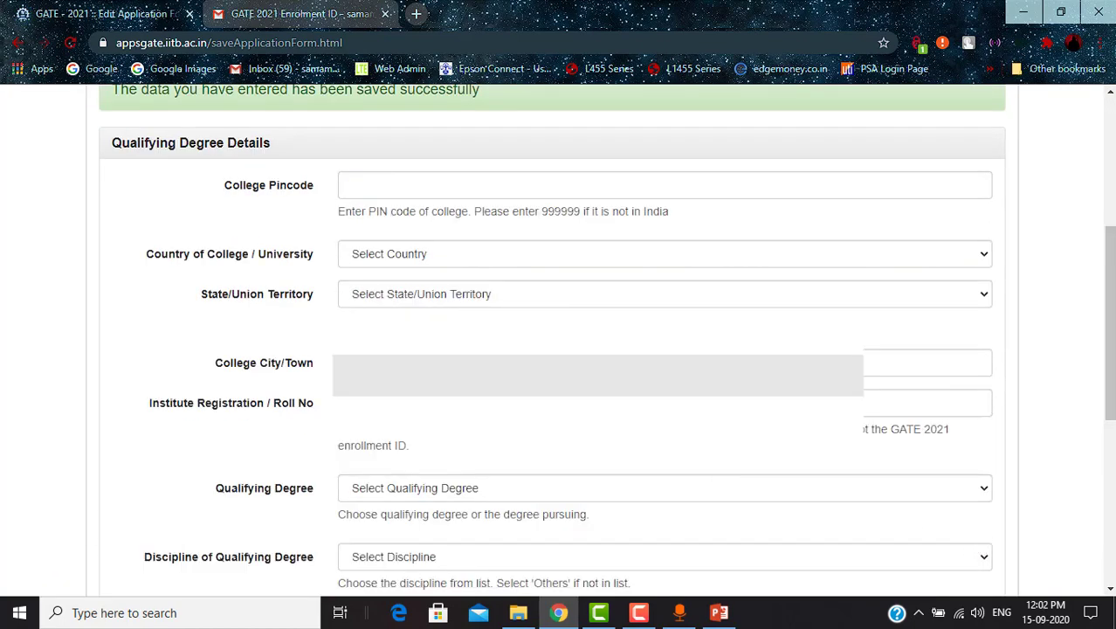
left_click(399, 182)
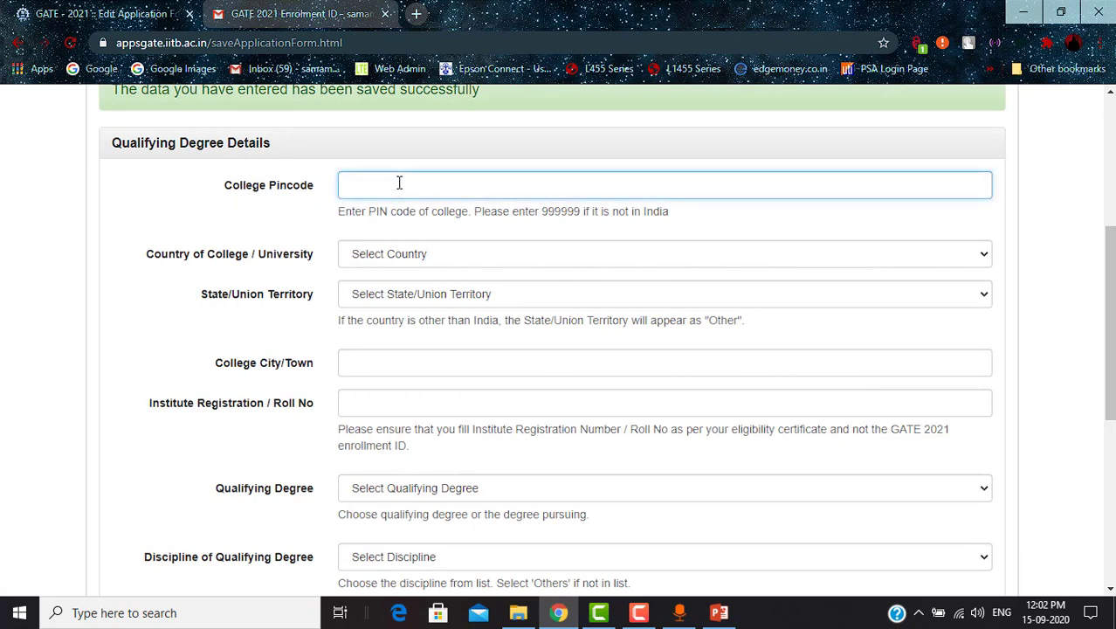
type("517581")
key("BackSpace")
type("3")
left_click(416, 13)
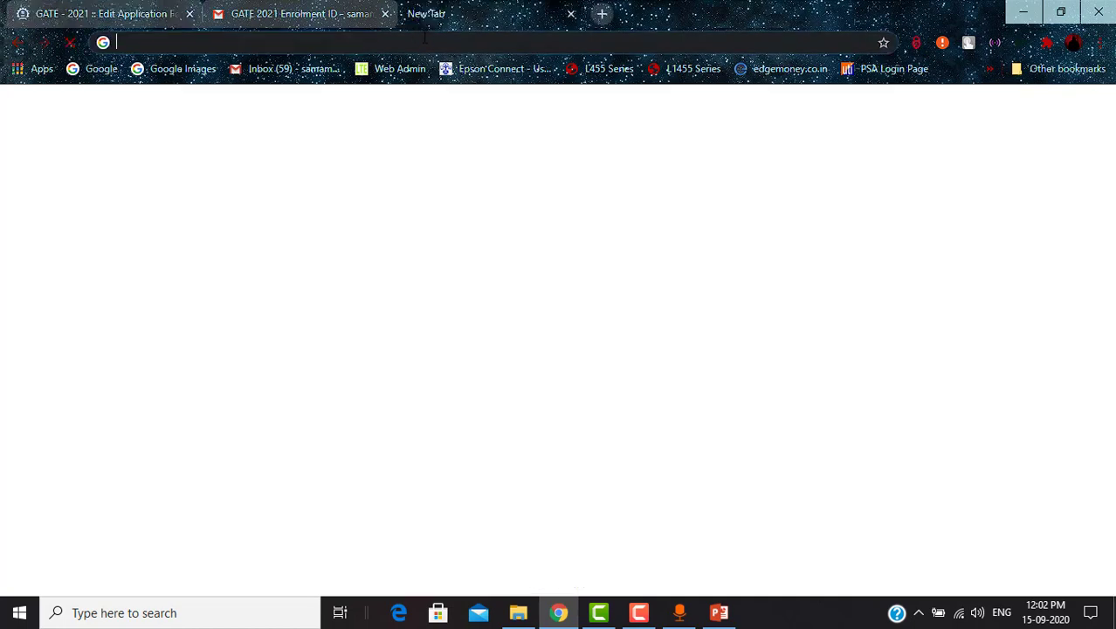
Step: Search Google for 'puttur pincode' to confirm 517583, then close it and return to the GATE form
left_click(426, 40)
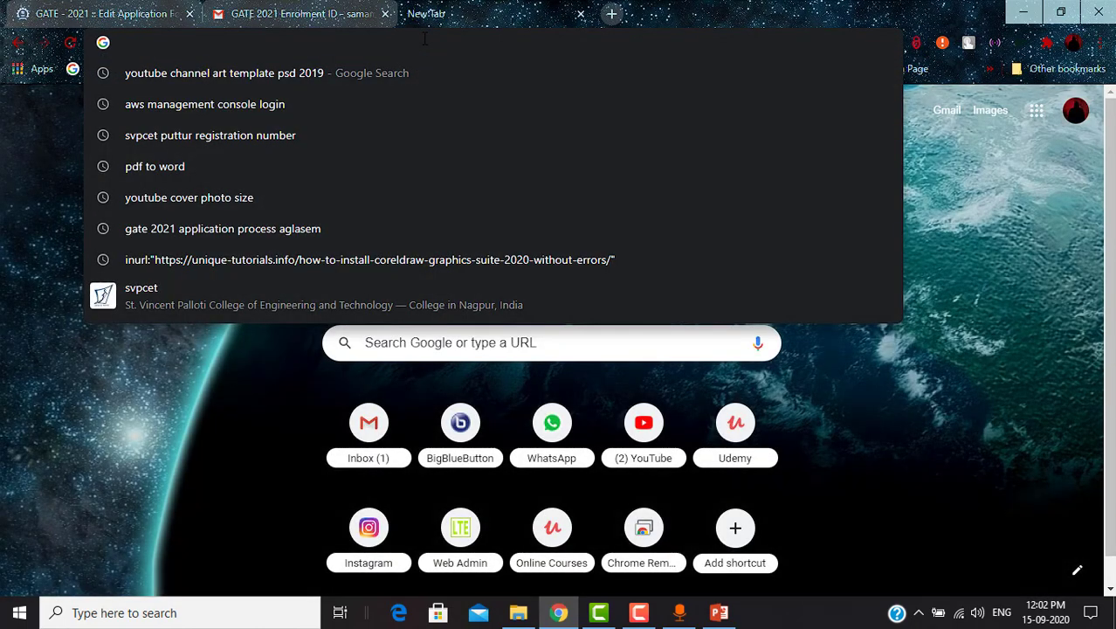
type("PUTTUR")
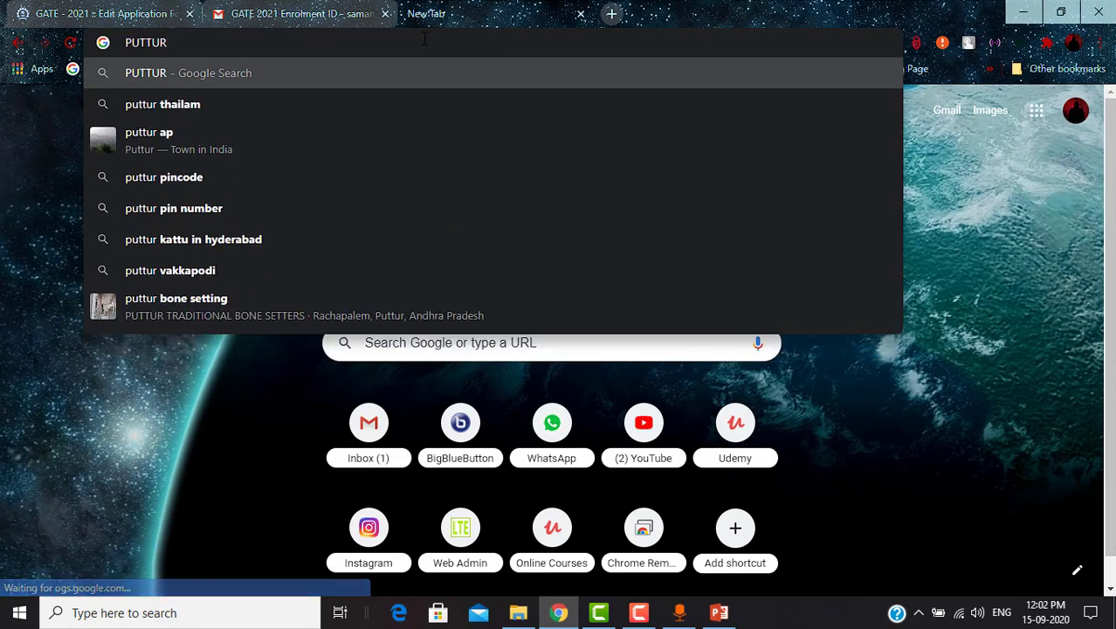
key("Down")
key("Down")
key("Down")
key("Return")
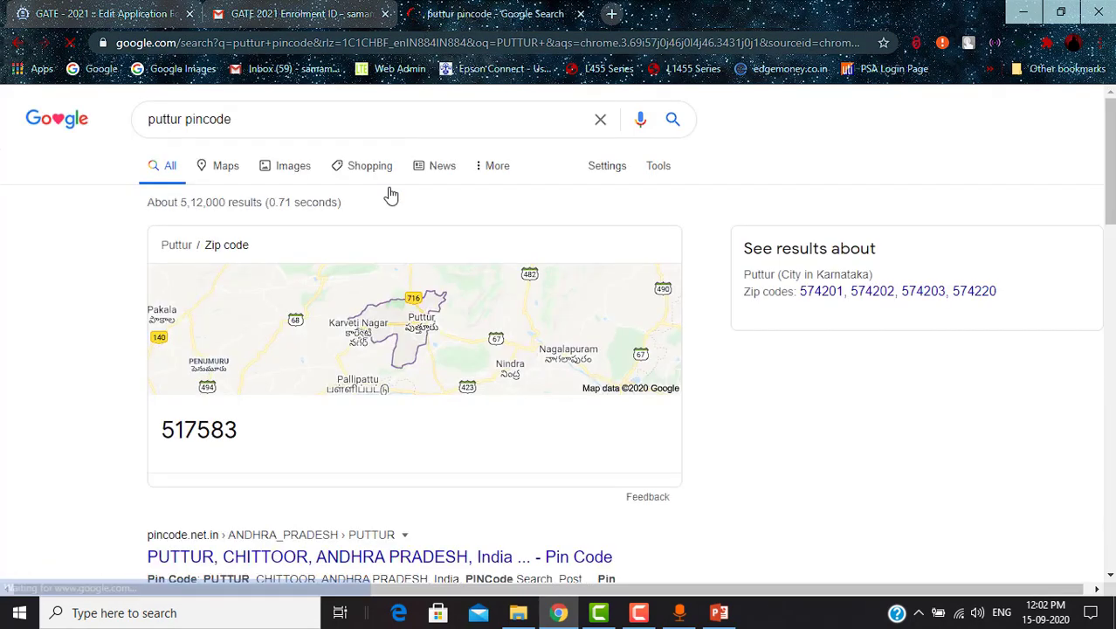
left_click(580, 14)
left_click(170, 7)
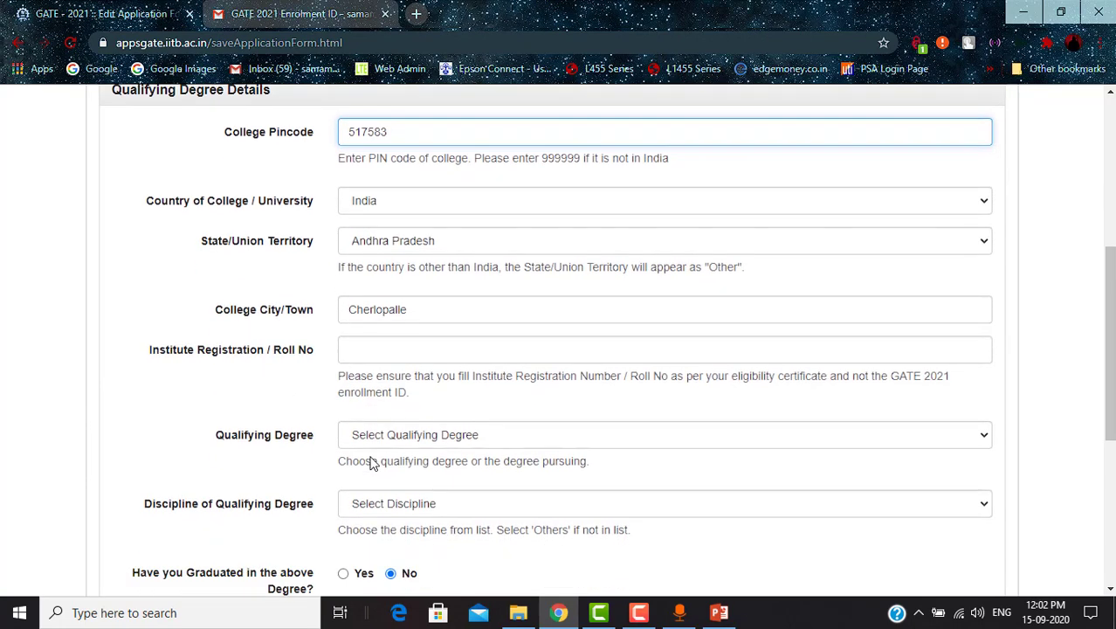
Step: Enter the institute roll number, choose B.Tech as the degree and 2021 as the year
scroll(360, 463, "down", 2)
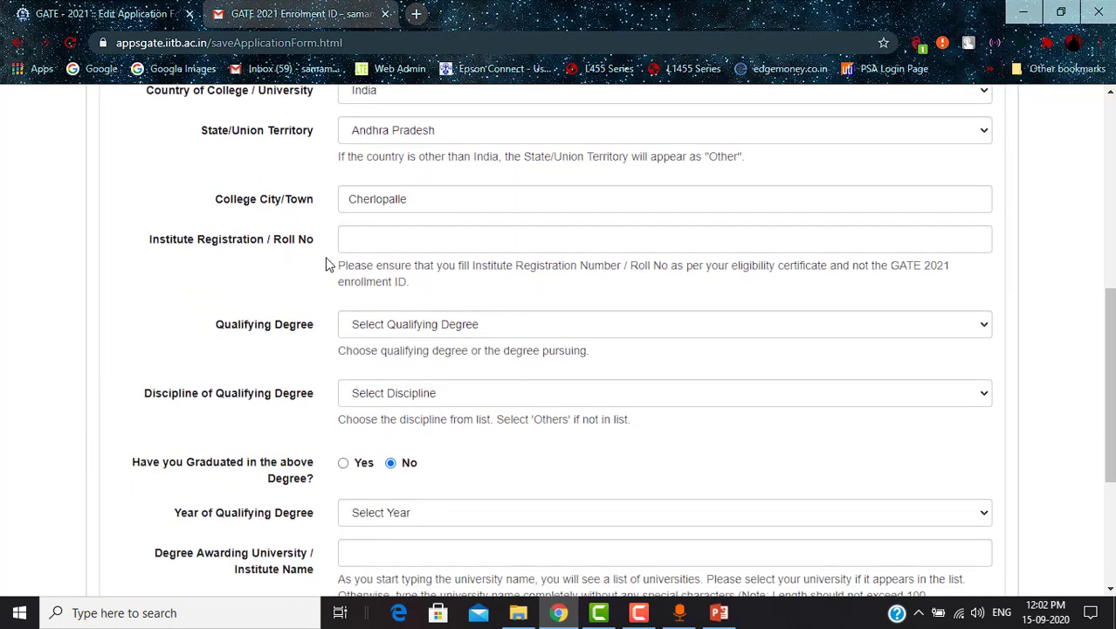
left_click(415, 241)
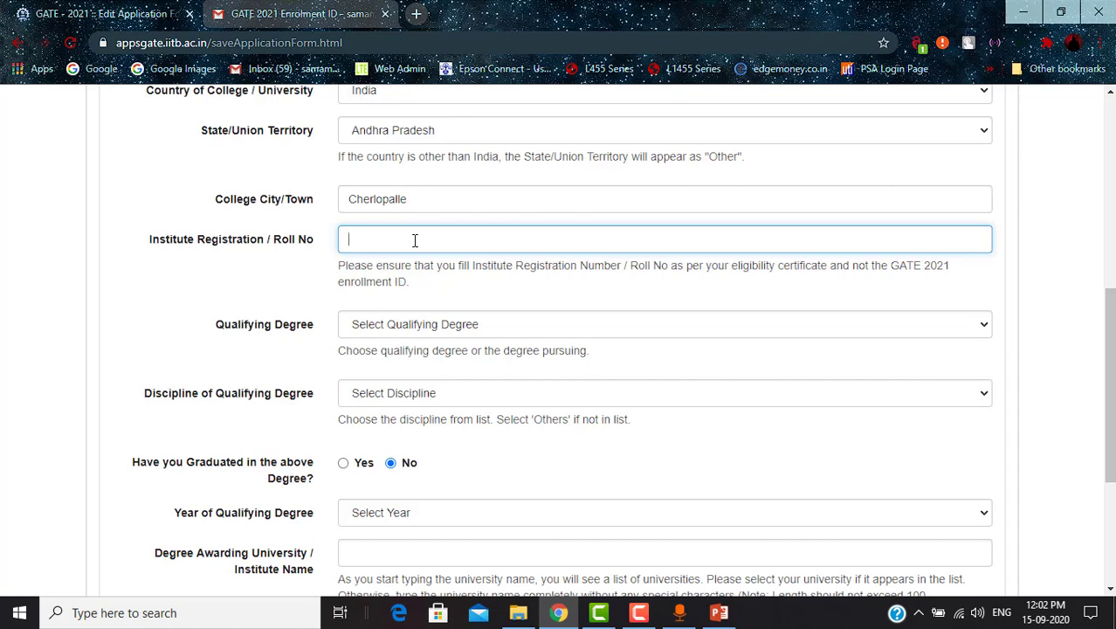
left_click(415, 331)
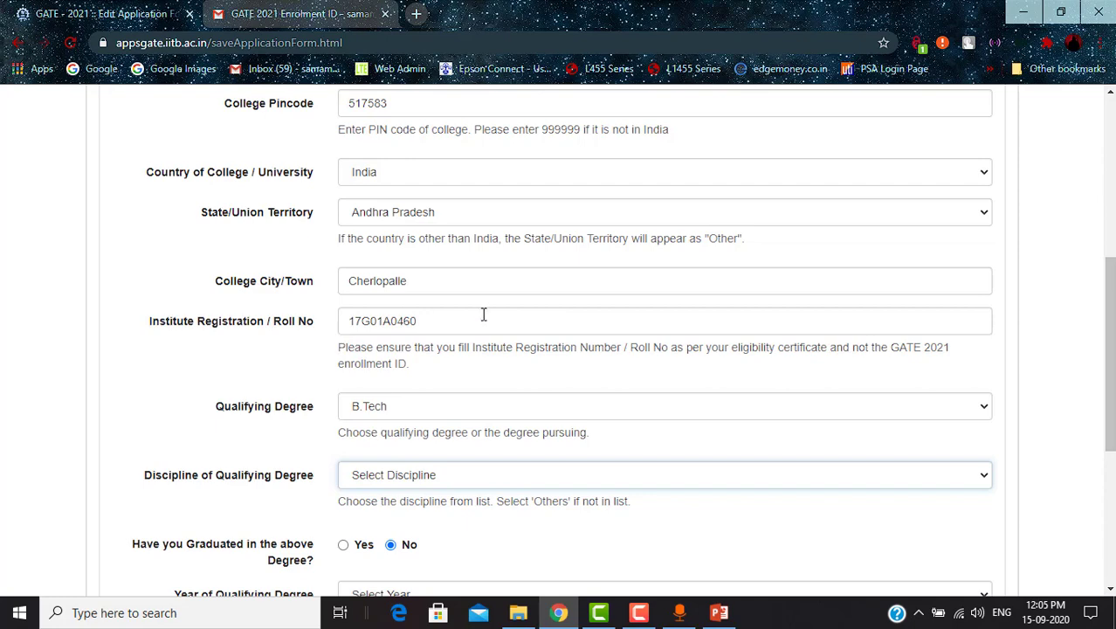
scroll(483, 314, "down", 5)
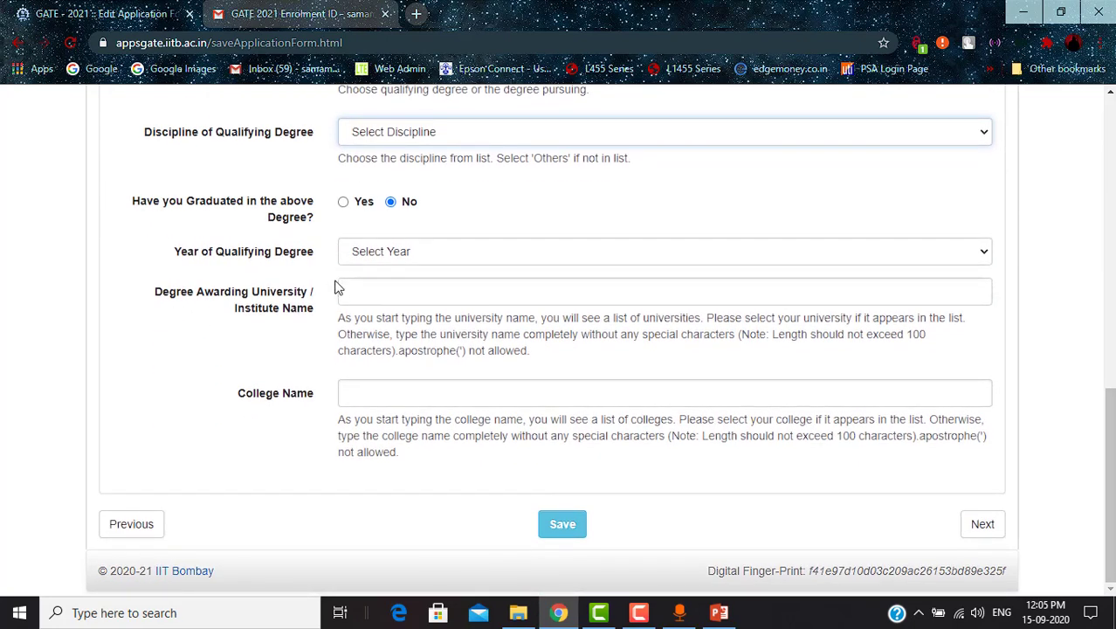
left_click(453, 259)
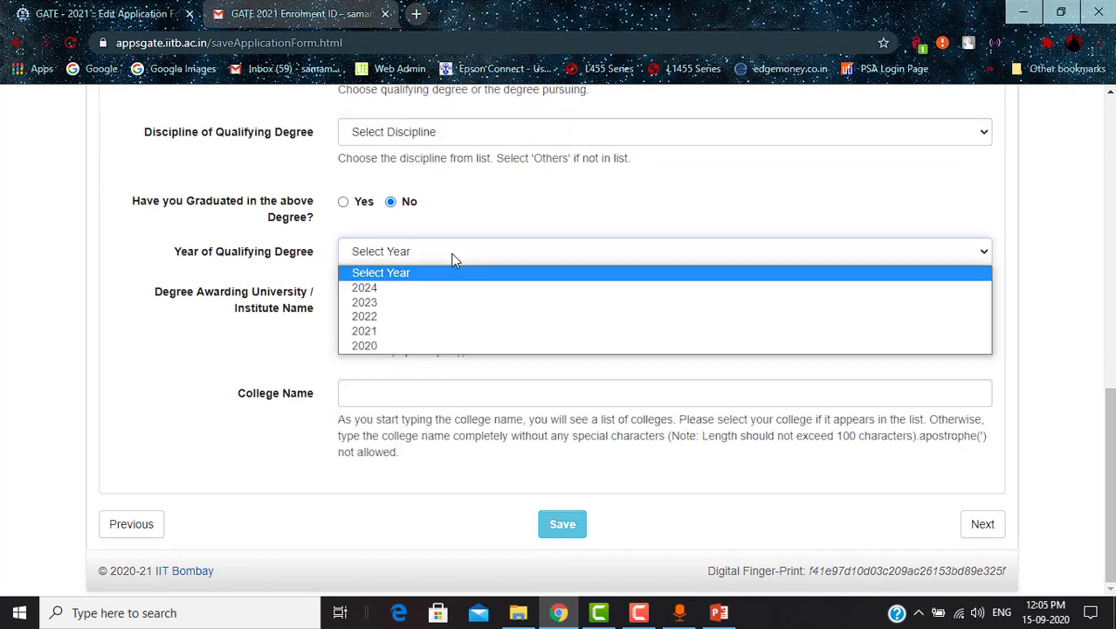
left_click(426, 329)
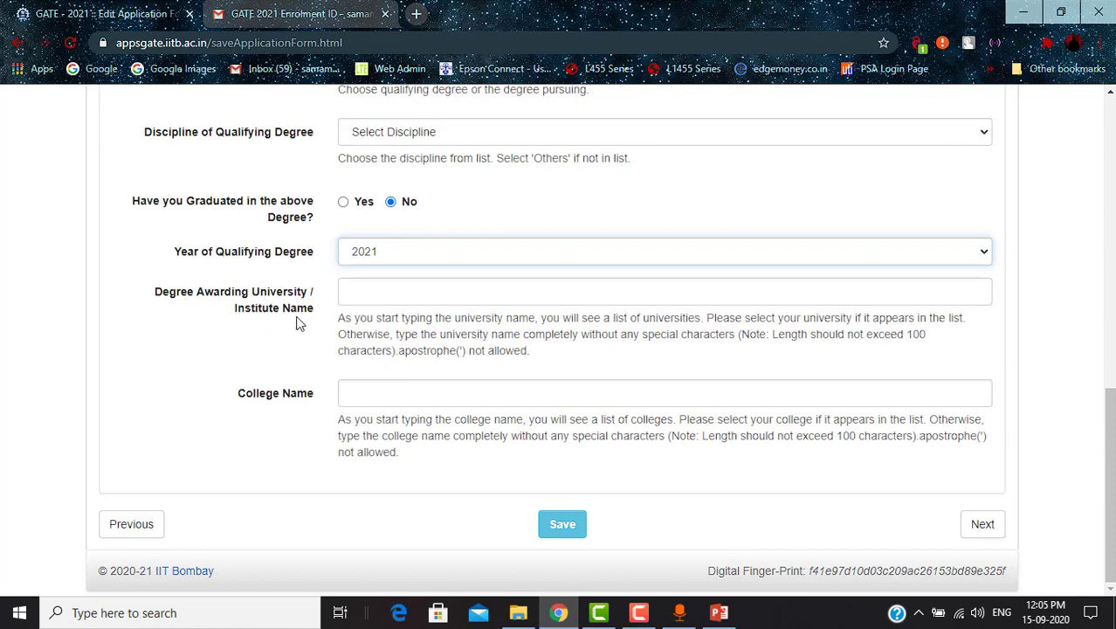
Step: Set the university to Jawaharlal Nehru Technological University, Anantapur
left_click(376, 290)
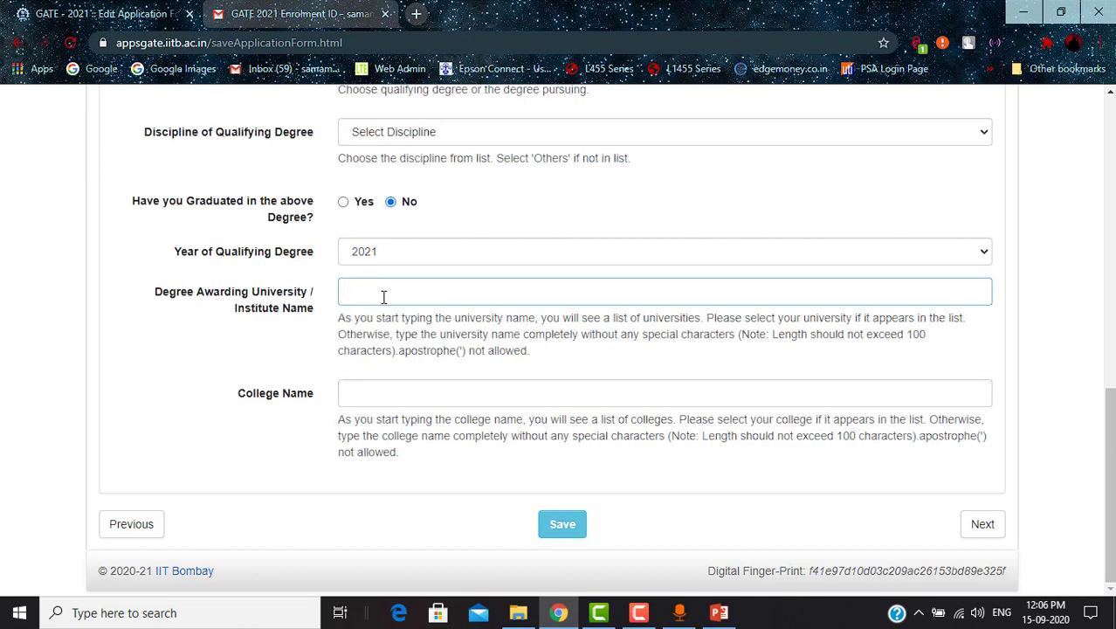
type("JN")
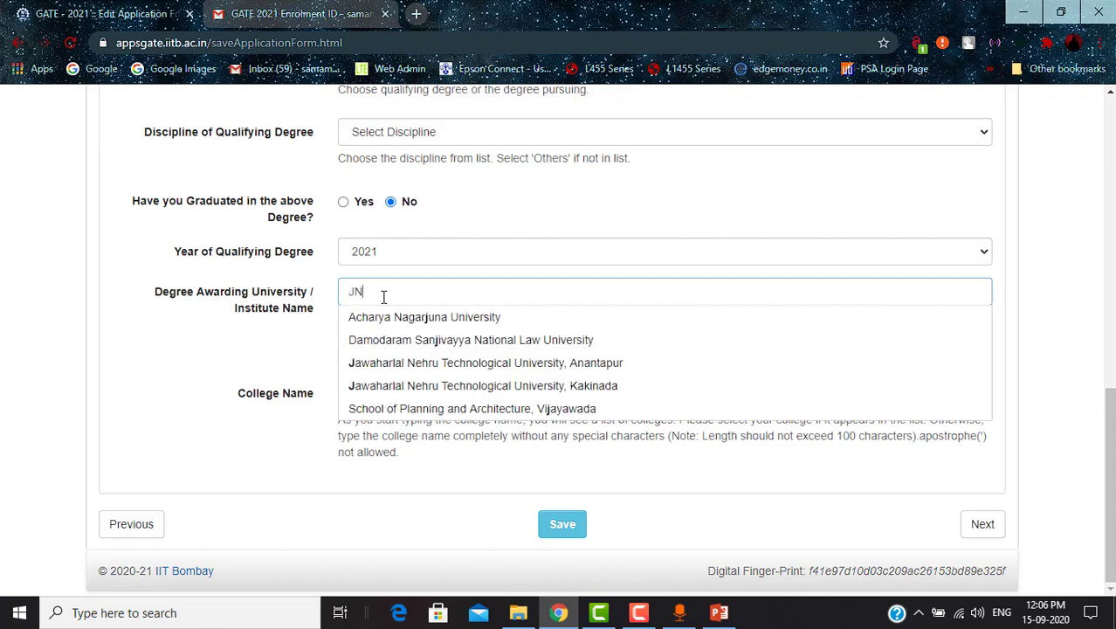
key("BackSpace")
type("A")
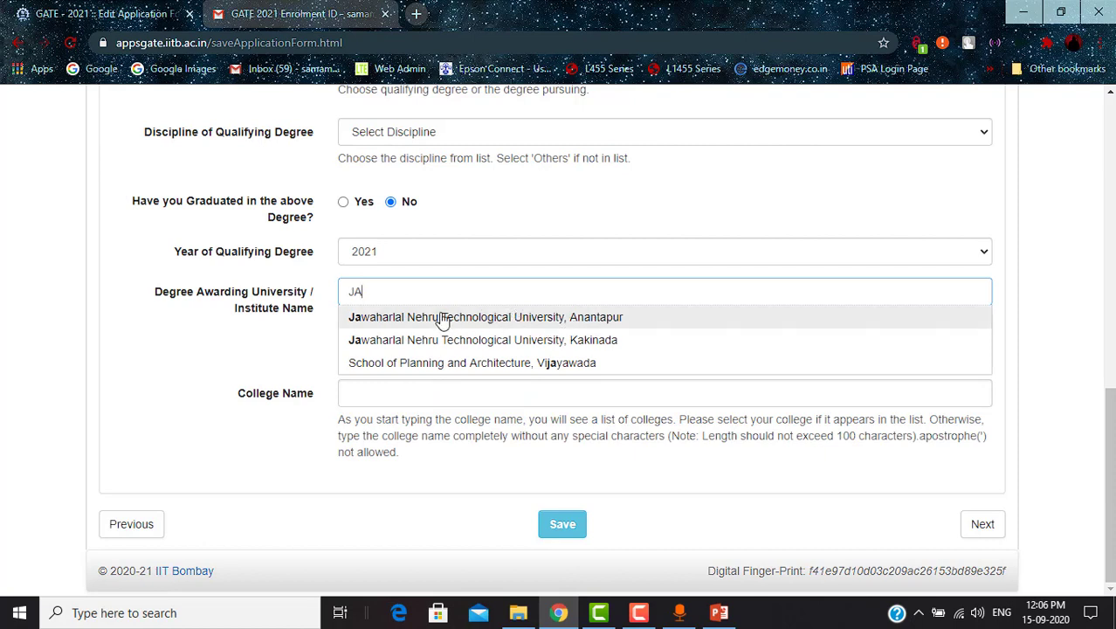
left_click(616, 320)
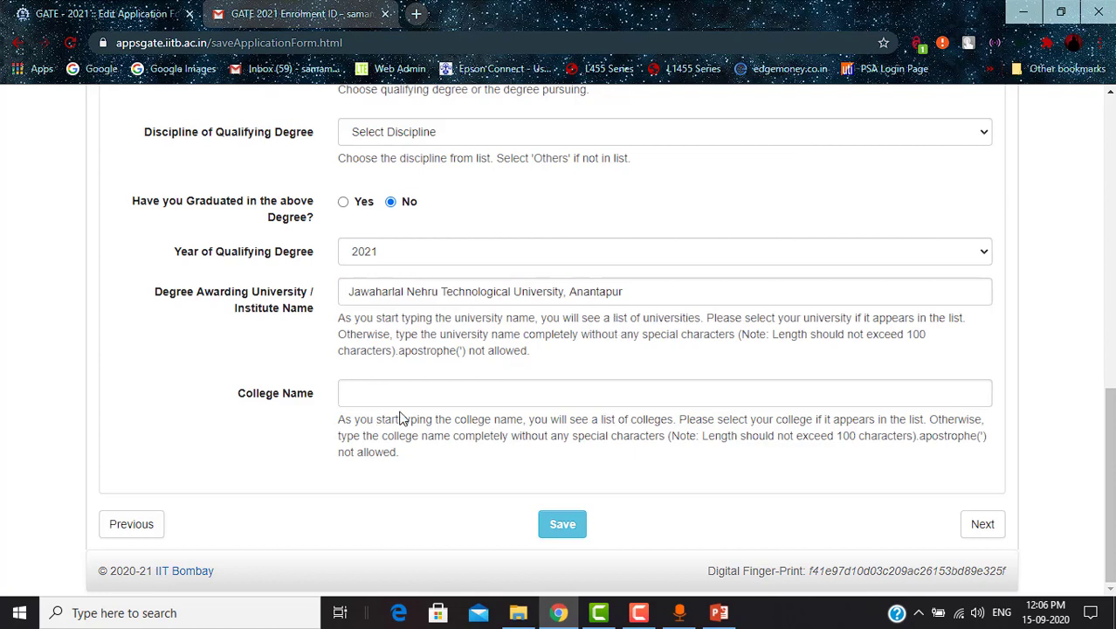
Step: Set the college to SRI VENKATESA PERUMAL COLLEGE OF ENGINEERING & TECHNOLOGY from the suggestions
left_click(444, 394)
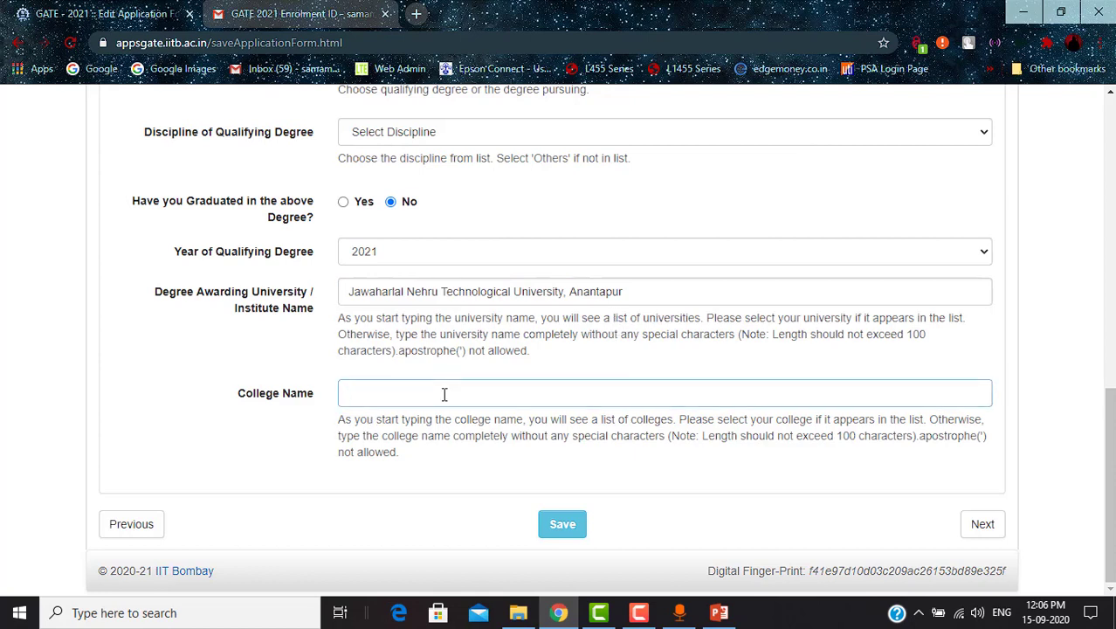
type("Sr")
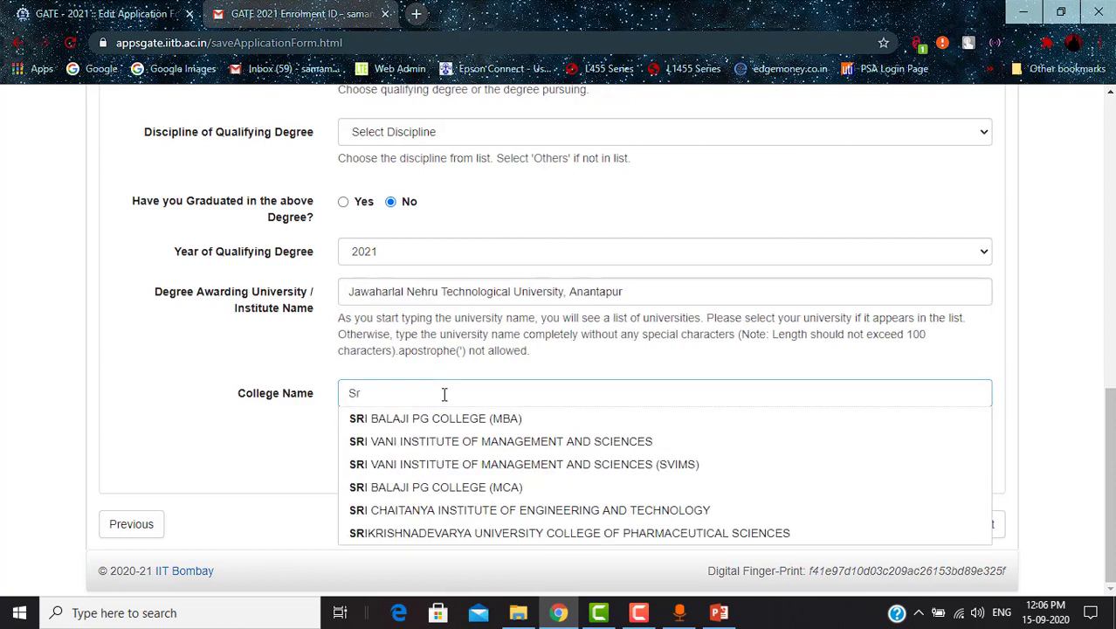
type("i v")
key("BackSpace")
key("BackSpace")
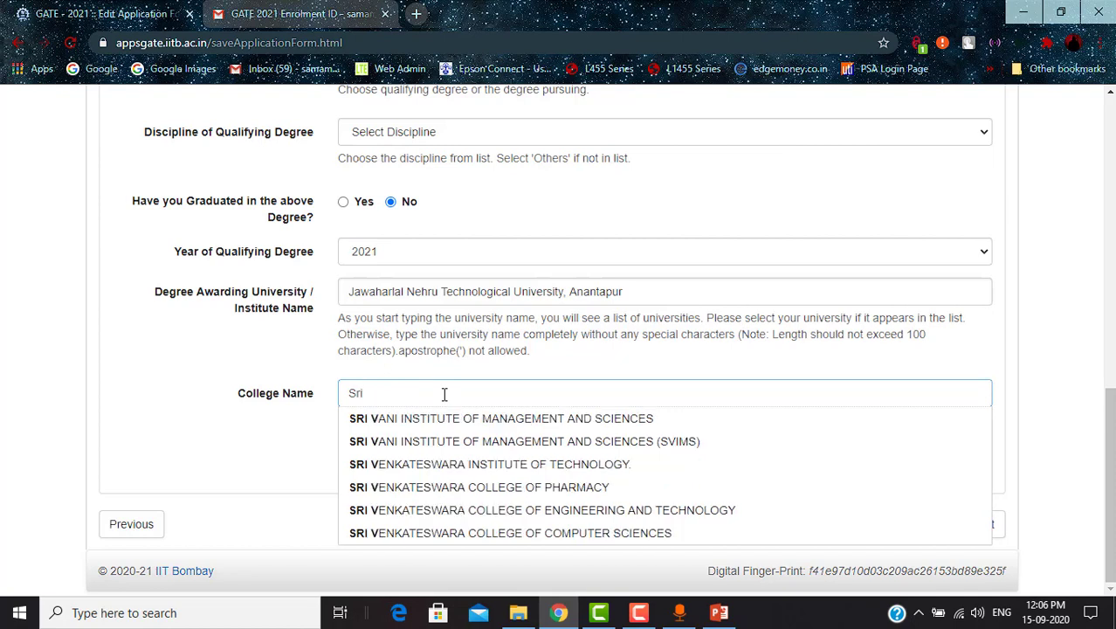
type("Ven")
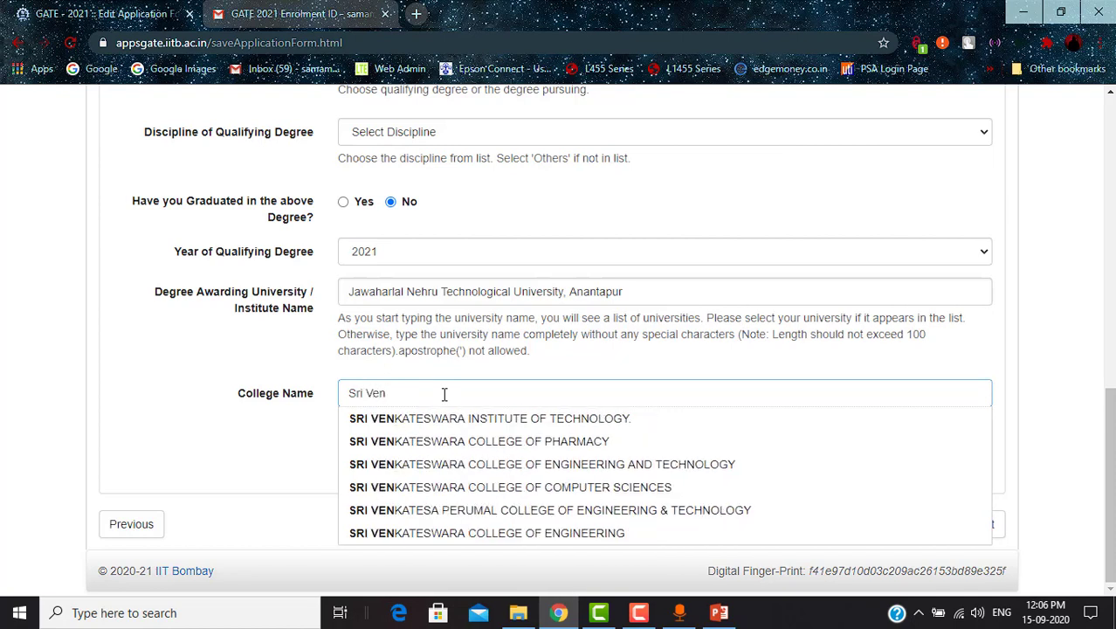
type("kate")
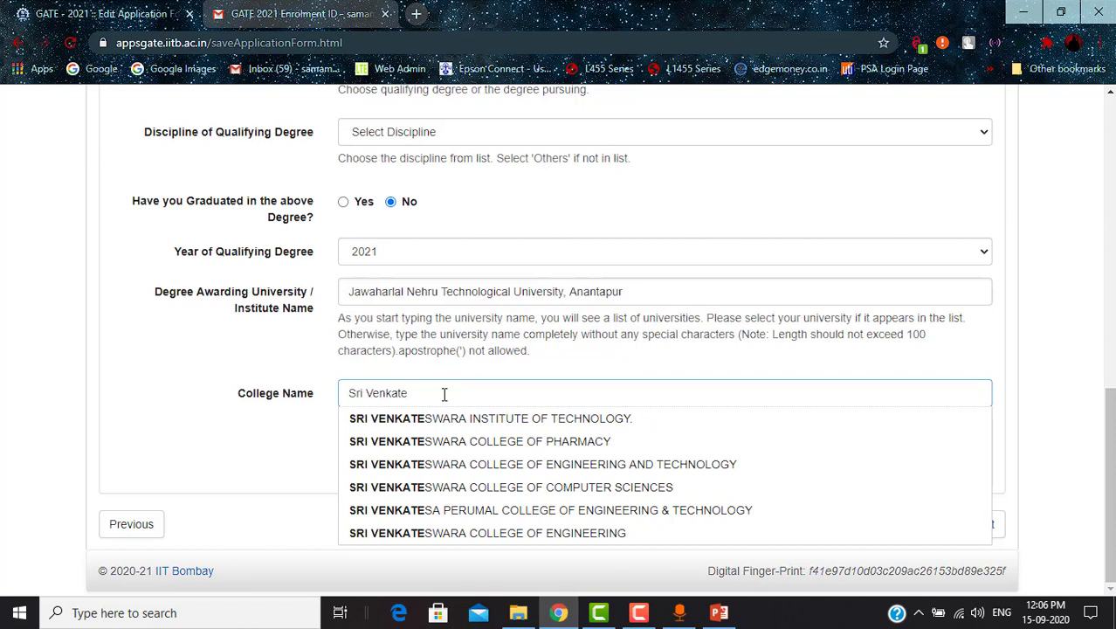
key("Down")
key("Down")
key("Down")
key("Down")
key("Down")
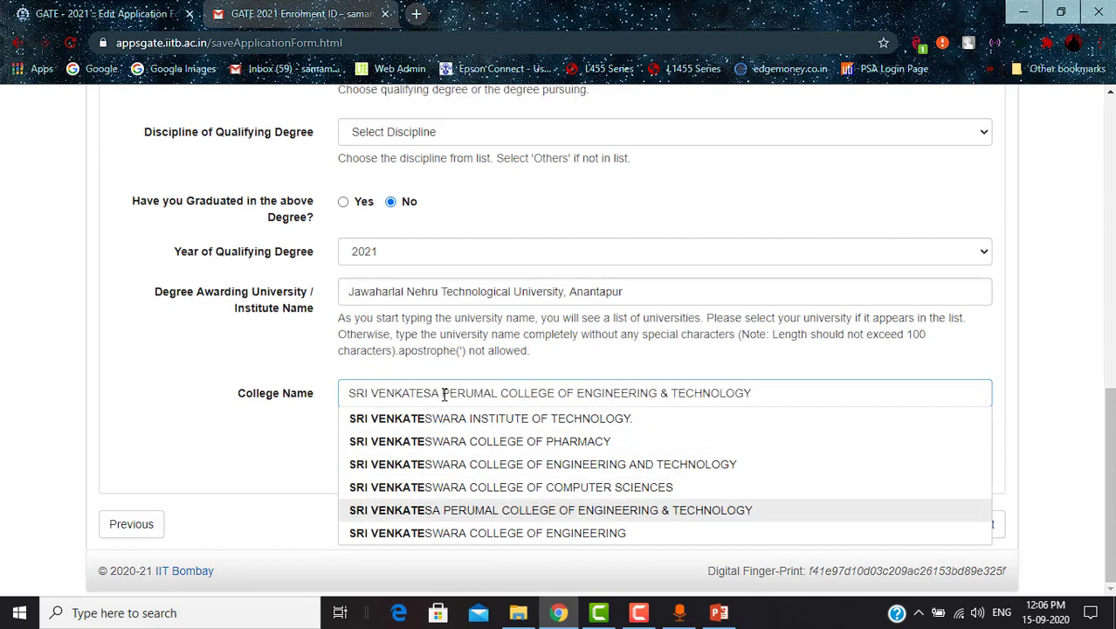
key("Return")
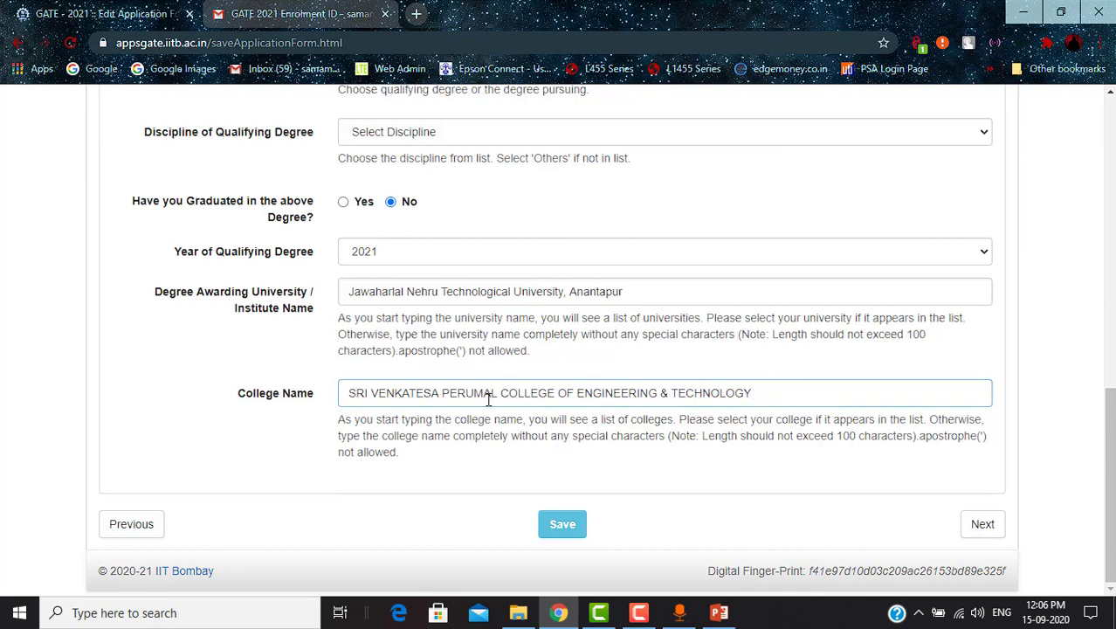
scroll(494, 401, "up", 1)
scroll(494, 400, "down", 1)
Step: Set the discipline to Electronics & Communication, correcting an initial Electronics & Telecommunication pick
scroll(488, 399, "up", 3)
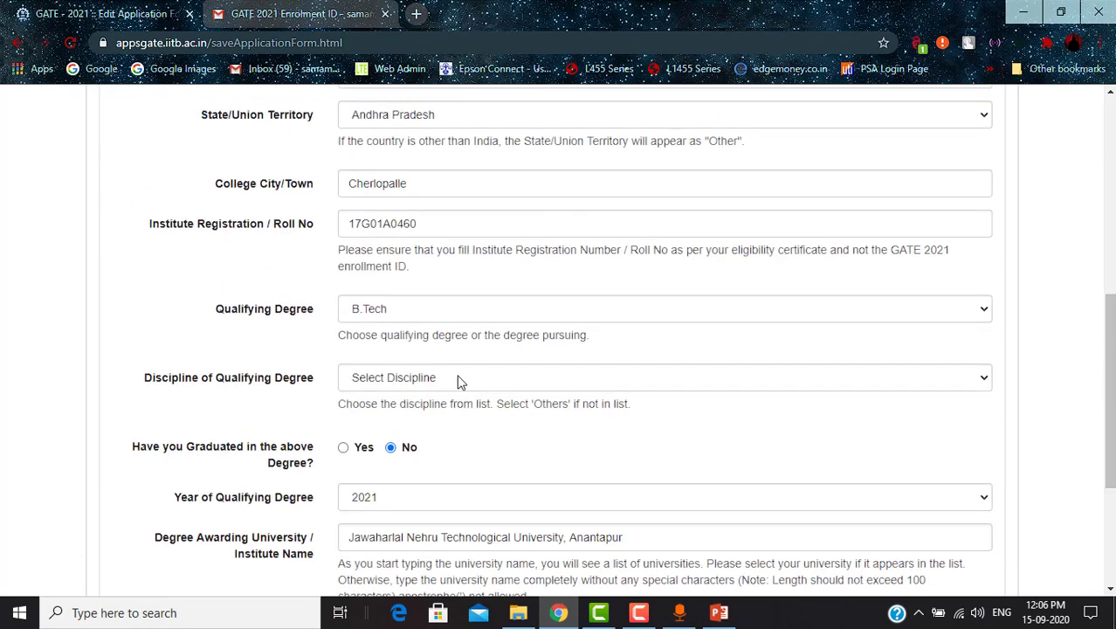
left_click(460, 382)
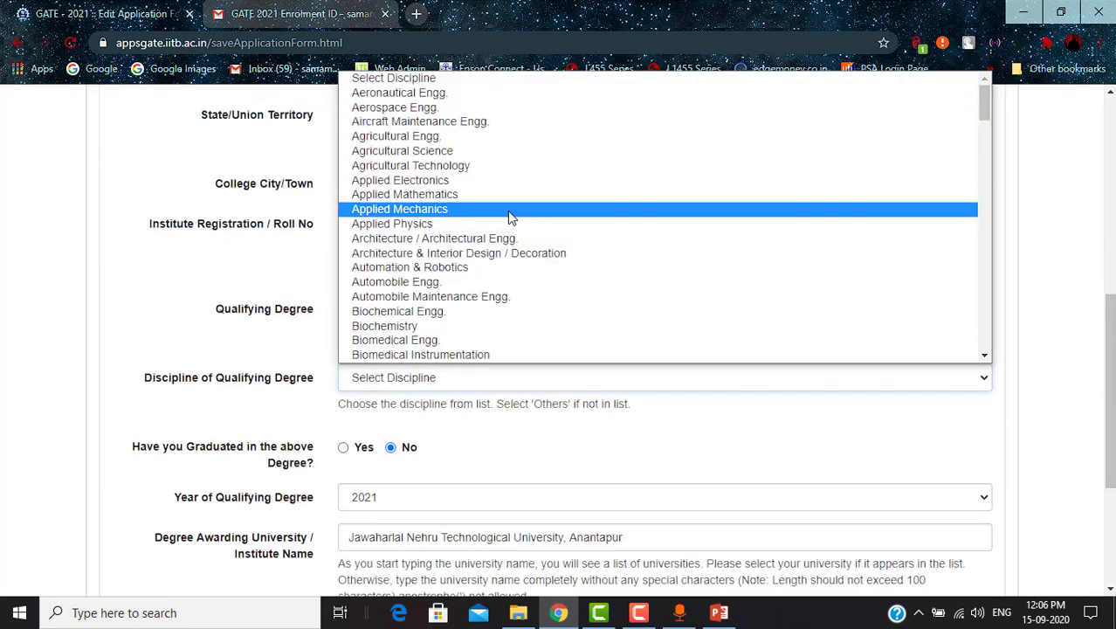
scroll(511, 263, "down", 5)
scroll(511, 281, "up", 3)
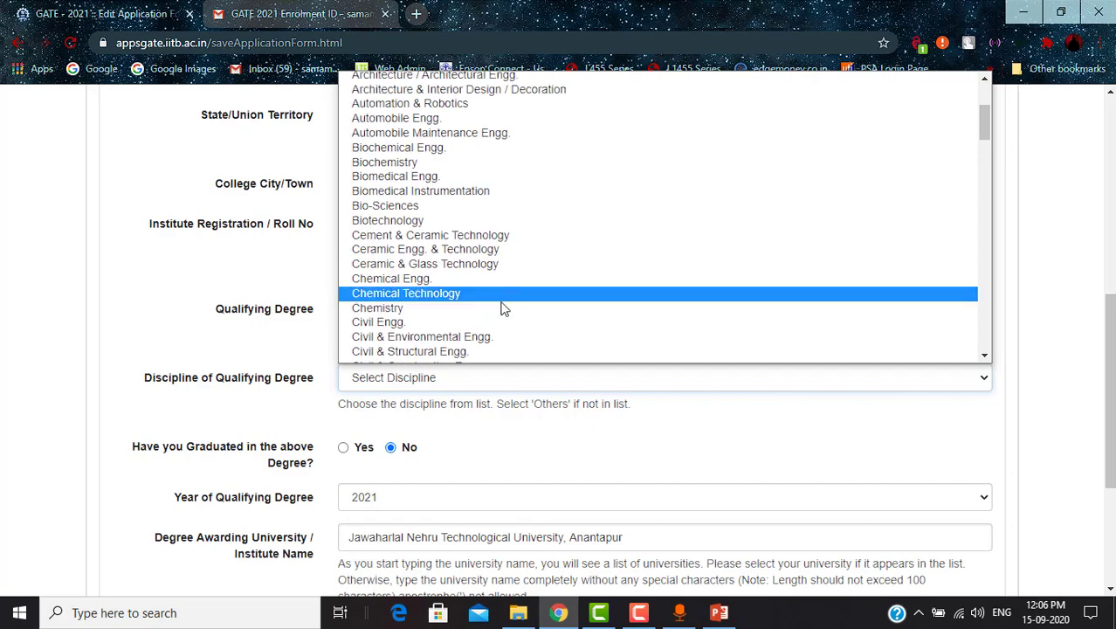
scroll(491, 316, "down", 2)
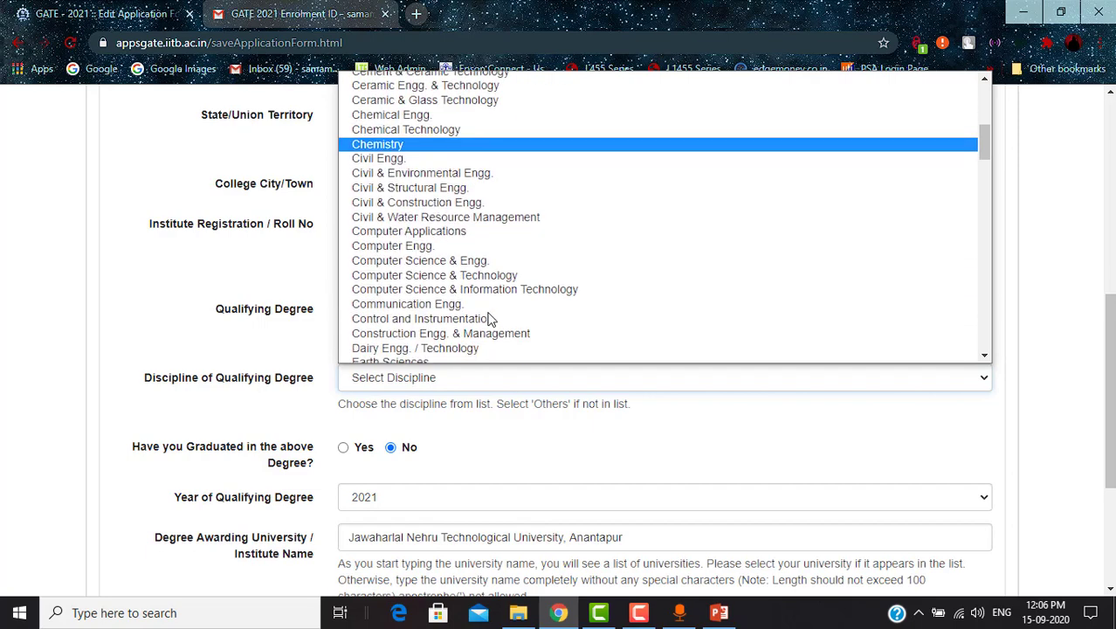
scroll(491, 318, "down", 2)
scroll(490, 318, "up", 2)
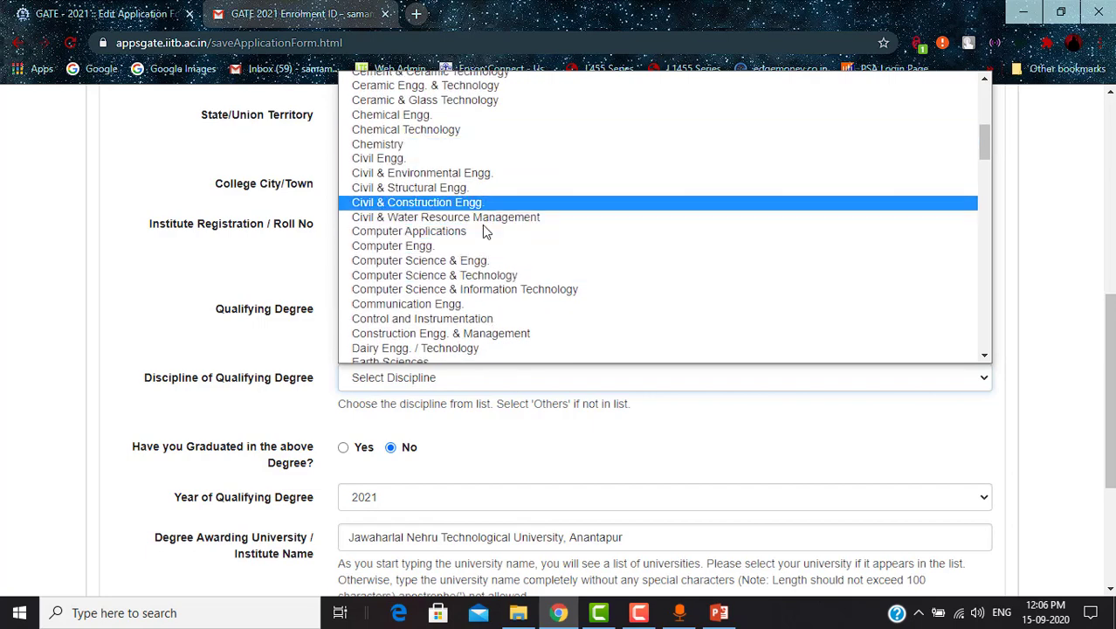
scroll(472, 301, "down", 2)
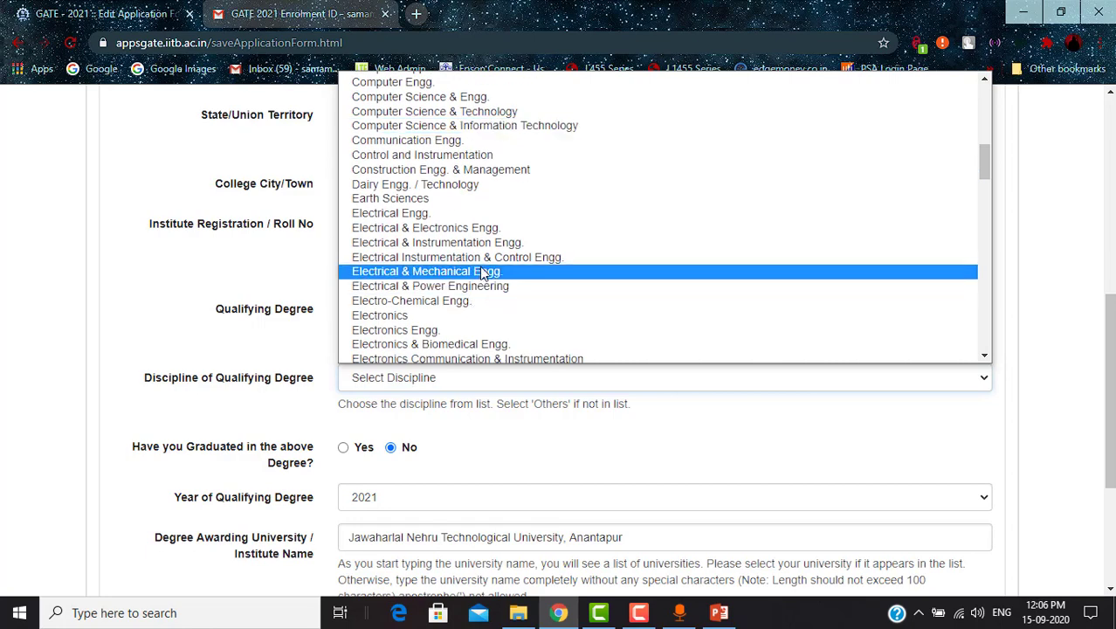
scroll(490, 321, "down", 2)
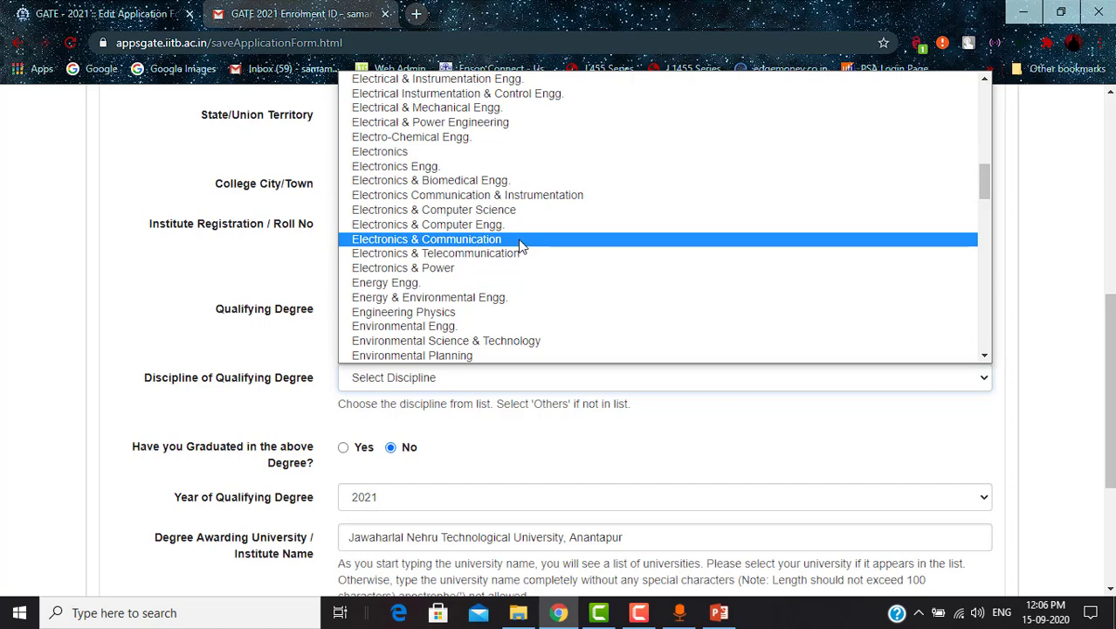
scroll(521, 247, "down", 2)
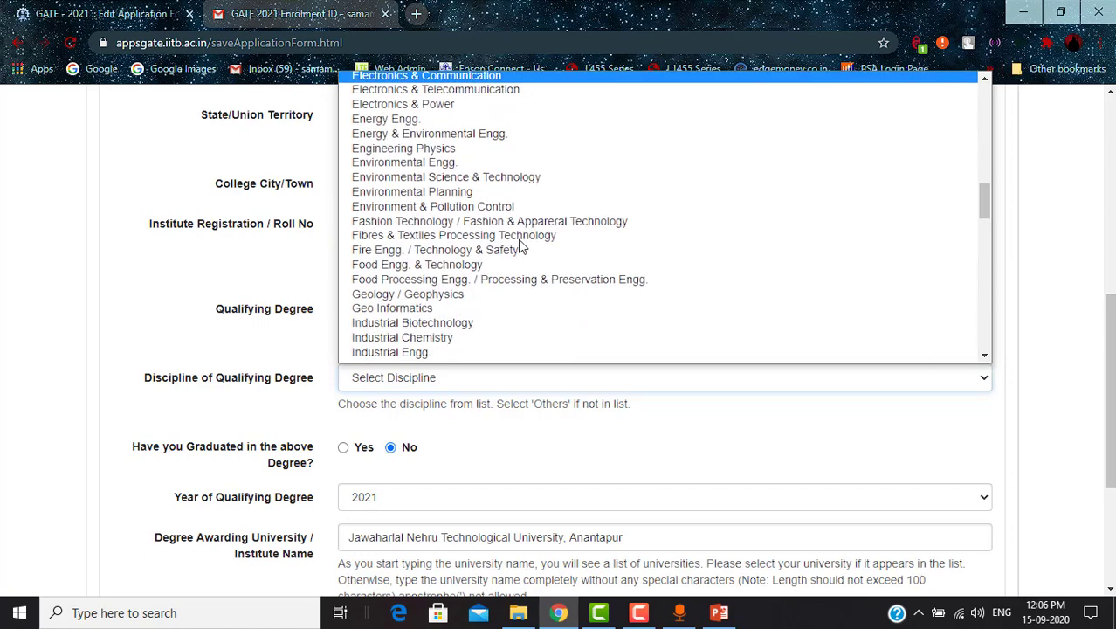
scroll(521, 247, "up", 2)
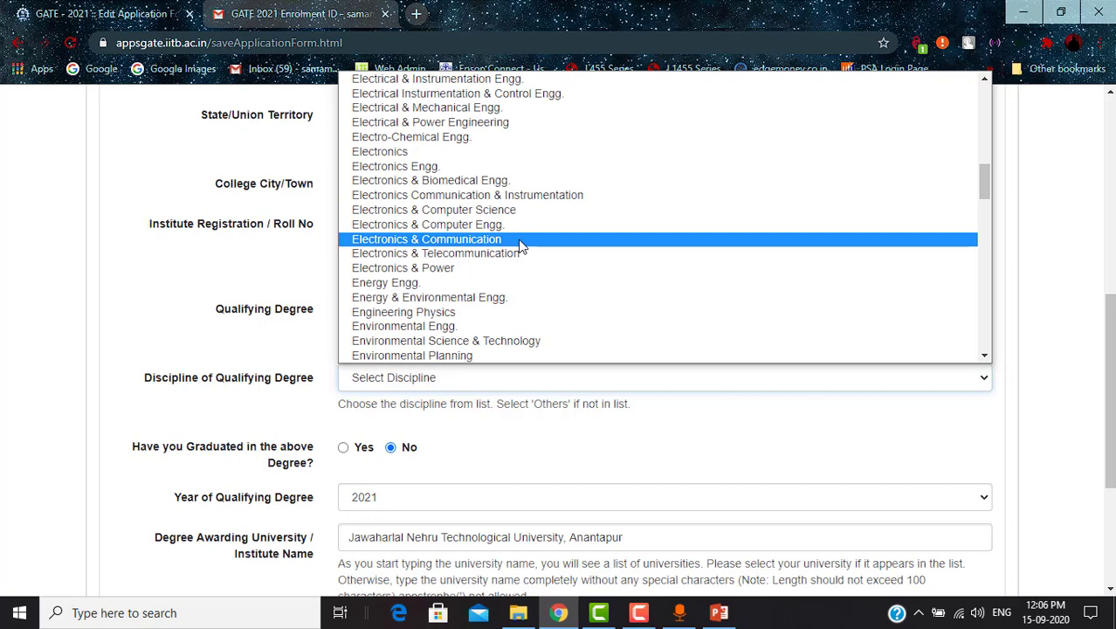
left_click(520, 249)
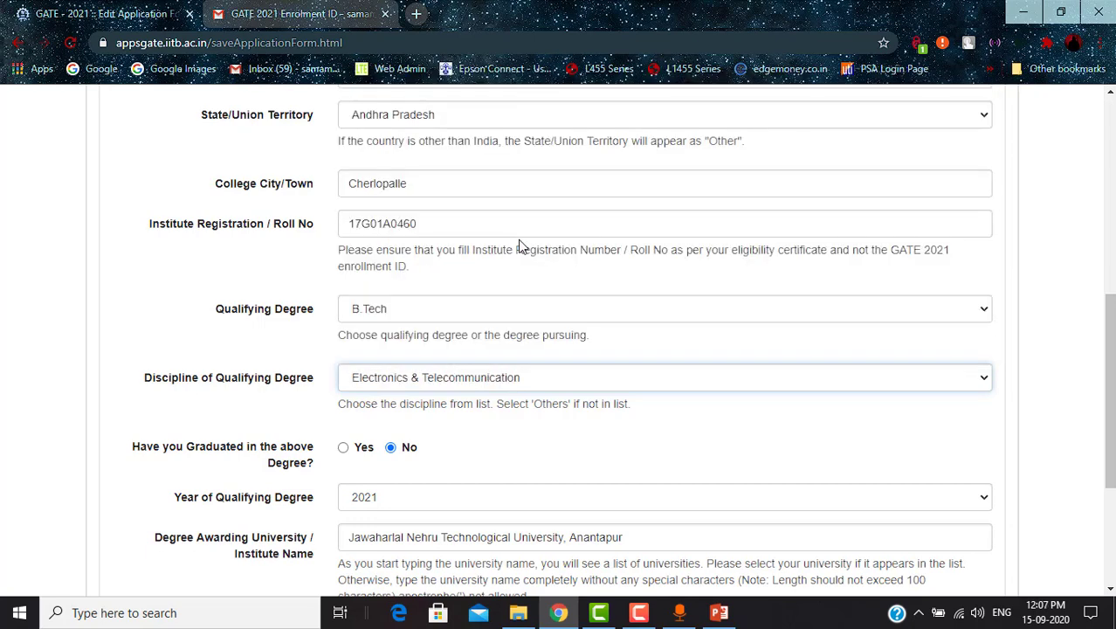
left_click(552, 385)
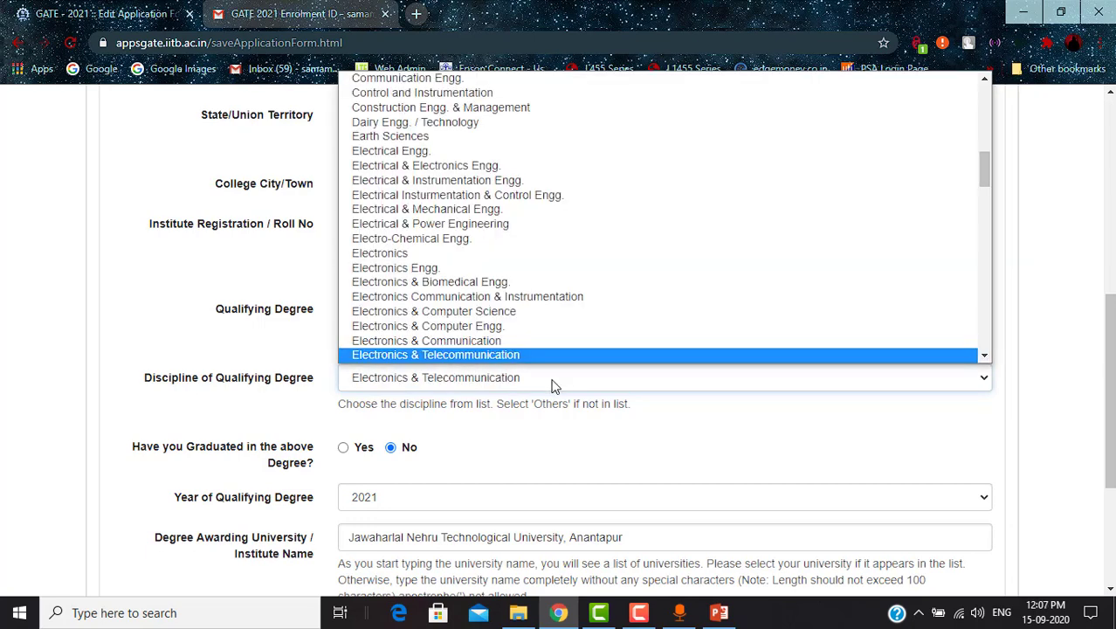
key("Up")
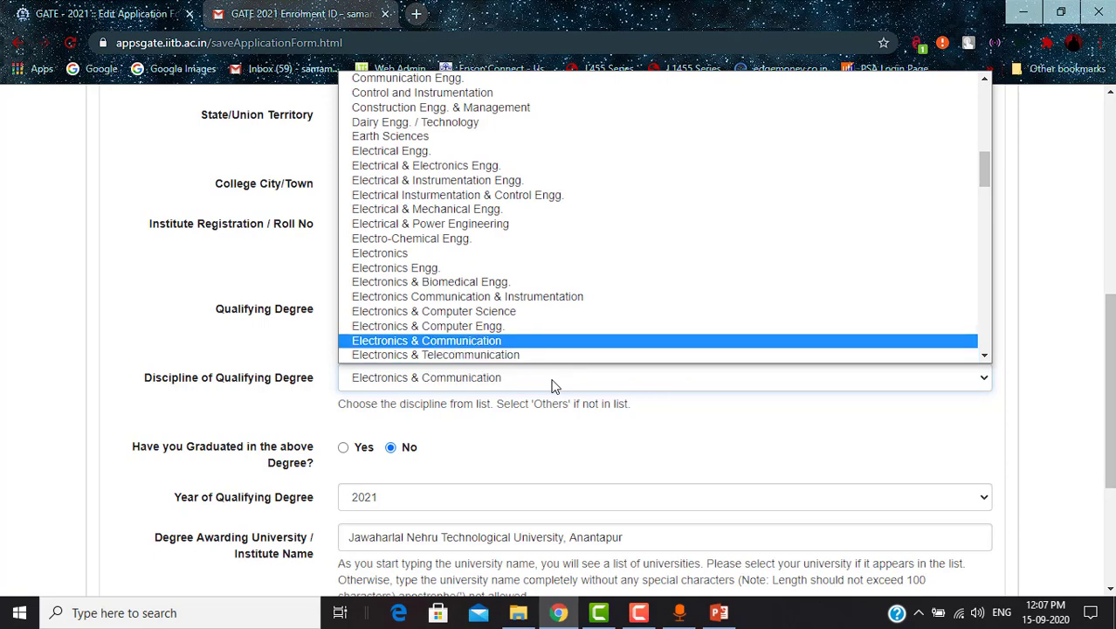
key("Return")
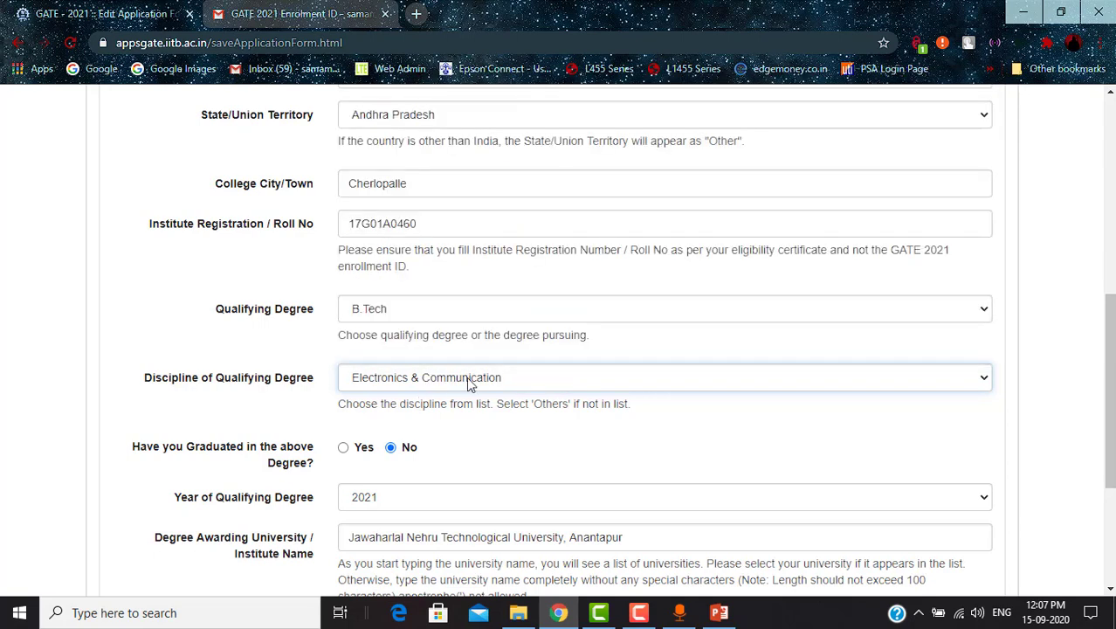
Step: Review the Exam Details step, then return to Qualifying Degree Details
scroll(519, 390, "up", 7)
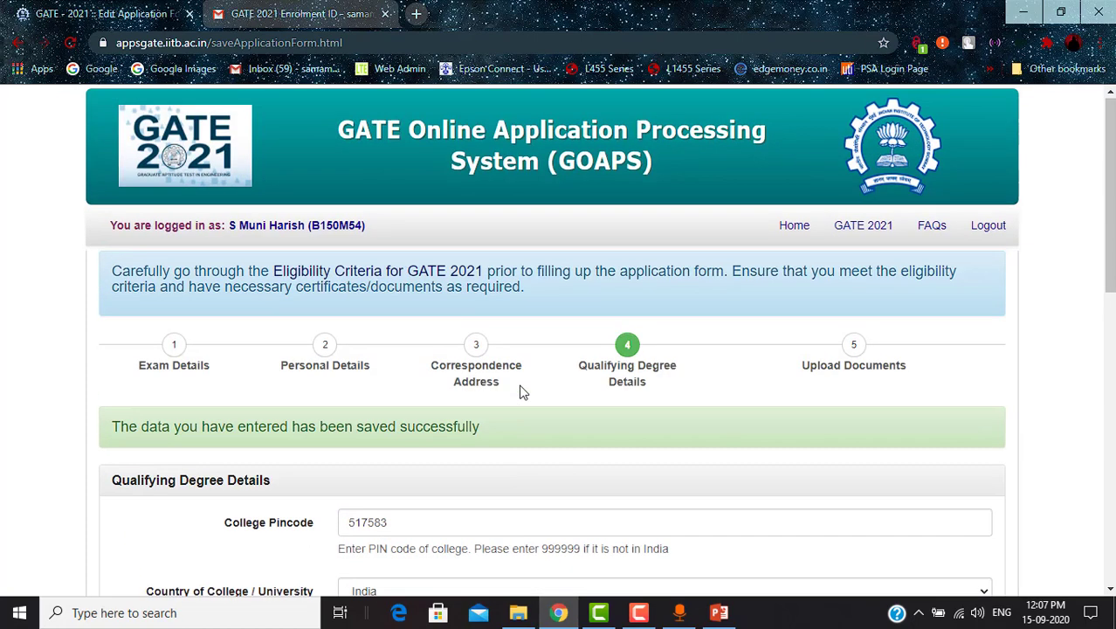
left_click(173, 344)
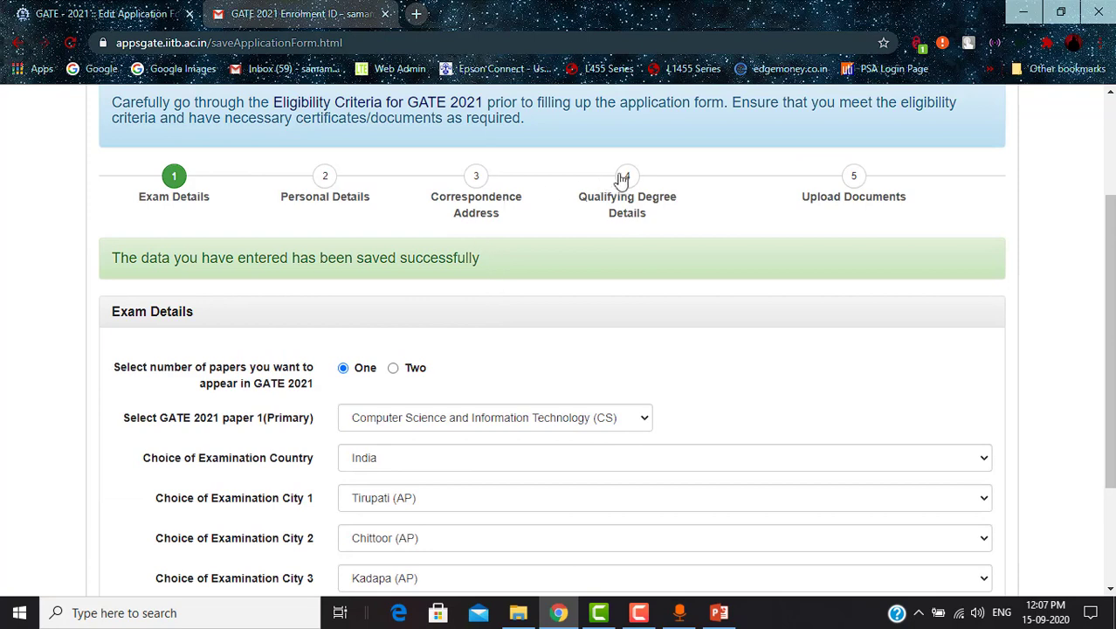
left_click(620, 201)
Step: Save the qualifying degree details and continue to the Upload Documents step
scroll(560, 315, "down", 5)
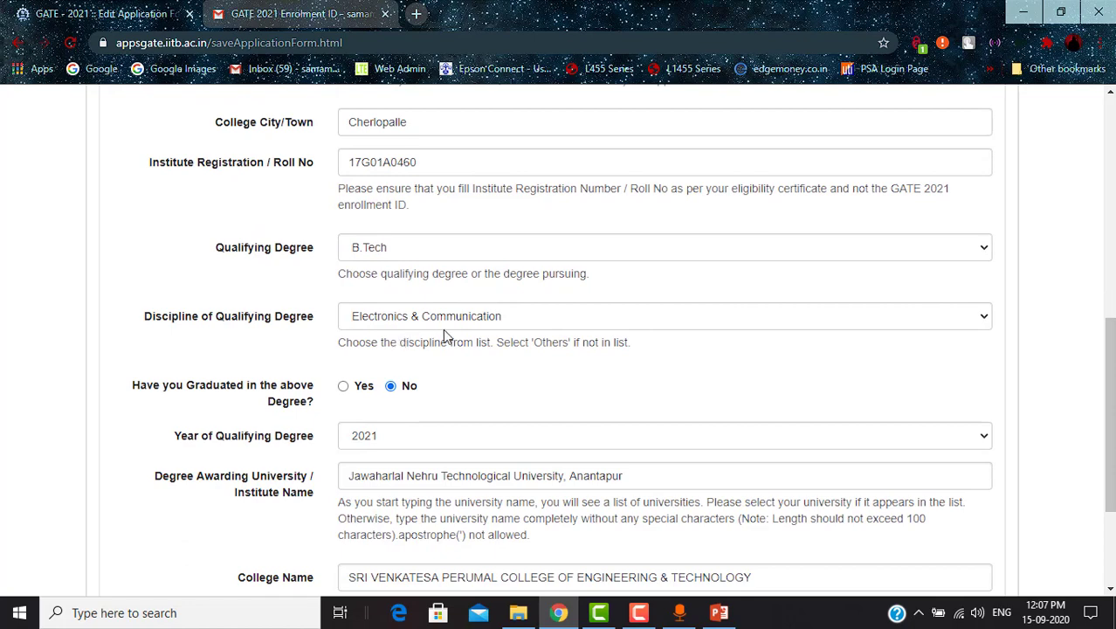
scroll(518, 329, "down", 1)
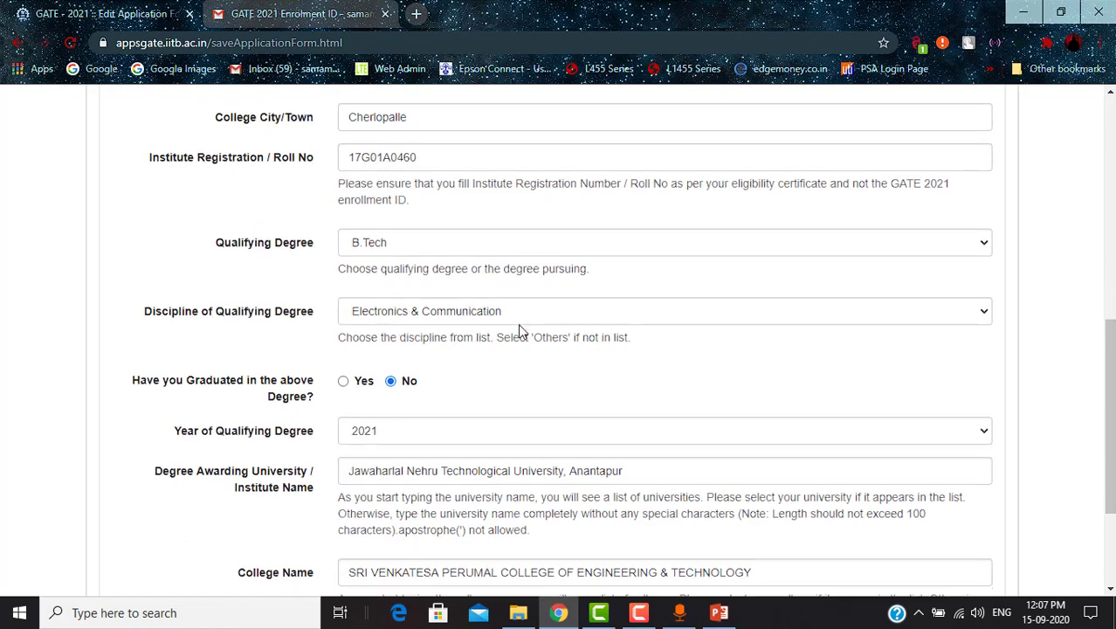
scroll(518, 330, "down", 3)
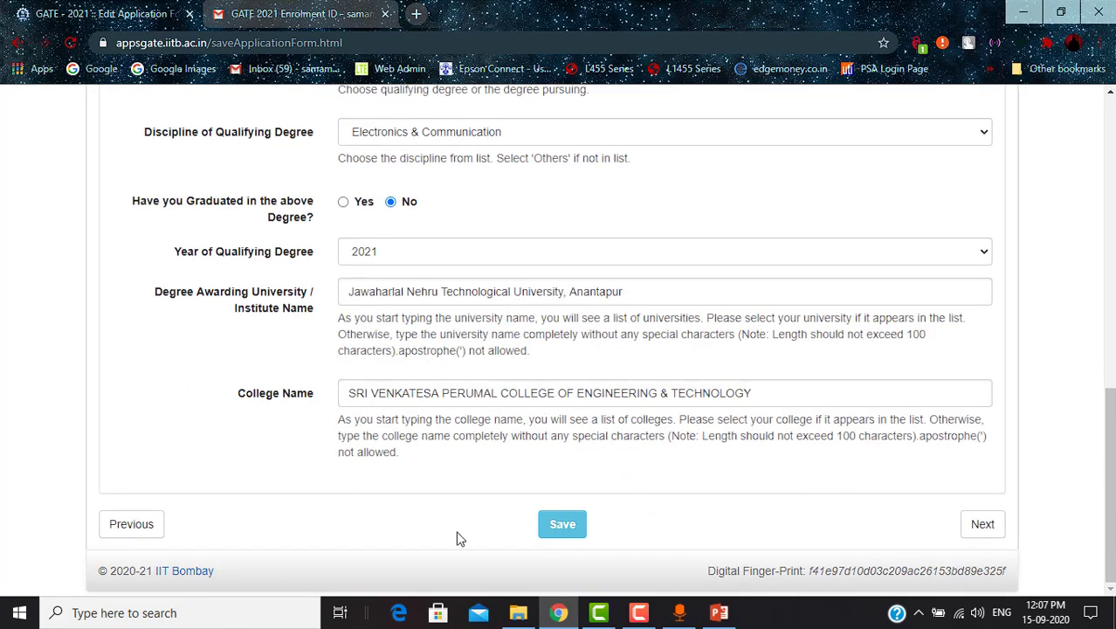
scroll(443, 387, "down", 7)
left_click(563, 524)
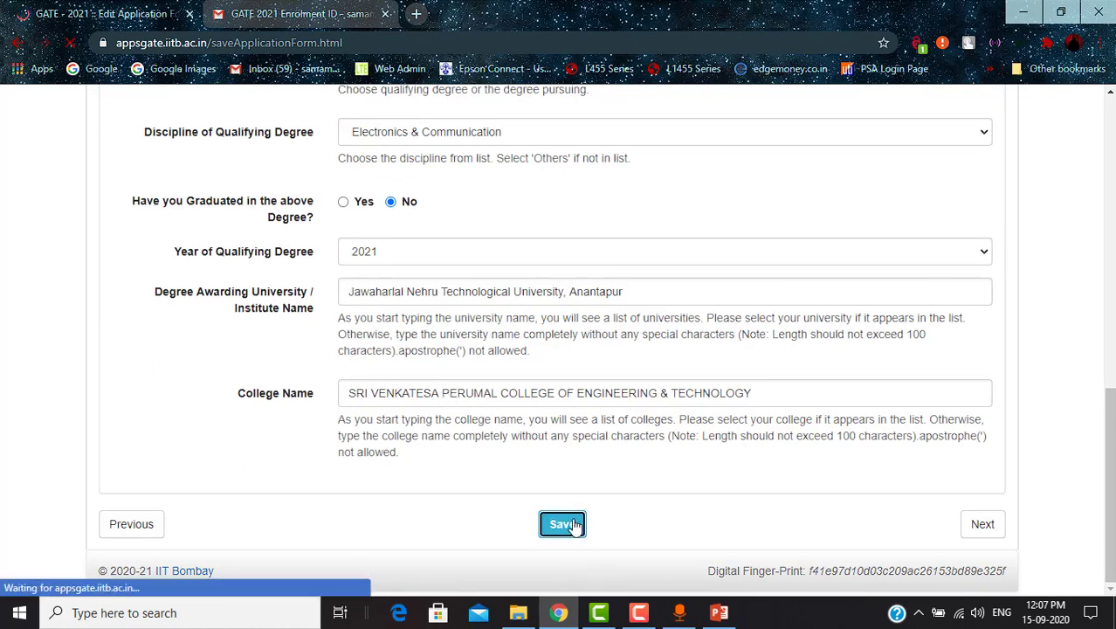
scroll(574, 525, "down", 6)
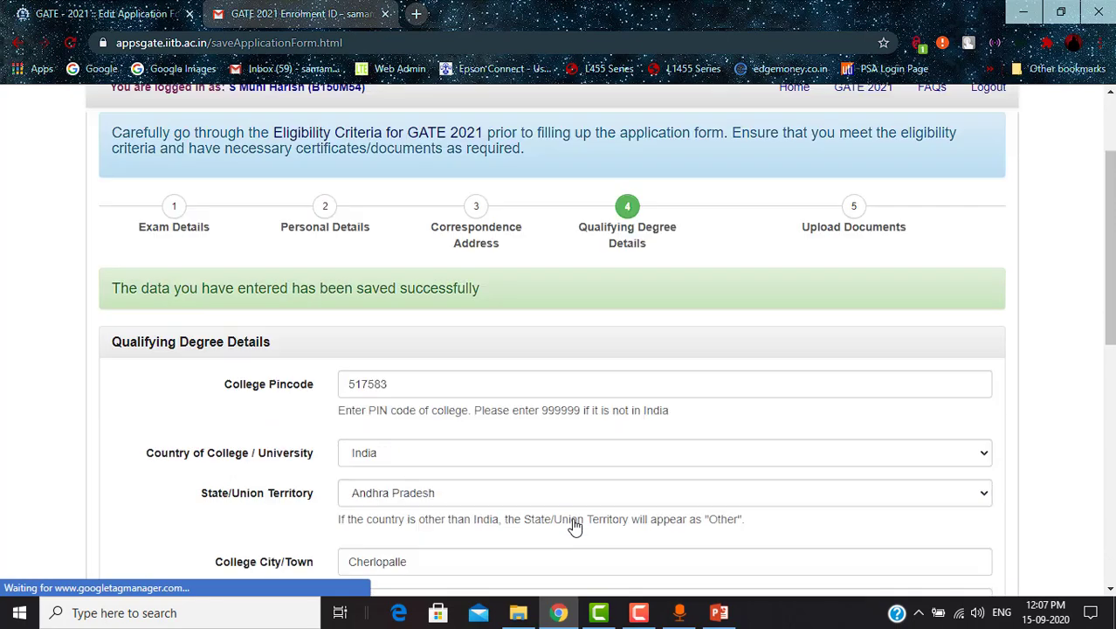
scroll(575, 527, "down", 1)
left_click(982, 522)
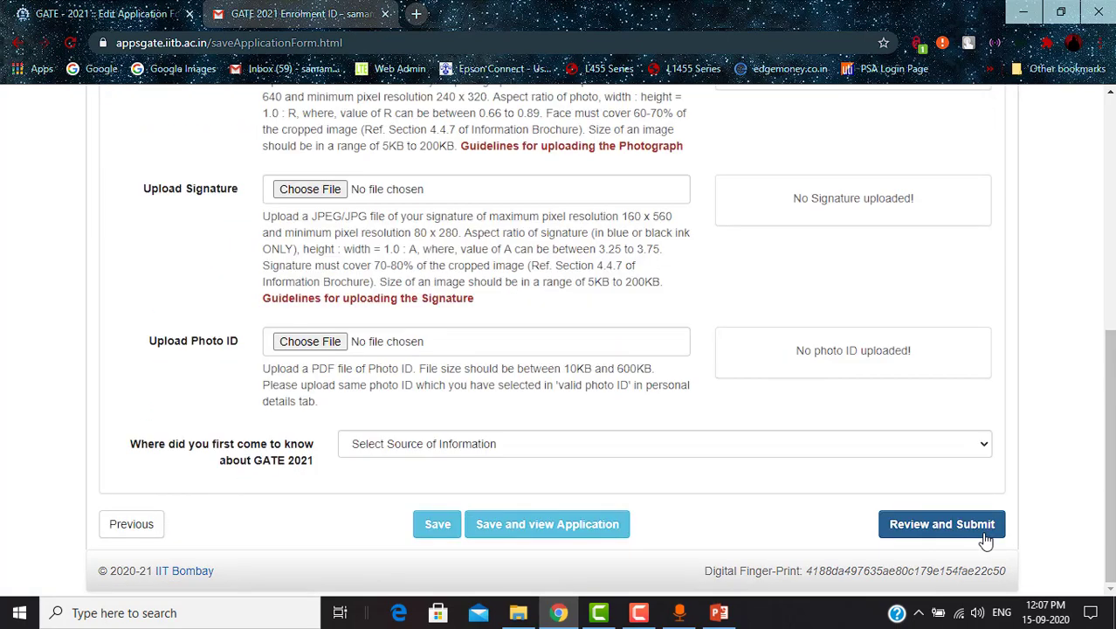
Step: Switch to the PowerPoint GATE notes and display slide 8's examination fee table
scroll(536, 426, "up", 4)
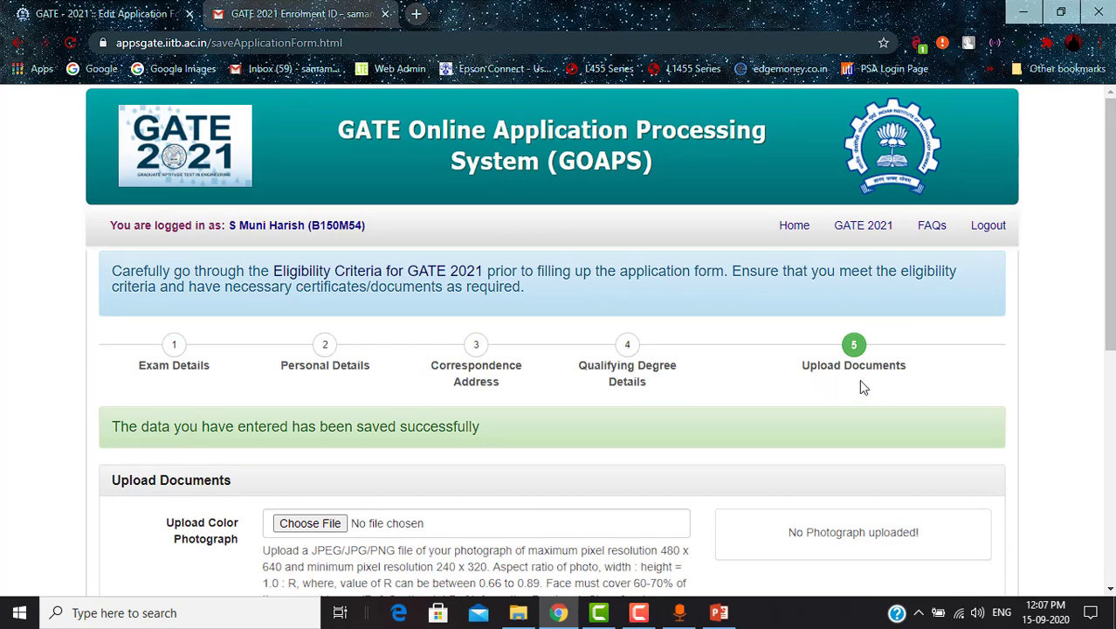
scroll(859, 381, "down", 5)
scroll(808, 402, "up", 3)
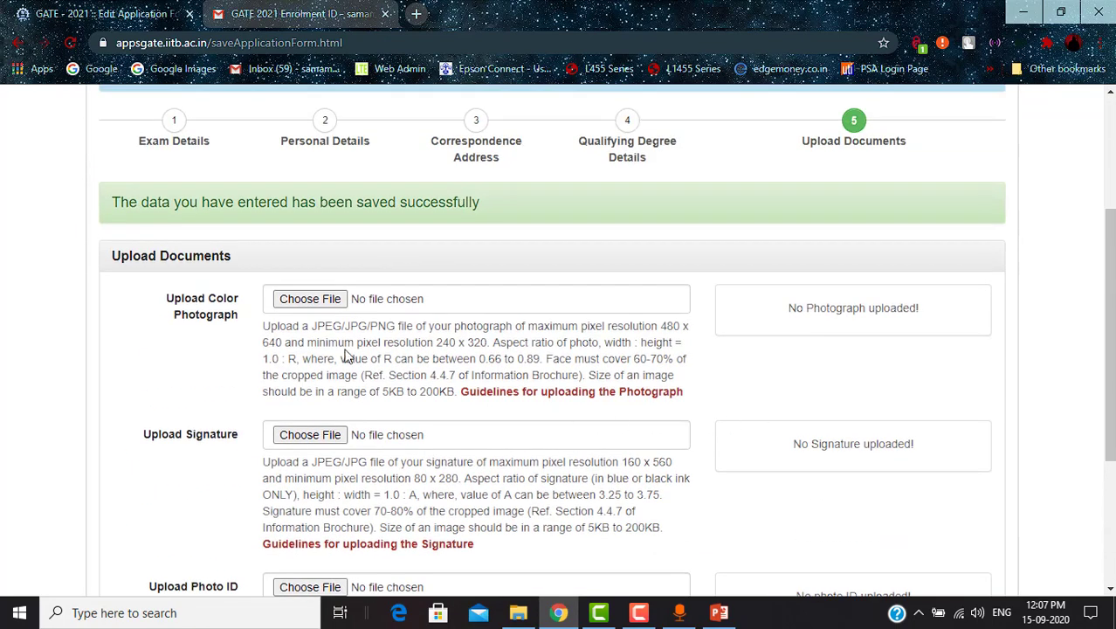
scroll(254, 319, "down", 2)
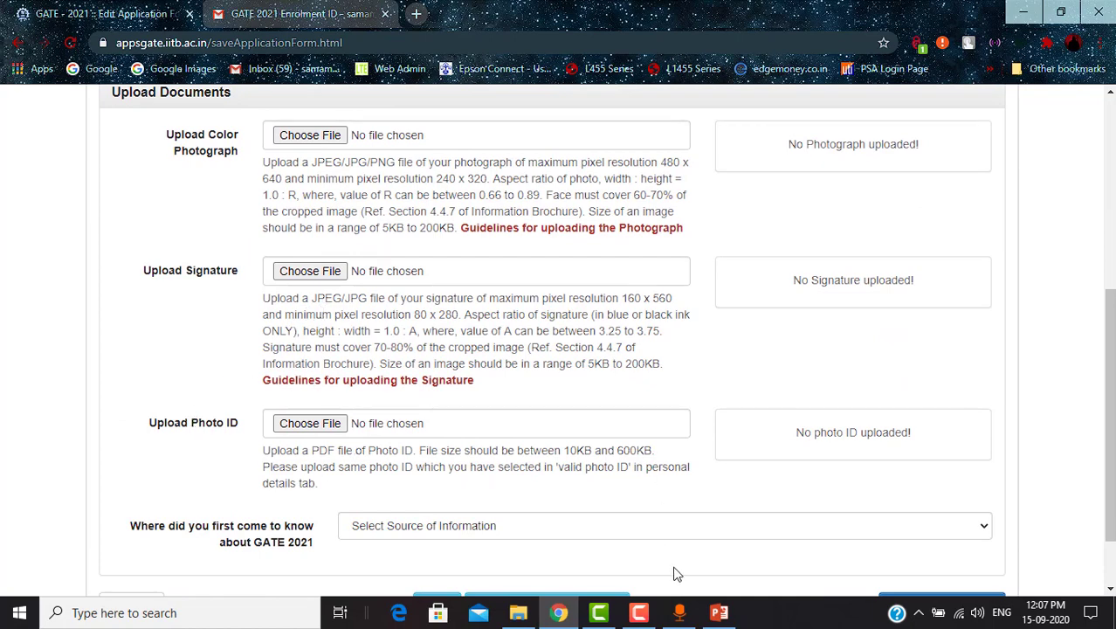
left_click(720, 612)
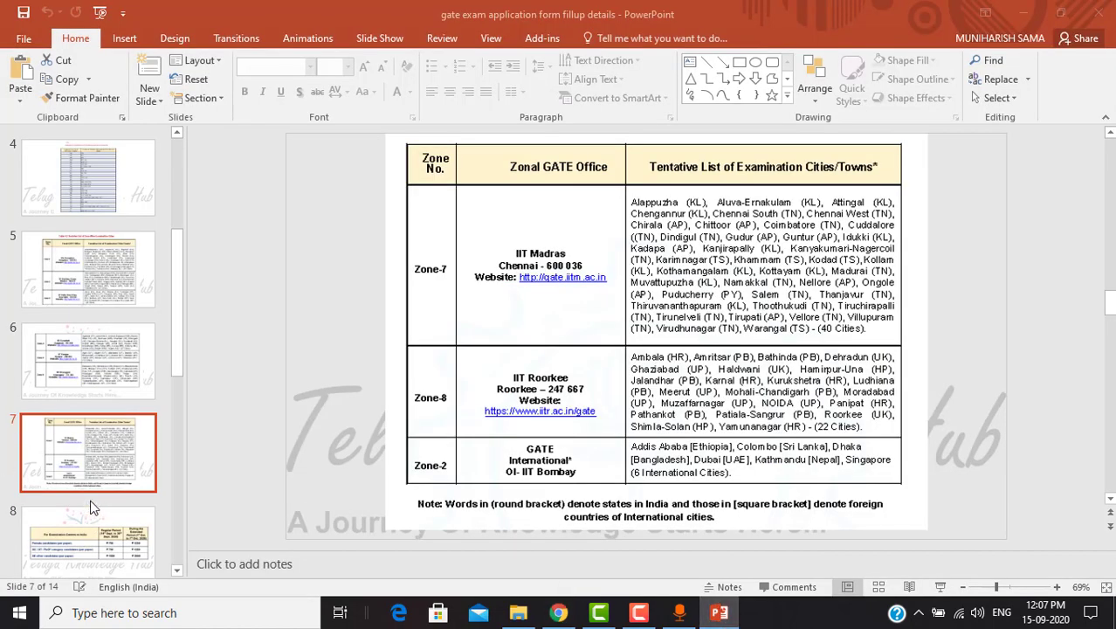
left_click(91, 528)
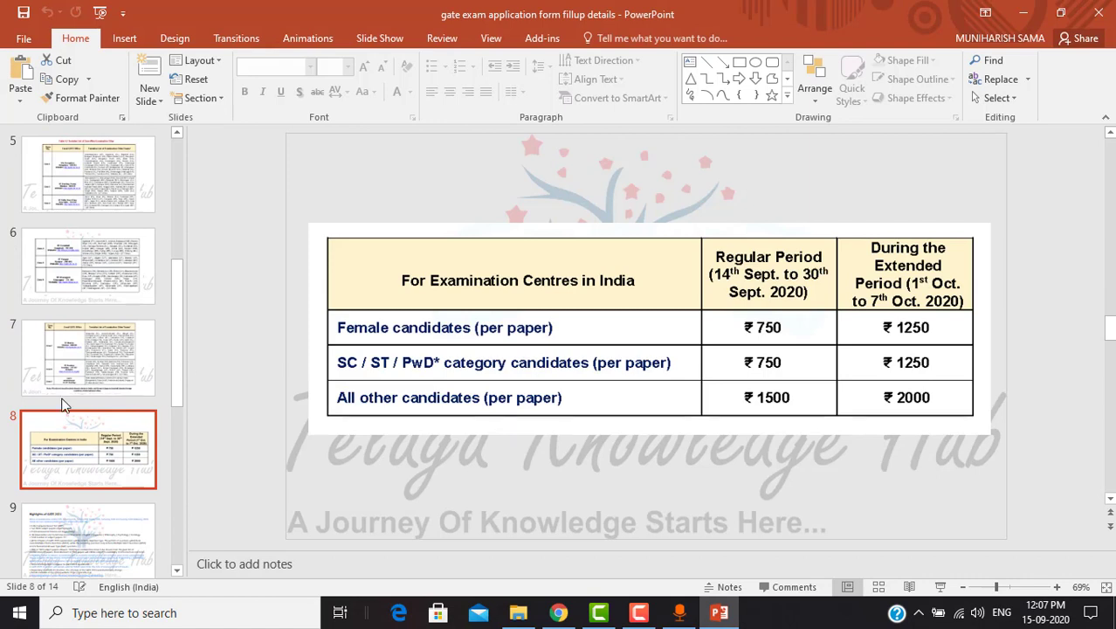
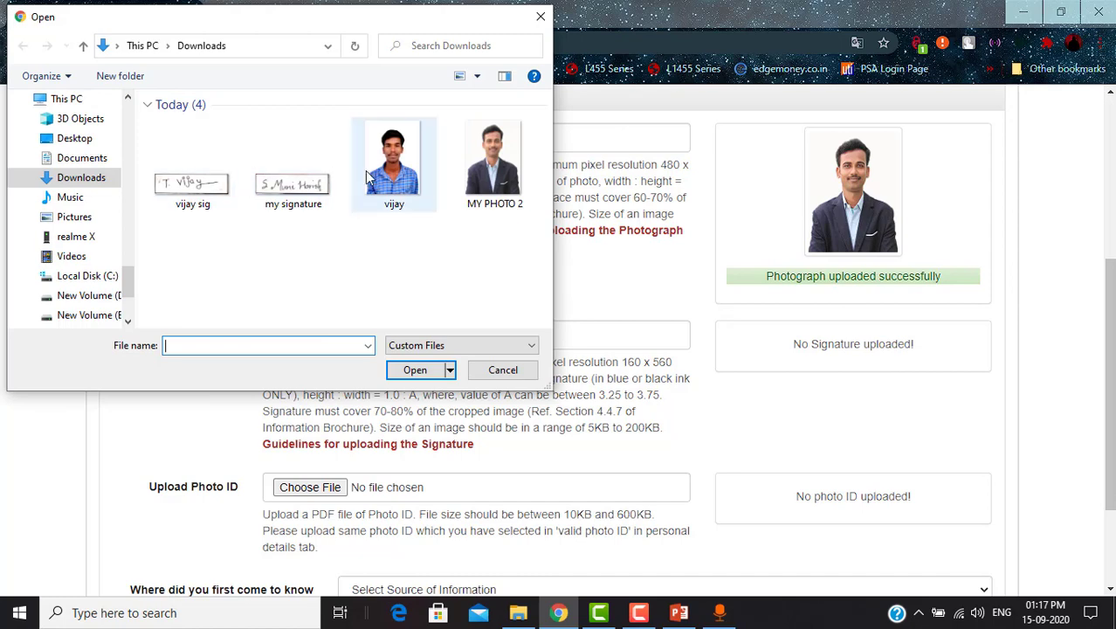
Step: Upload the cropped 'my signature' image under Upload Signature, alongside the existing photograph
left_click(415, 371)
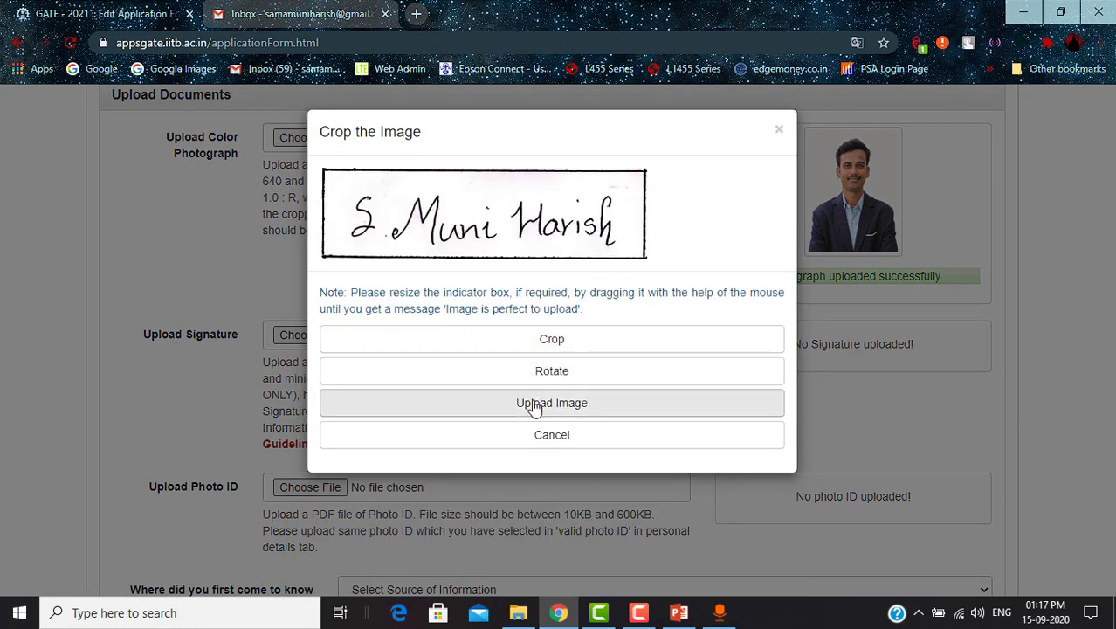
left_click(531, 402)
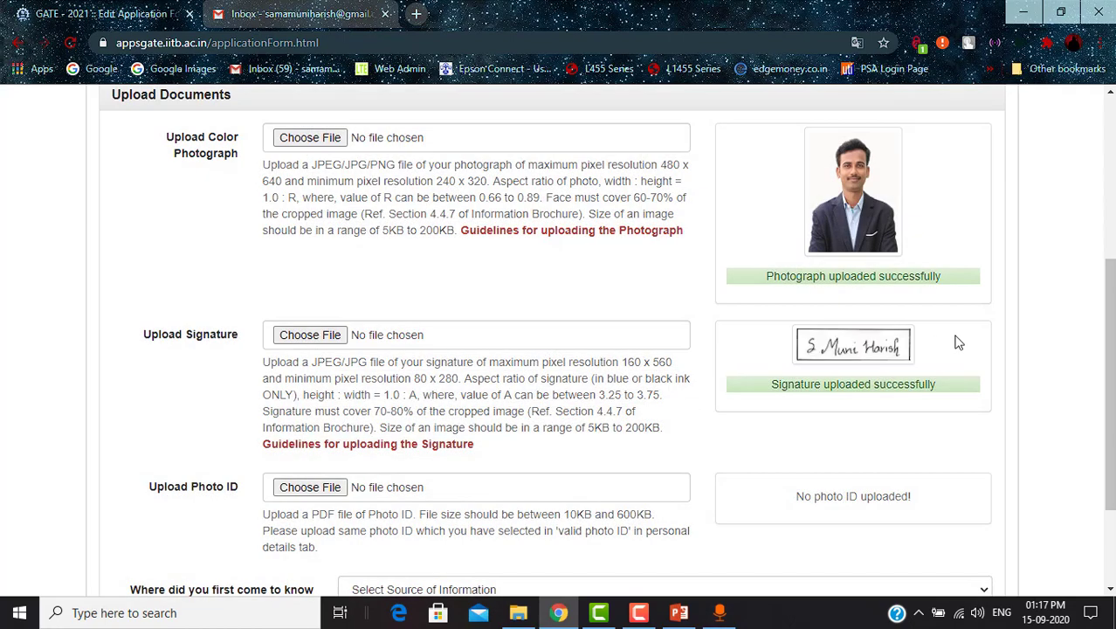
scroll(952, 343, "down", 2)
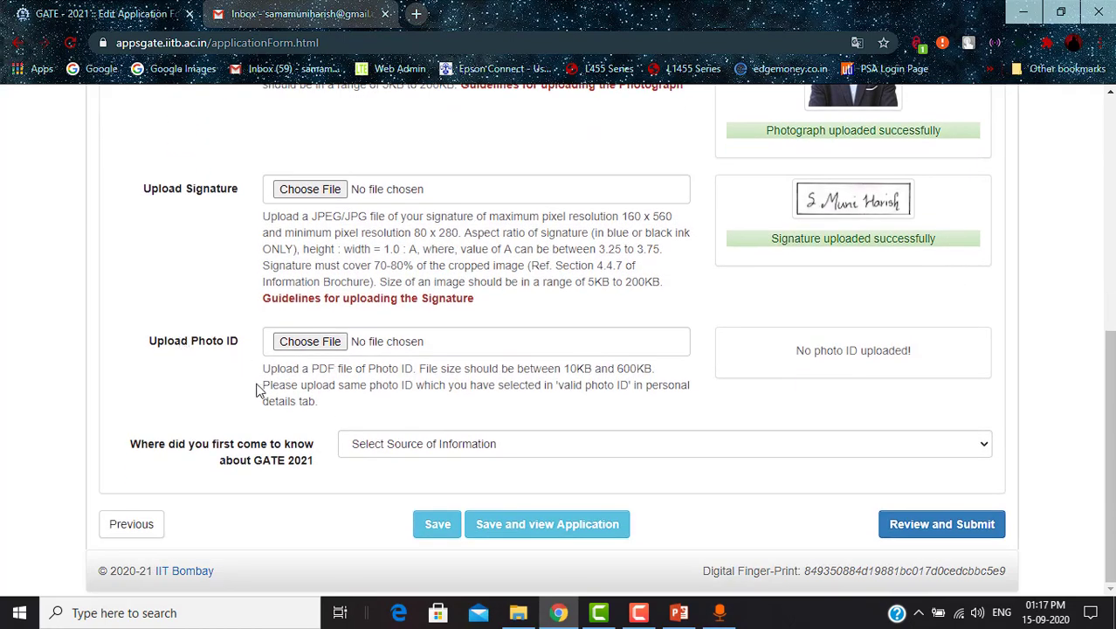
Step: Check slide 13's file format and size-limit table in the GATE notes, then return to Chrome
left_click(679, 612)
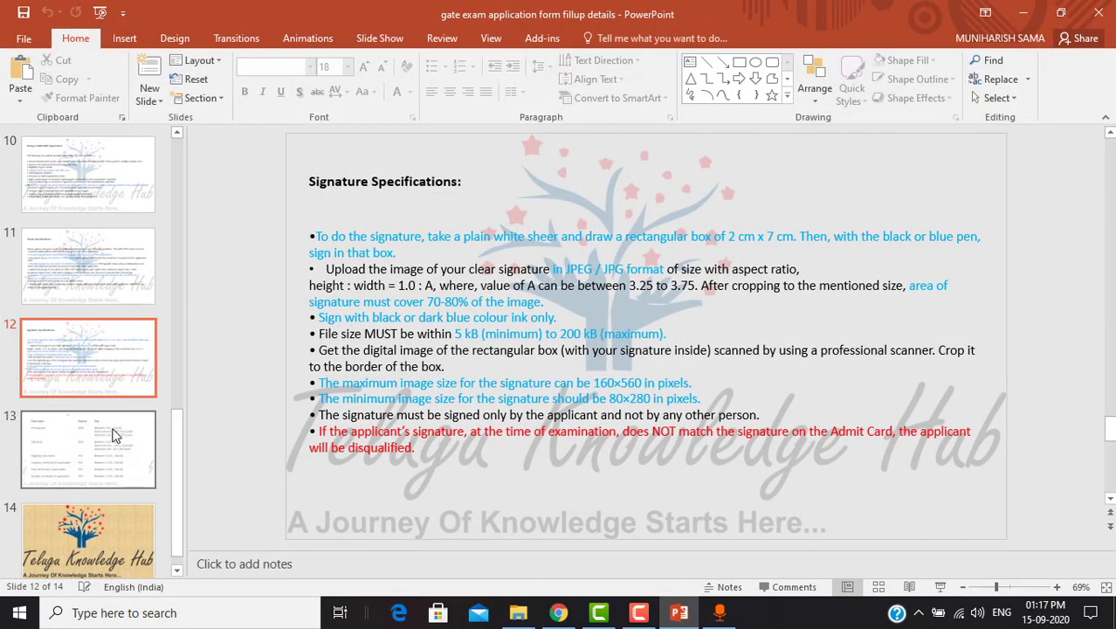
left_click(80, 447)
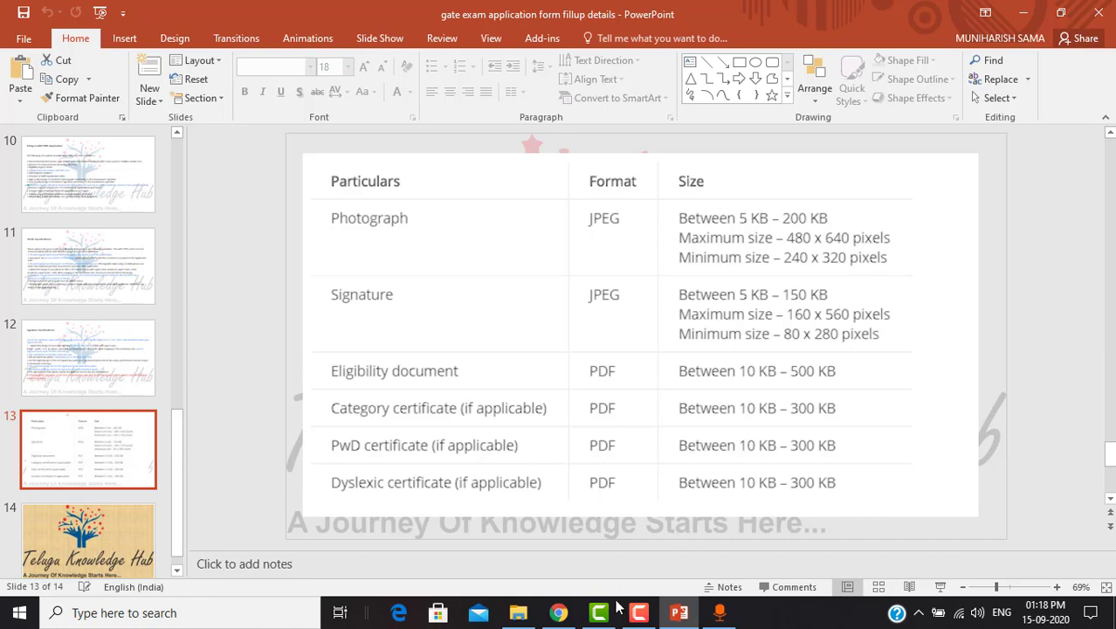
left_click(558, 612)
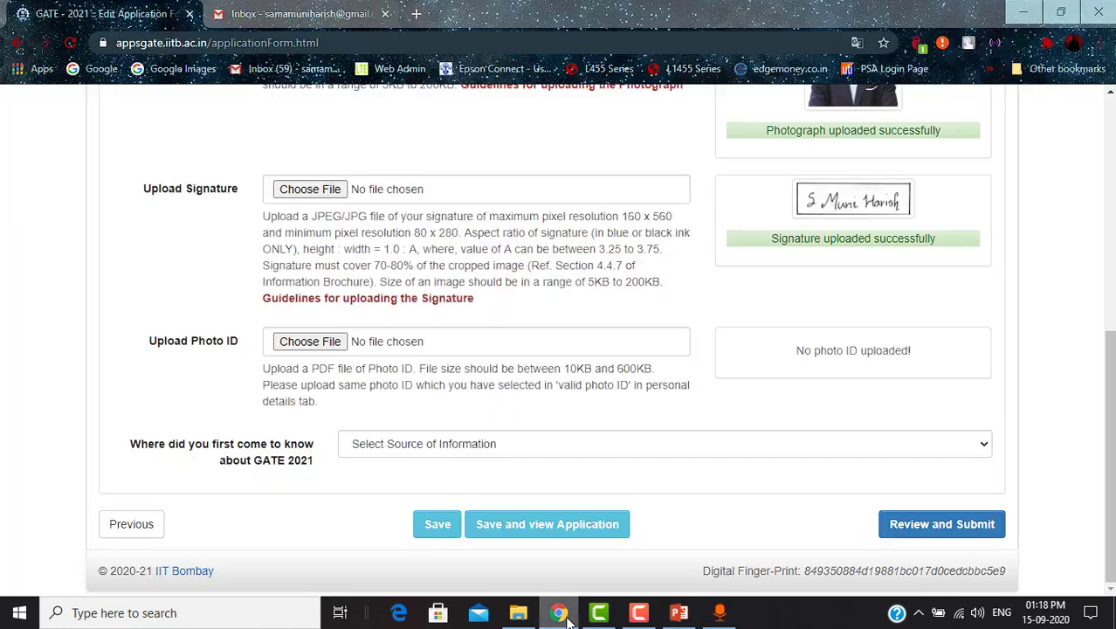
Step: Upload the MY ADHAAR CARD PDF as the photo ID and request to view it
left_click(303, 343)
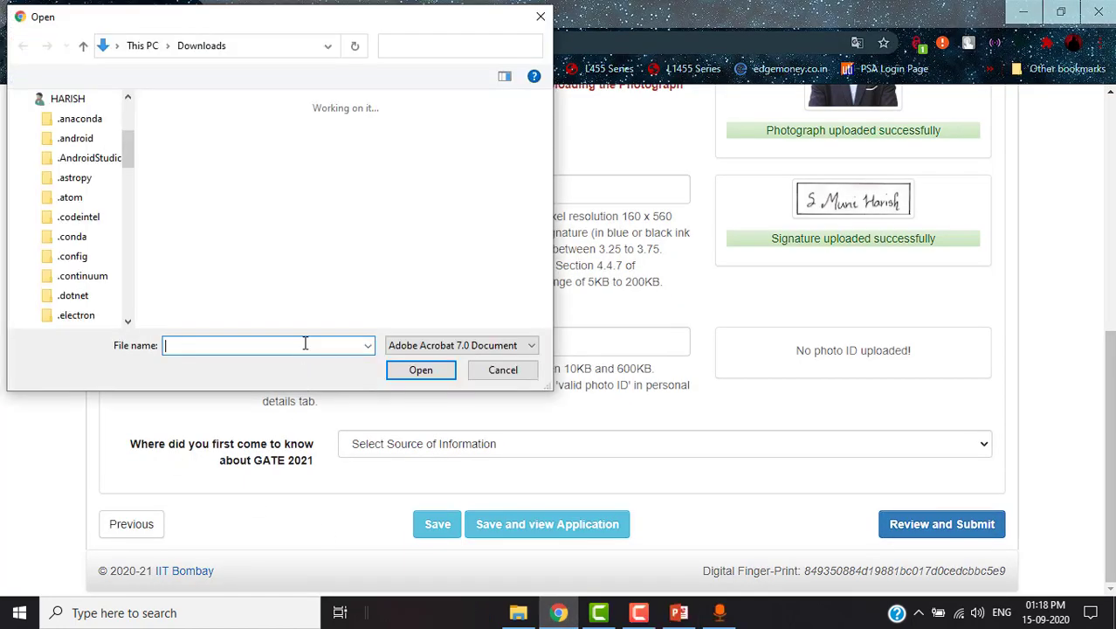
left_click(374, 174)
left_click(419, 369)
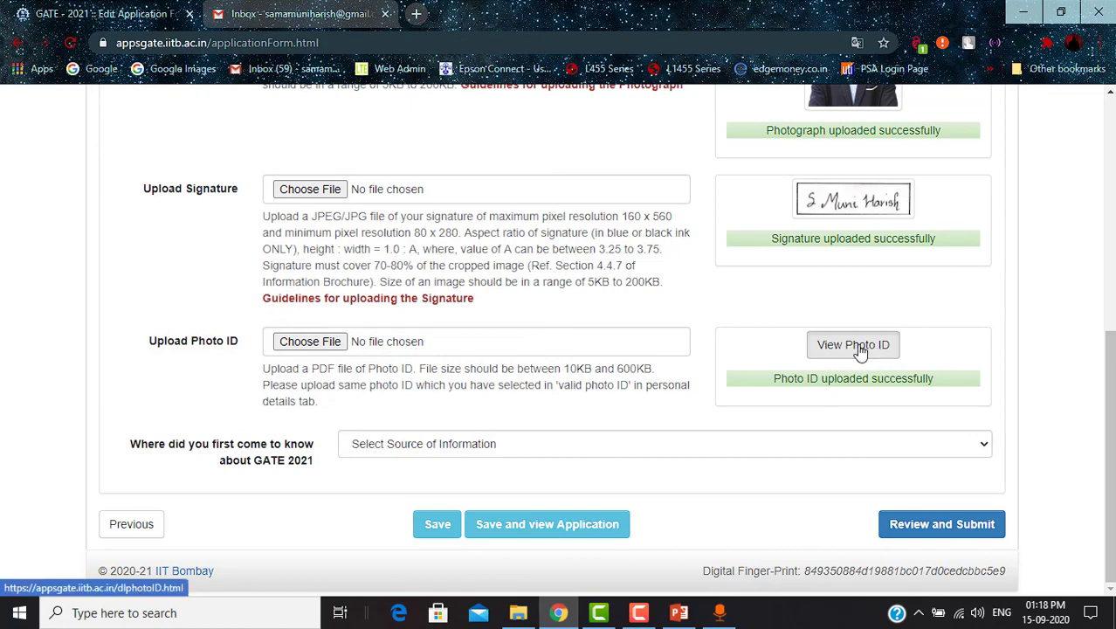
left_click(854, 345)
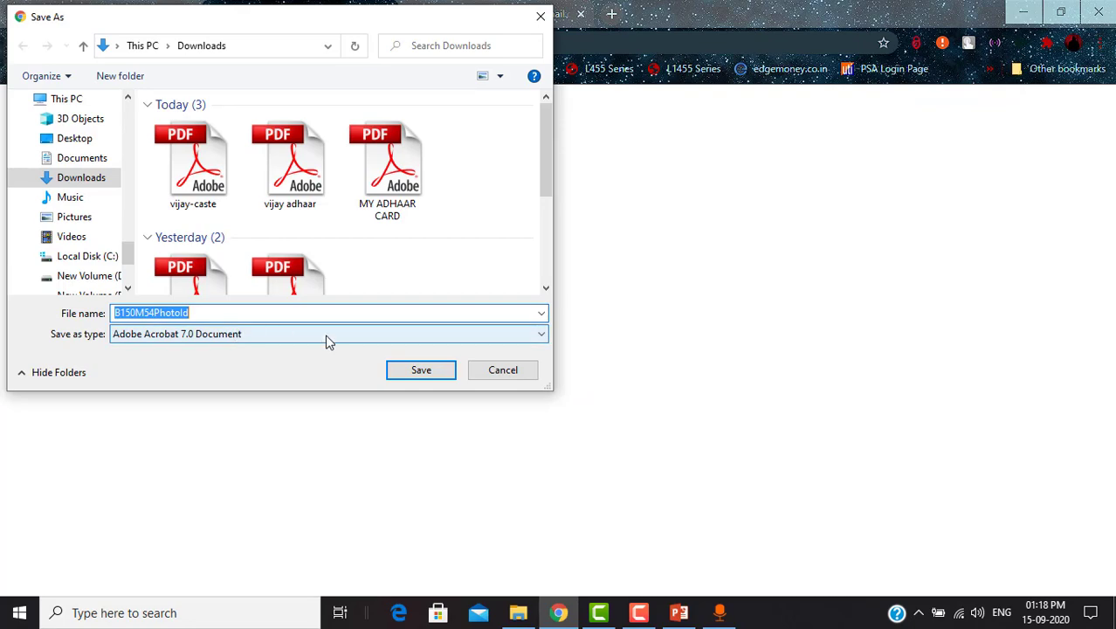
Step: Save B150M54PhotoId.pdf to Downloads, inspect it in Chrome's PDF viewer, then close it
left_click(415, 379)
left_click_drag(120, 581, 581, 10)
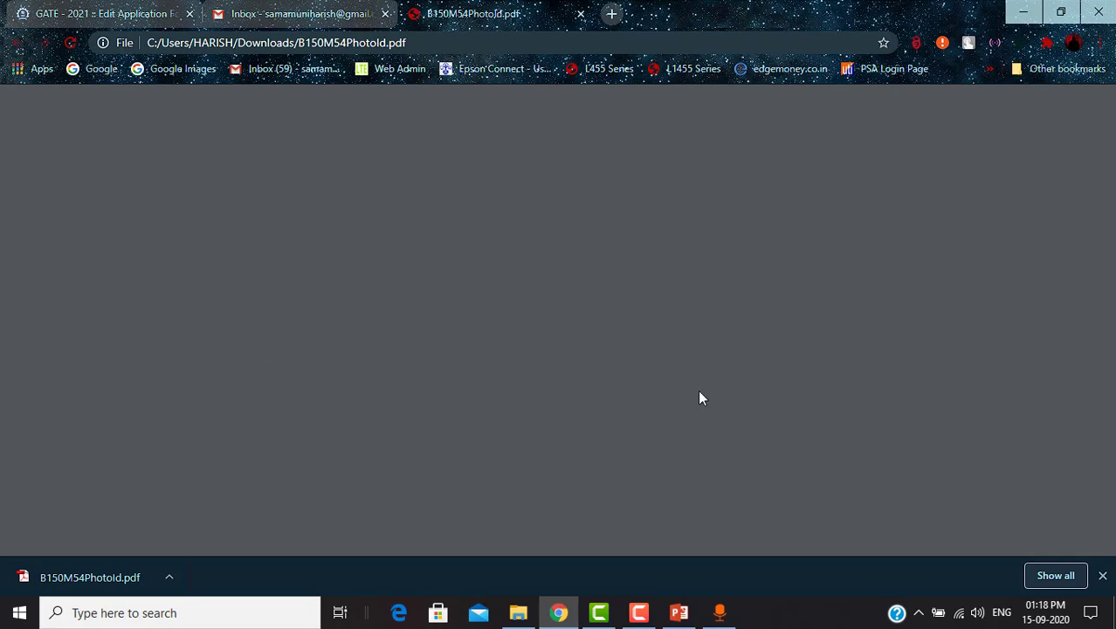
scroll(549, 349, "down", 5)
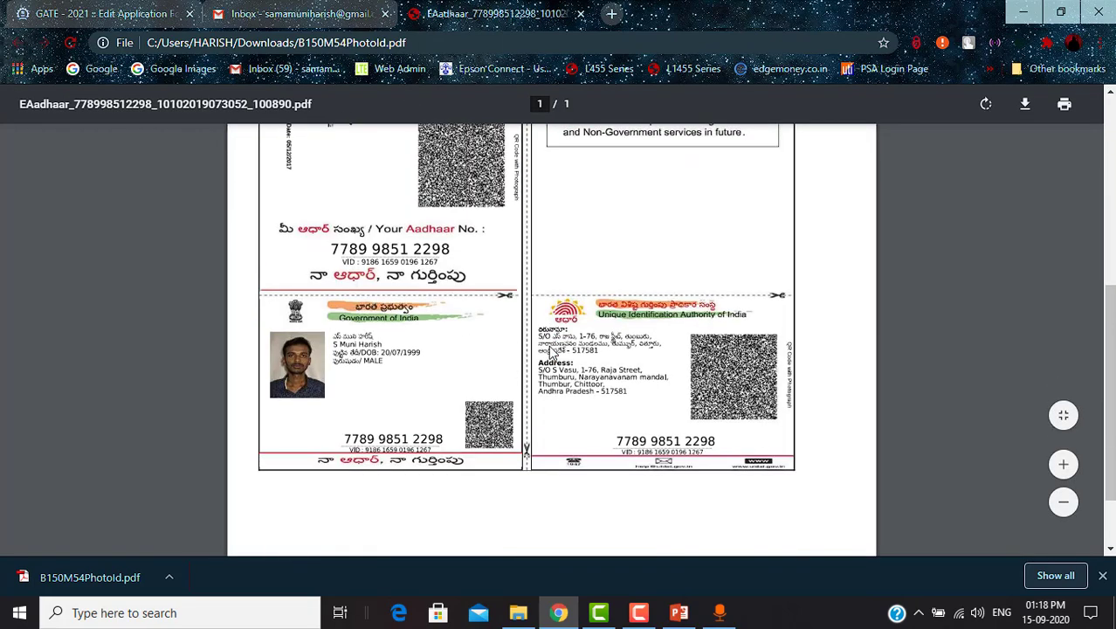
scroll(549, 345, "up", 7)
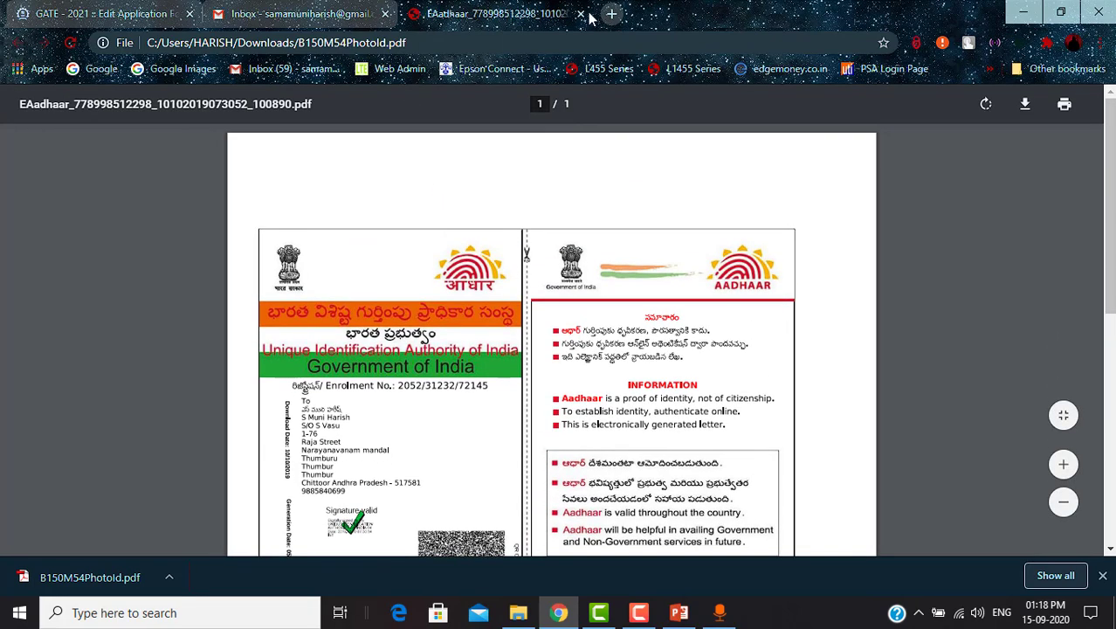
left_click(581, 14)
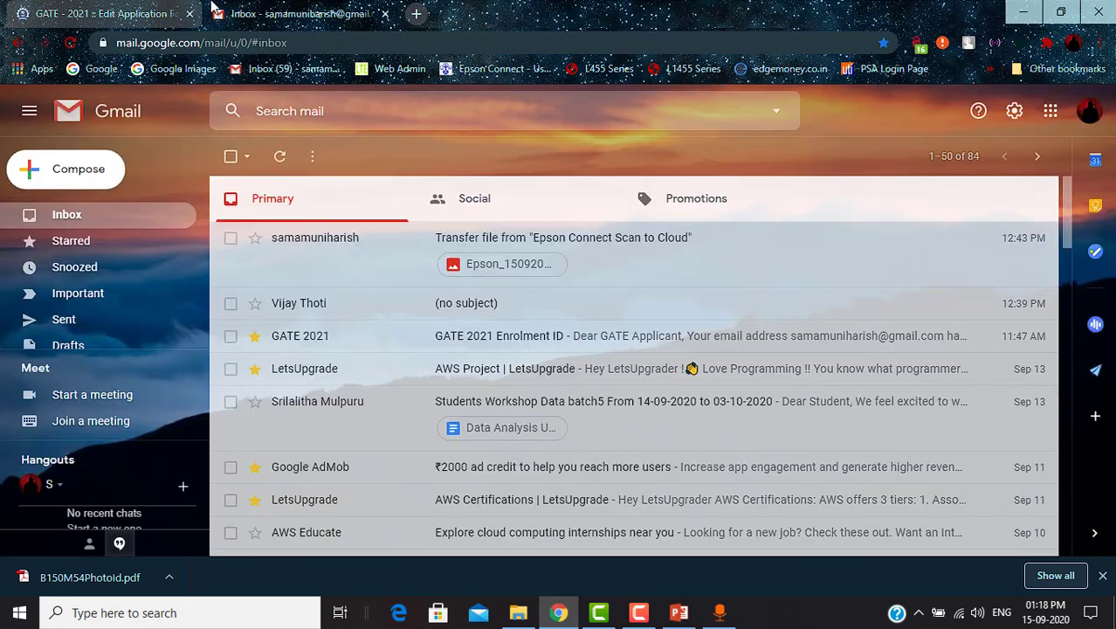
left_click(96, 13)
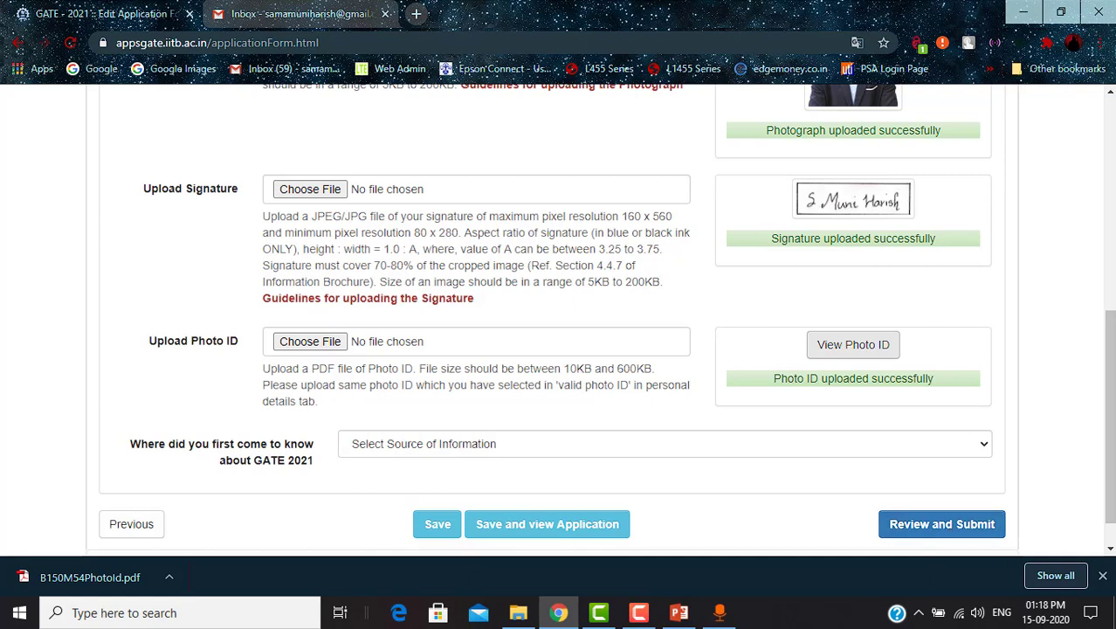
Step: Pick Word of Mouth as where GATE 2021 was first heard of, then save the form
left_click(1102, 575)
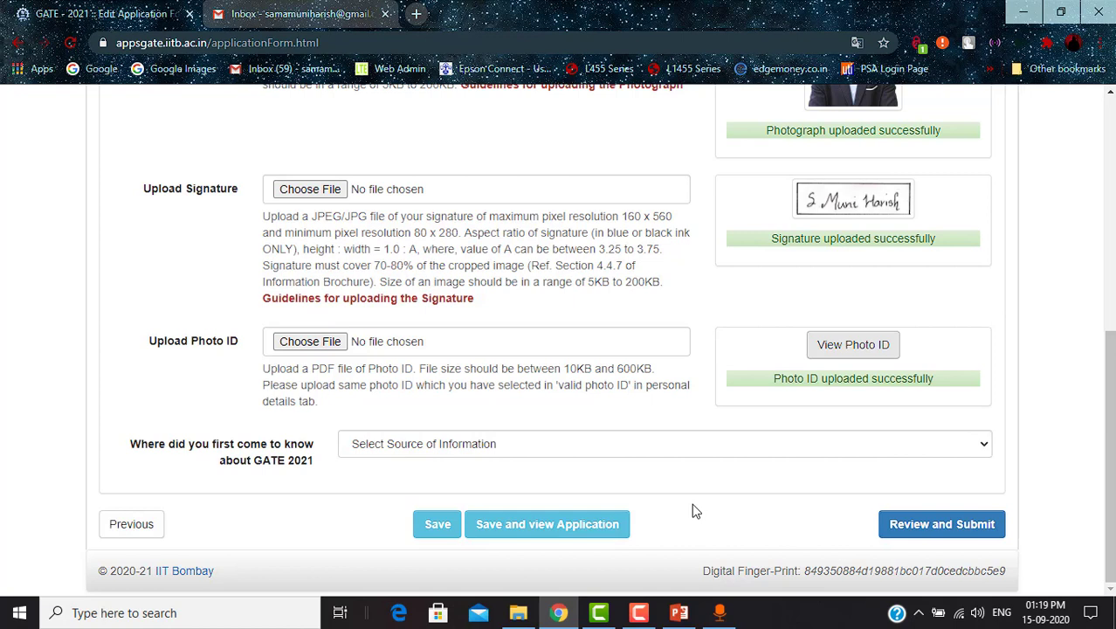
left_click(645, 444)
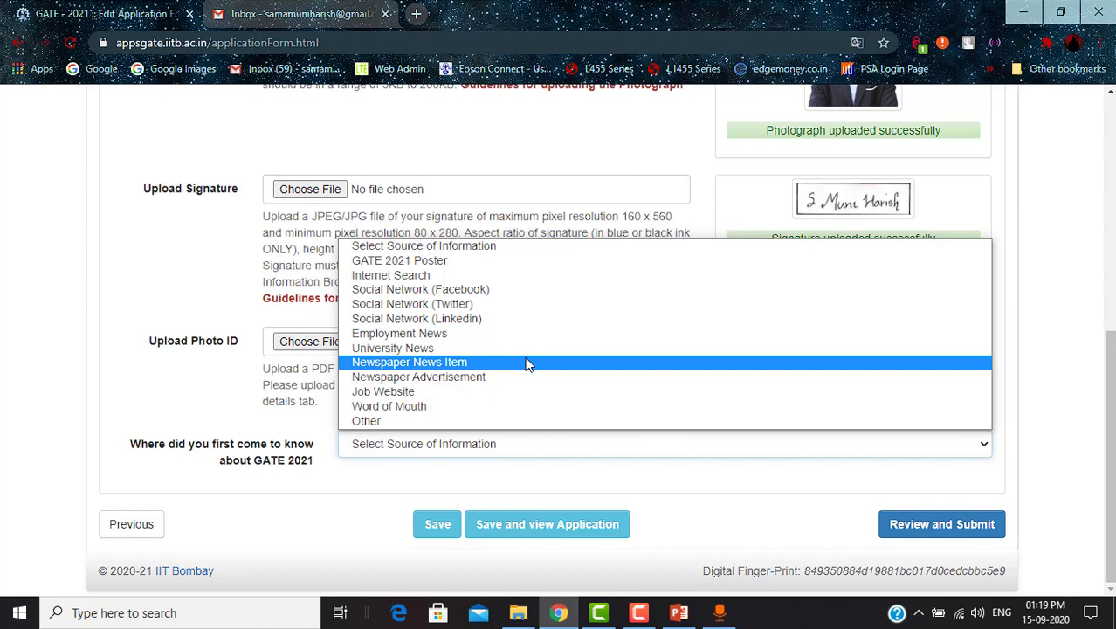
left_click(495, 413)
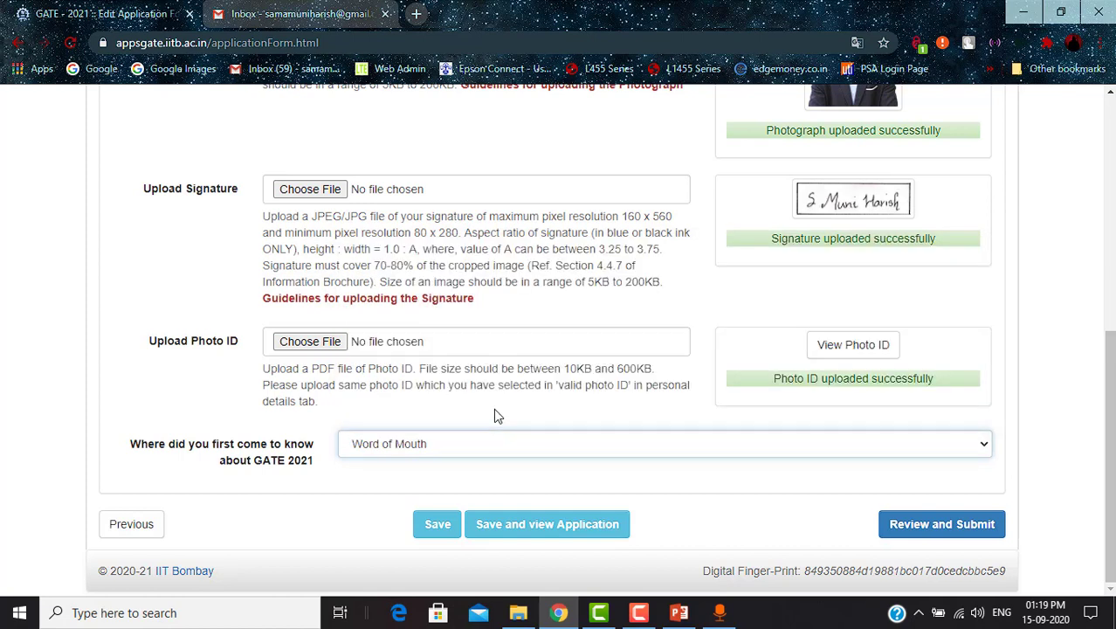
left_click(437, 525)
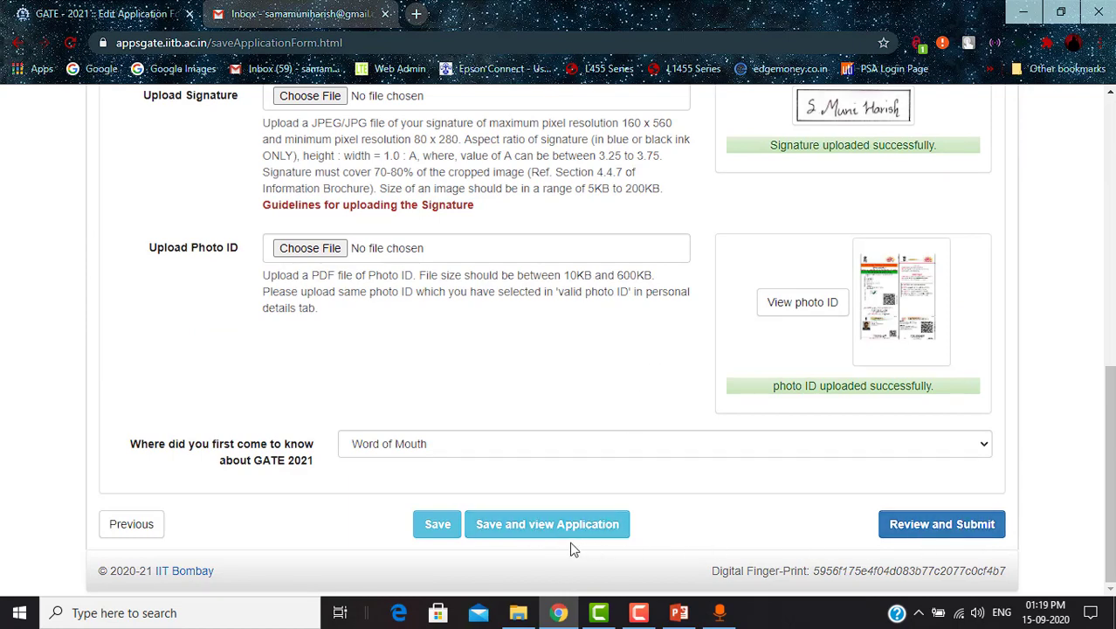
Step: Save and view the complete application, reading through all its sections
left_click(541, 527)
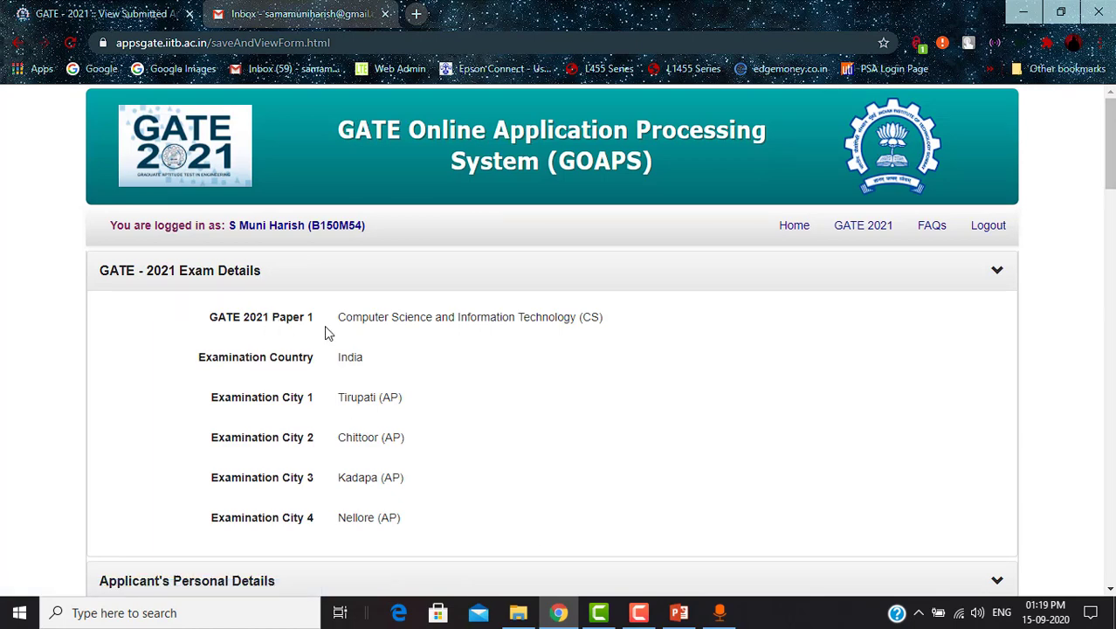
scroll(407, 419, "down", 4)
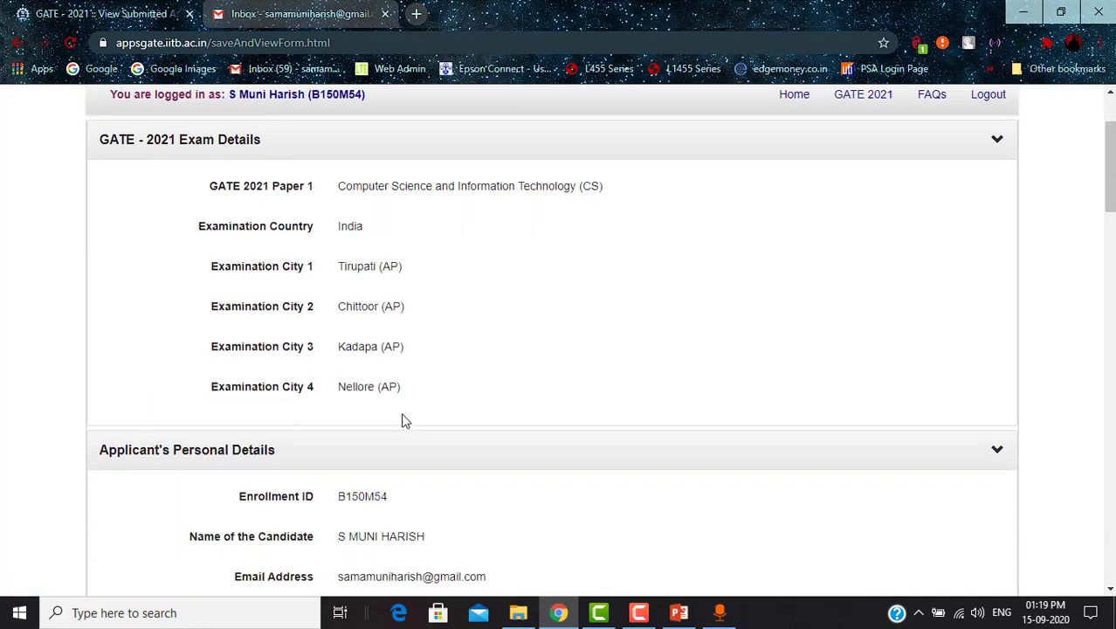
scroll(445, 362, "down", 2)
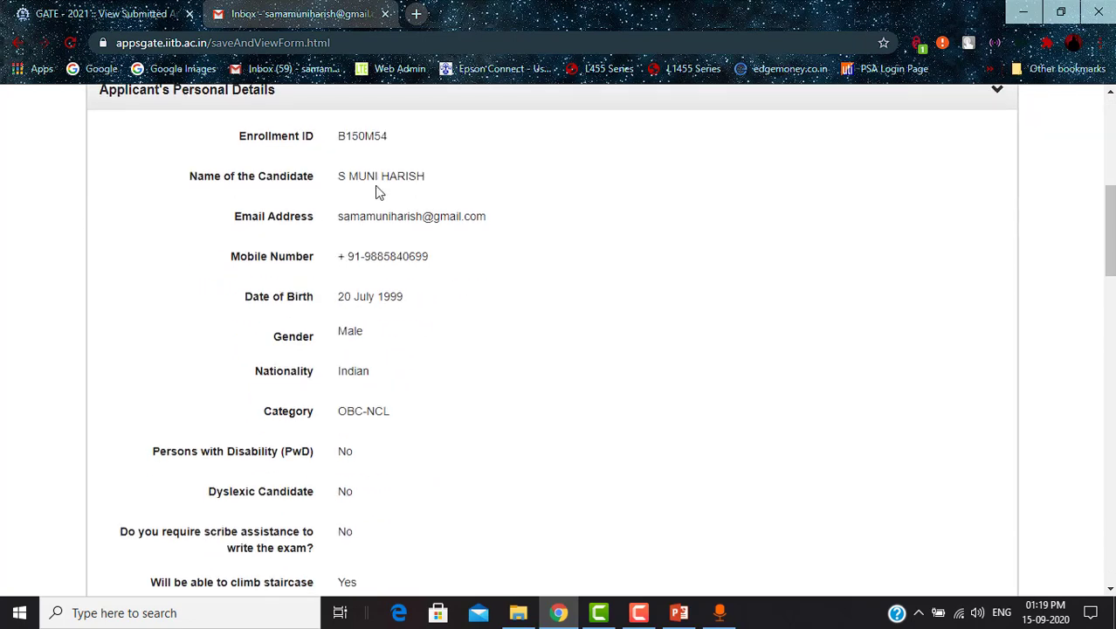
scroll(366, 292, "down", 1)
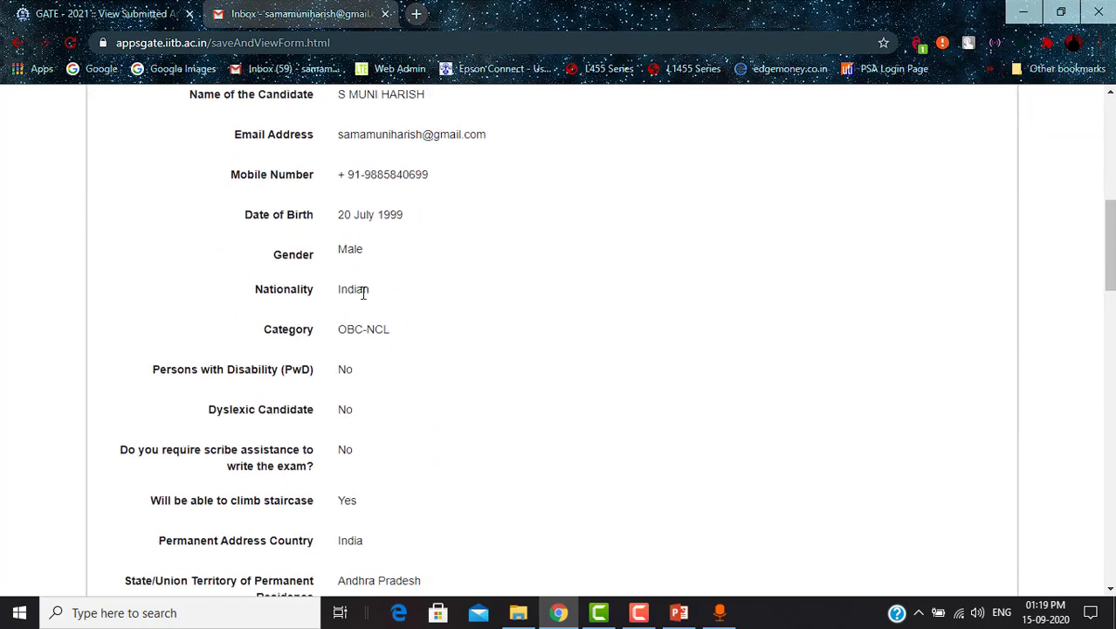
scroll(358, 231, "down", 1)
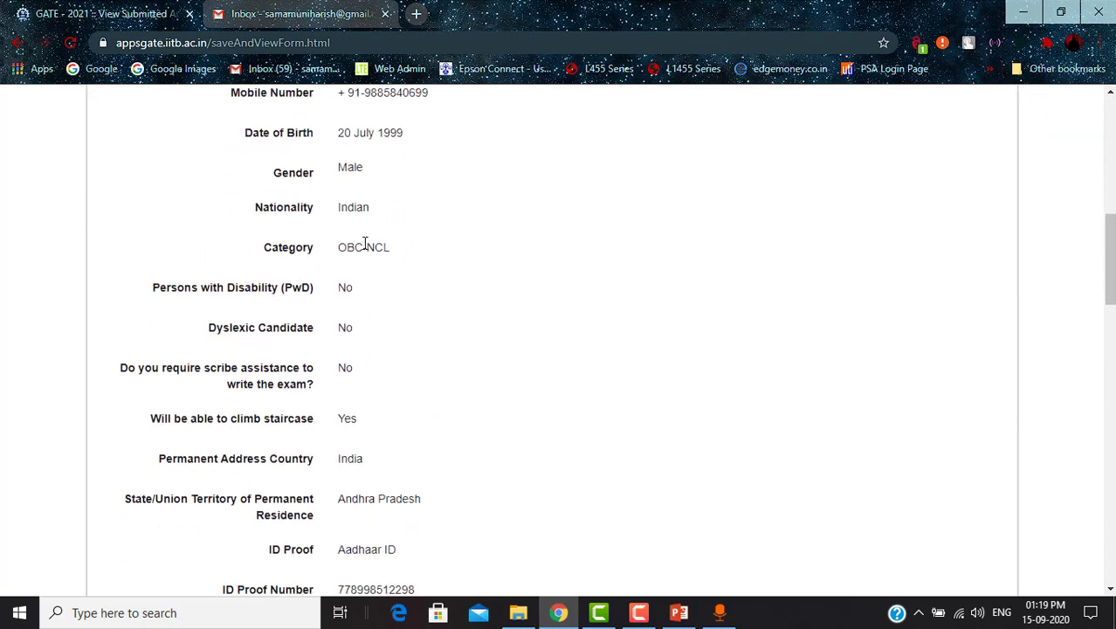
scroll(414, 251, "down", 2)
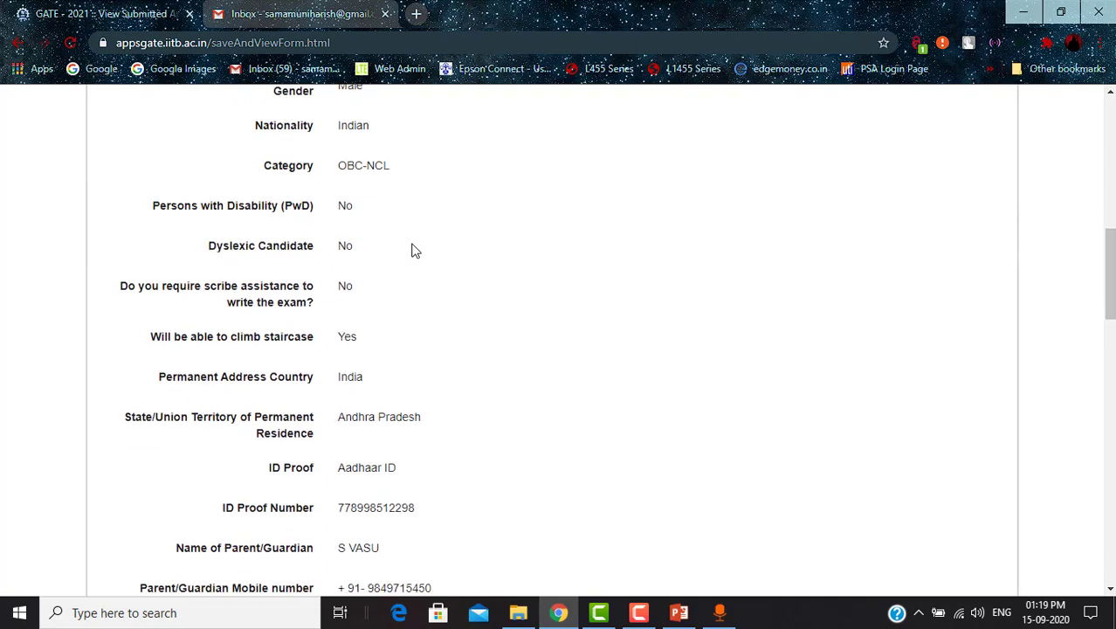
scroll(388, 321, "down", 2)
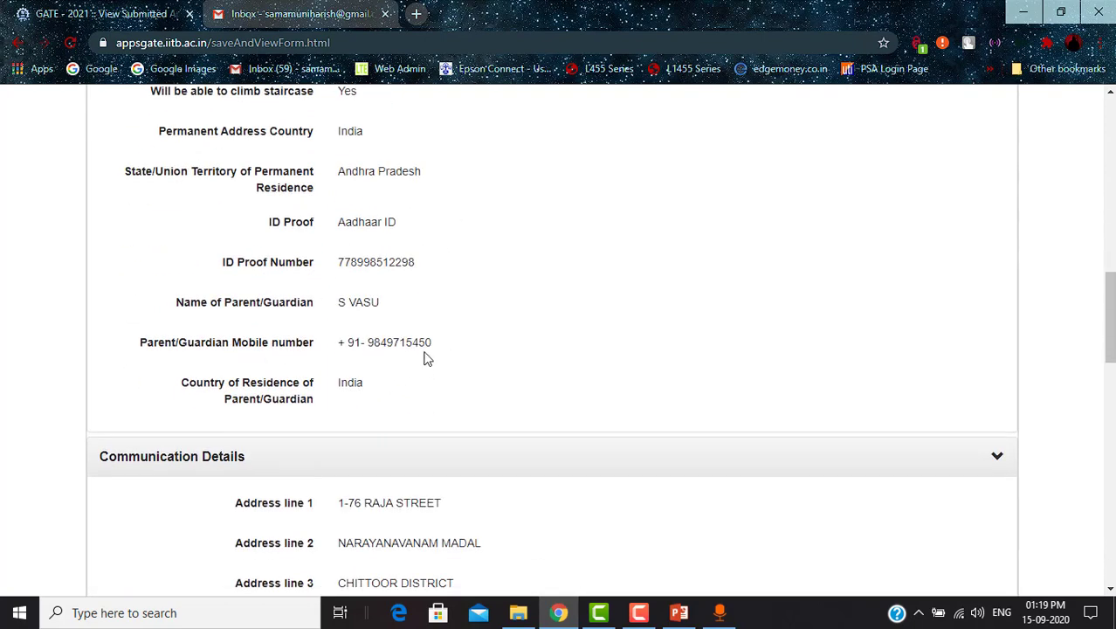
scroll(449, 352, "up", 6)
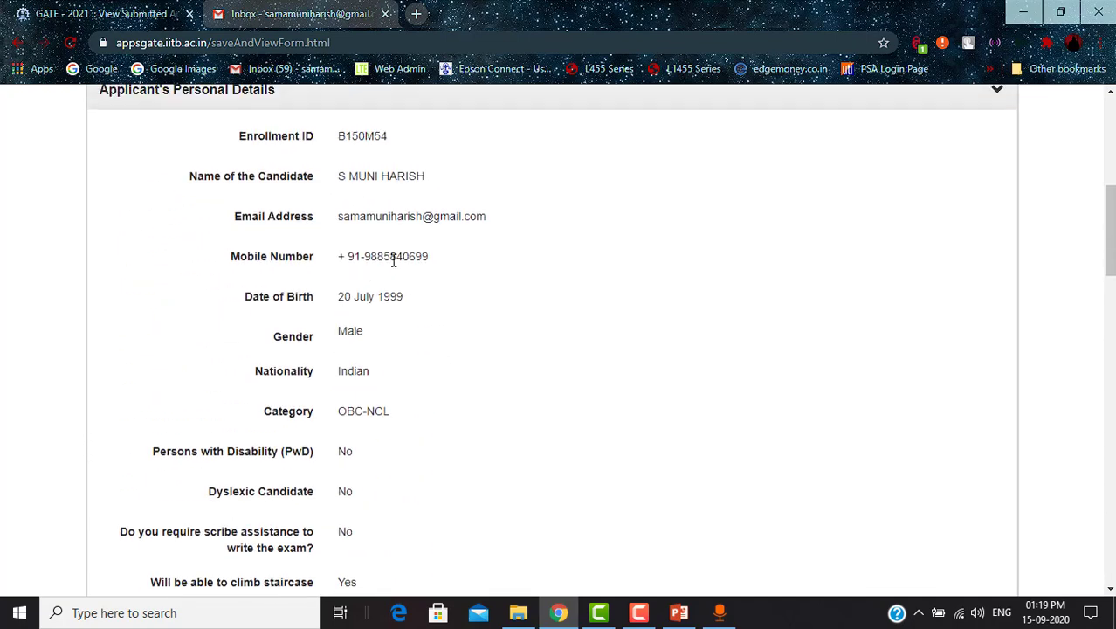
scroll(466, 295, "down", 8)
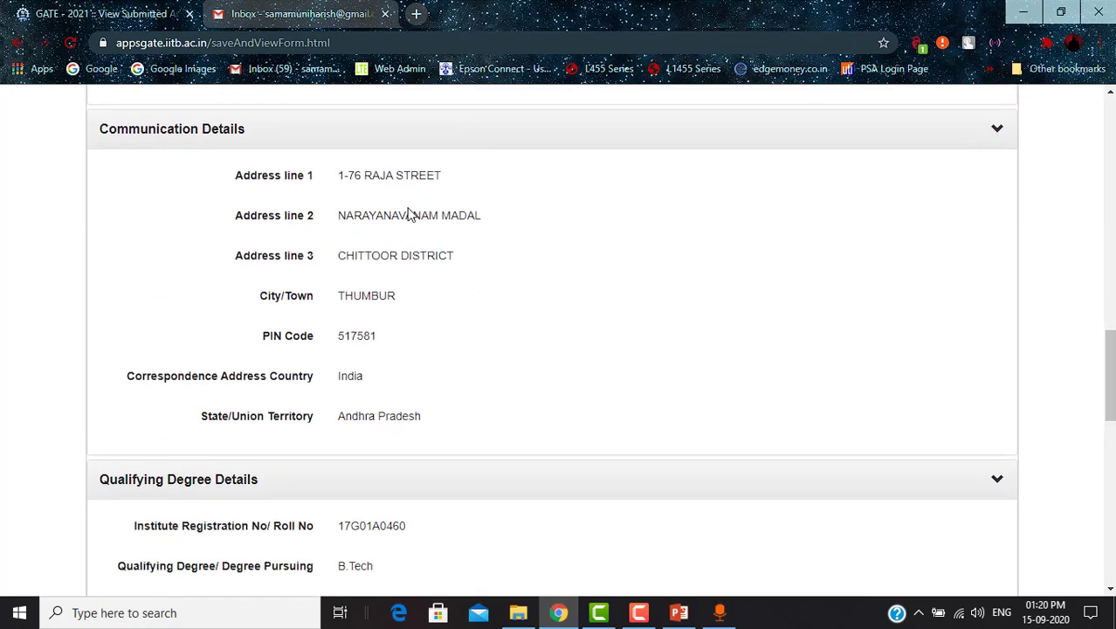
scroll(363, 403, "down", 5)
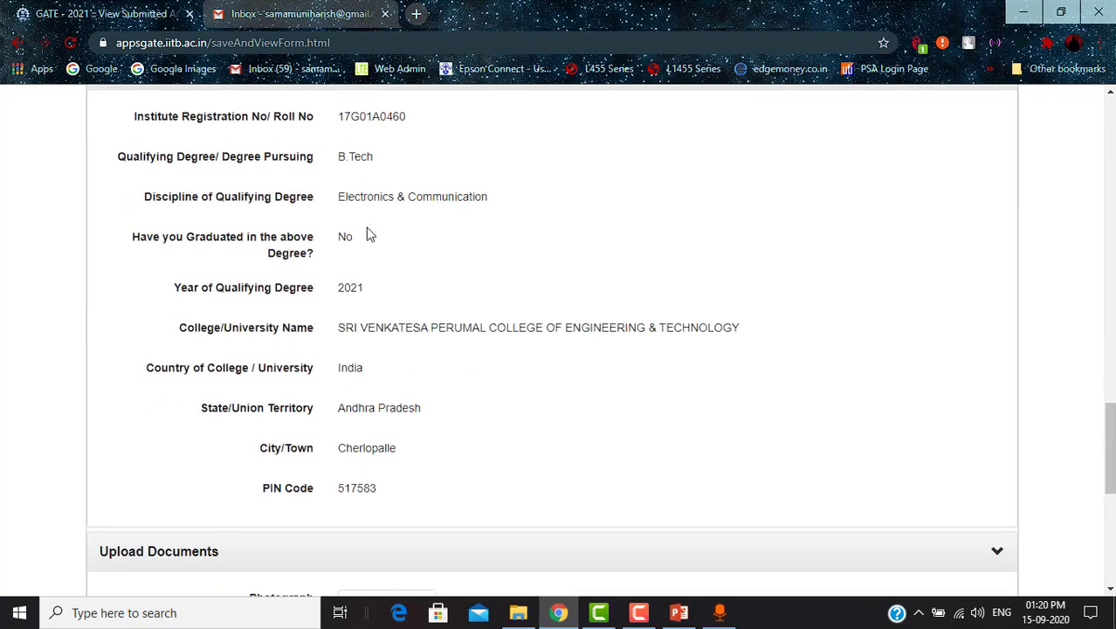
scroll(366, 353, "down", 3)
scroll(365, 358, "down", 3)
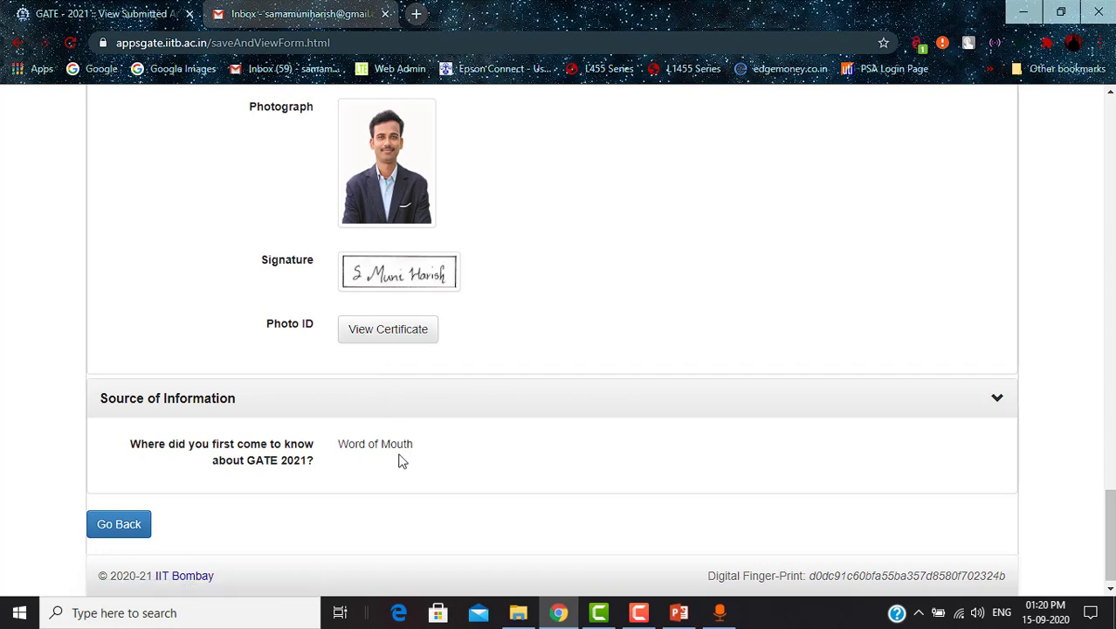
scroll(400, 460, "down", 1)
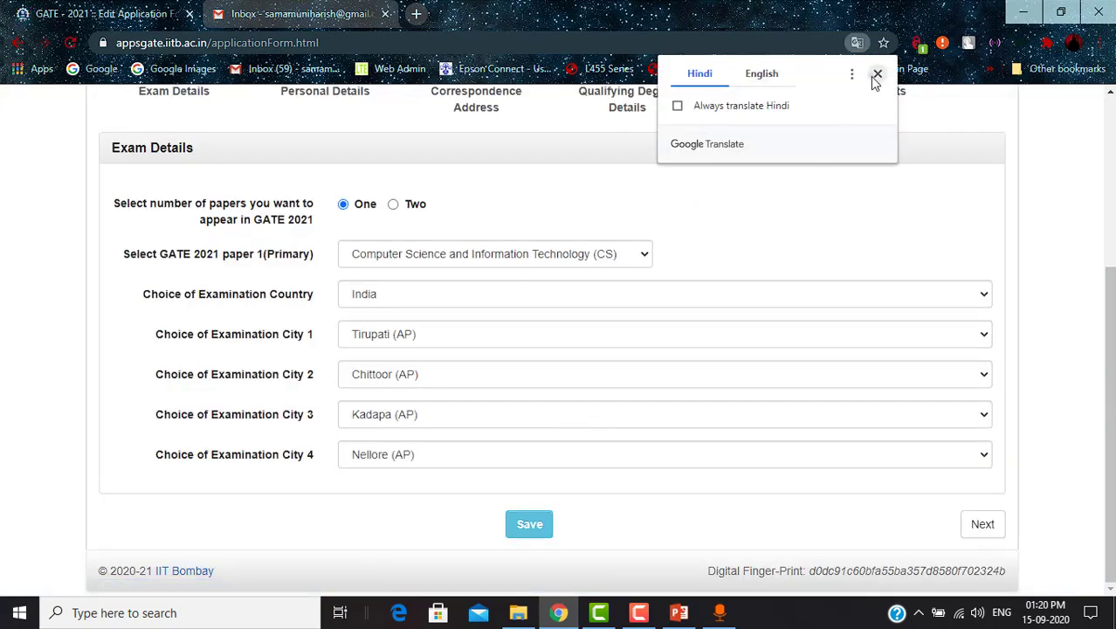
Step: Return to step 5 Upload Documents and proceed to Review and Submit
left_click(877, 76)
scroll(802, 359, "up", 3)
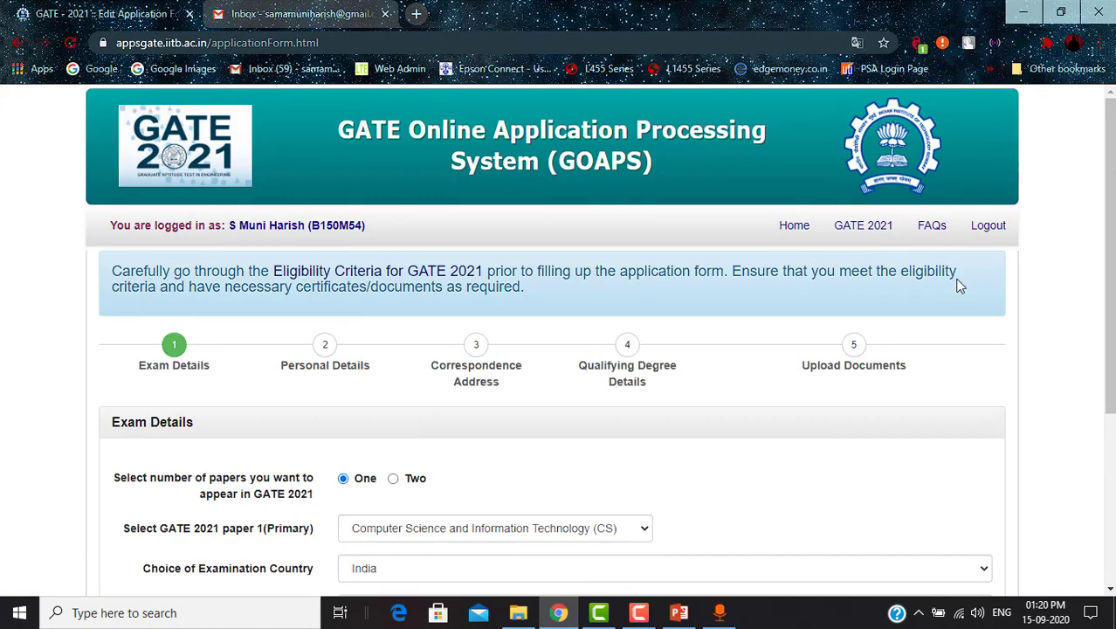
left_click(855, 350)
scroll(822, 356, "down", 8)
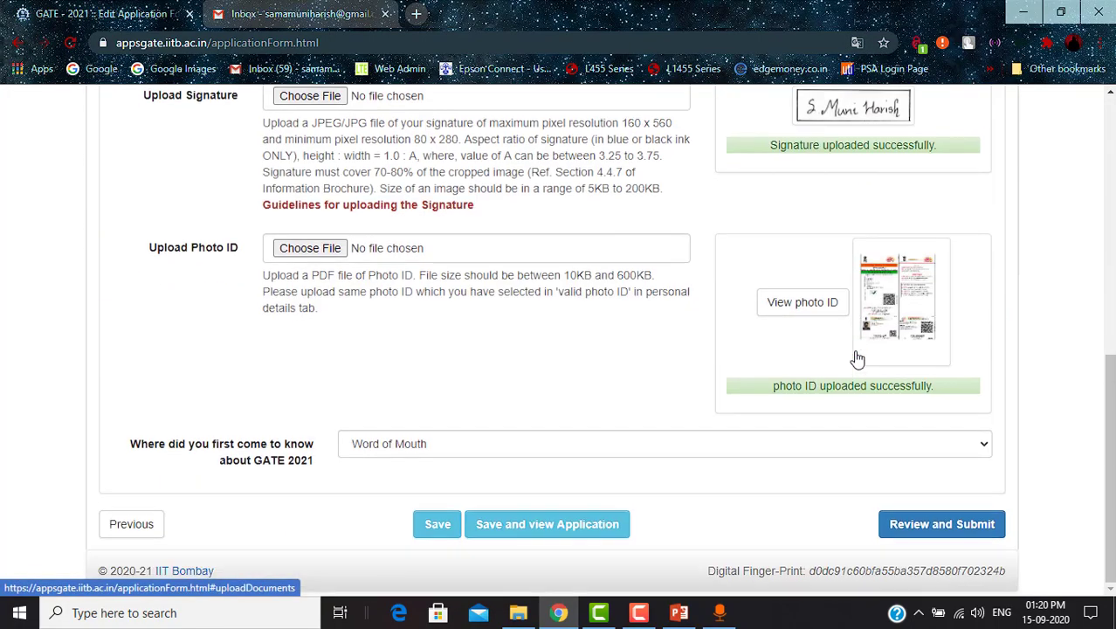
left_click(942, 527)
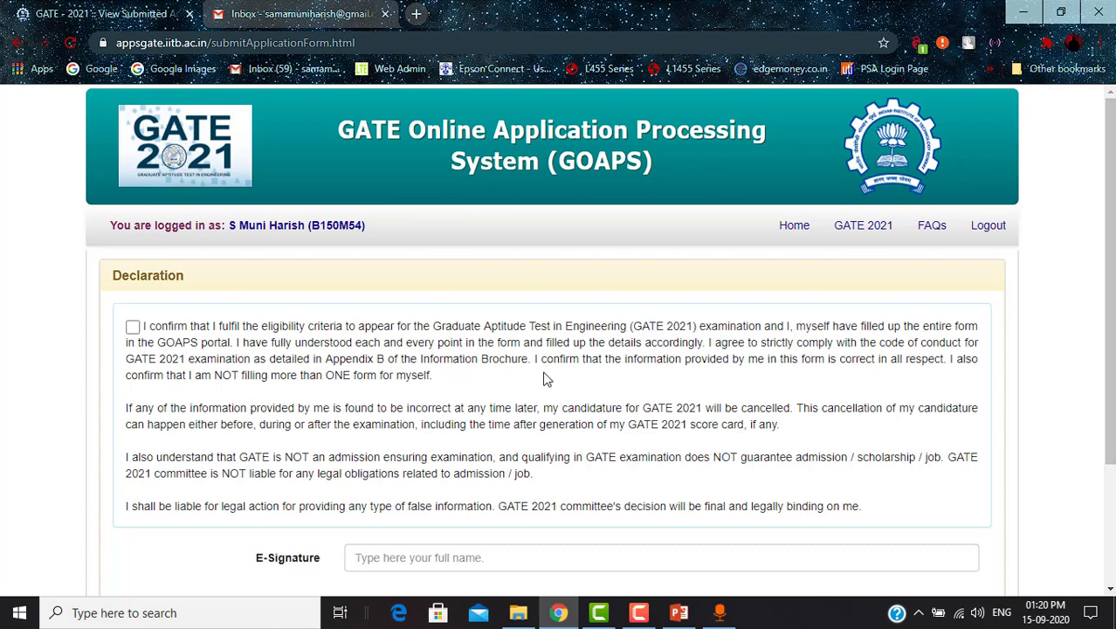
Step: Accept the eligibility declaration and enter the applicant's full name as the E-Signature
scroll(543, 378, "down", 1)
left_click(132, 245)
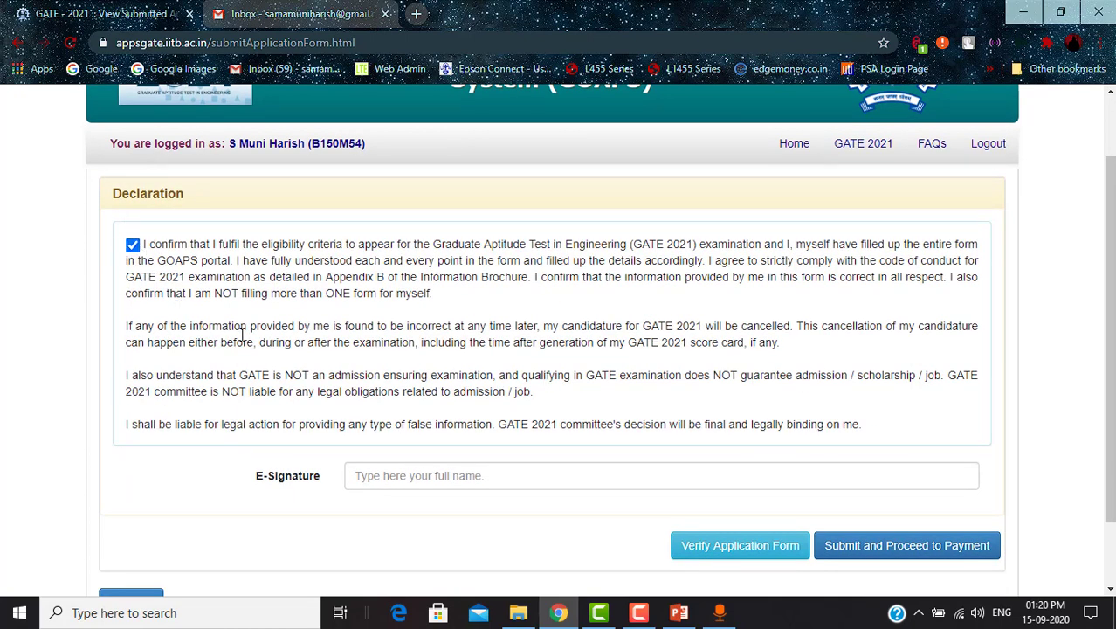
left_click(402, 480)
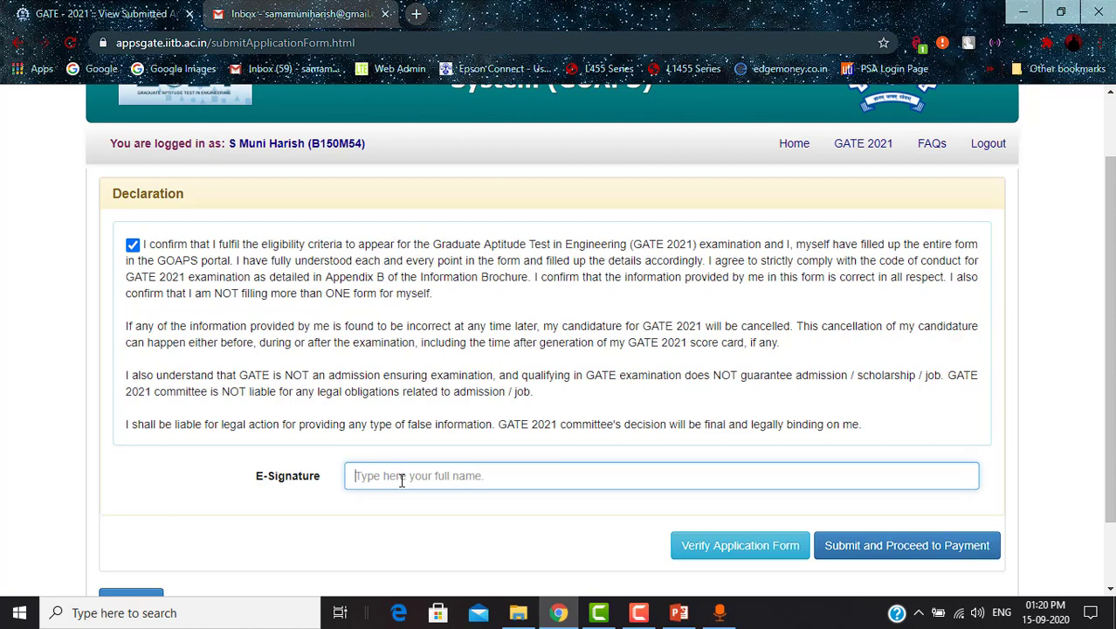
scroll(559, 479, "down", 1)
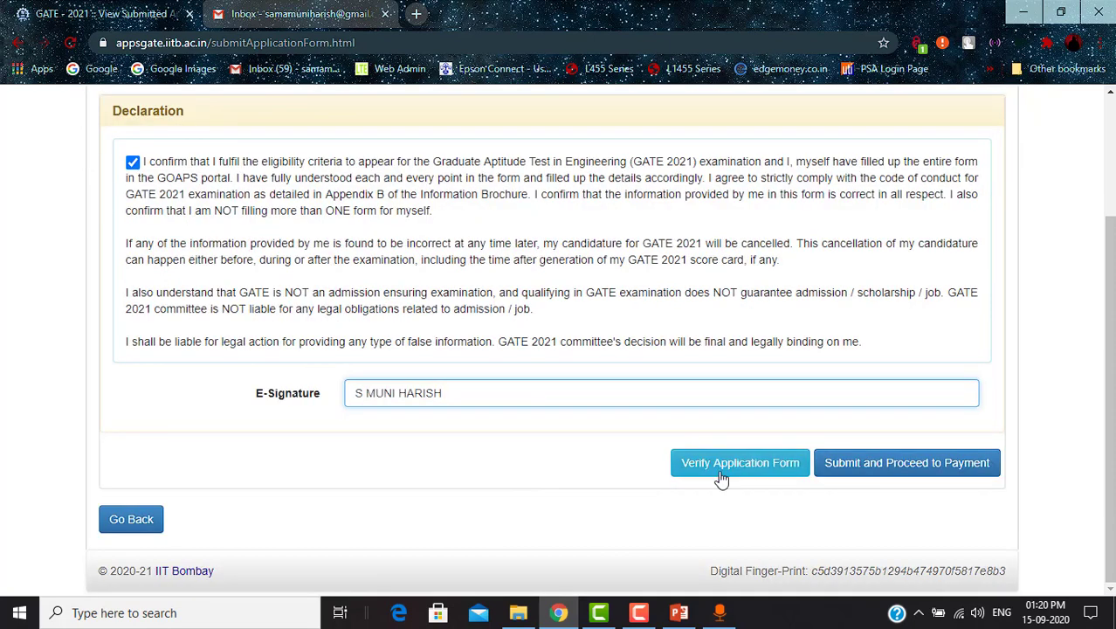
left_click(760, 476)
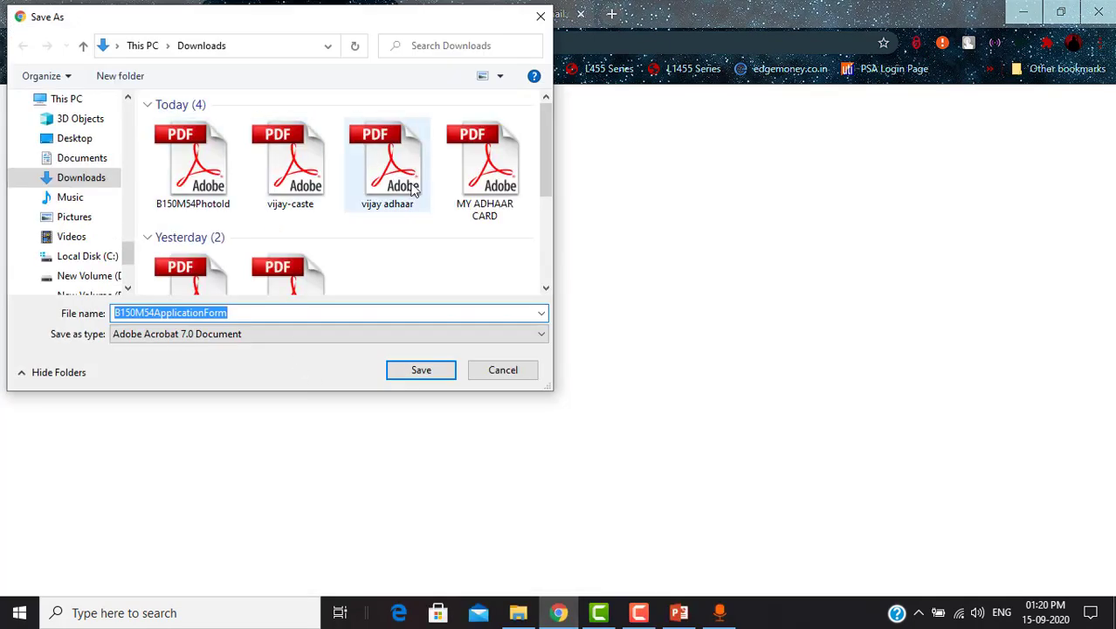
left_click(408, 372)
left_click(88, 581)
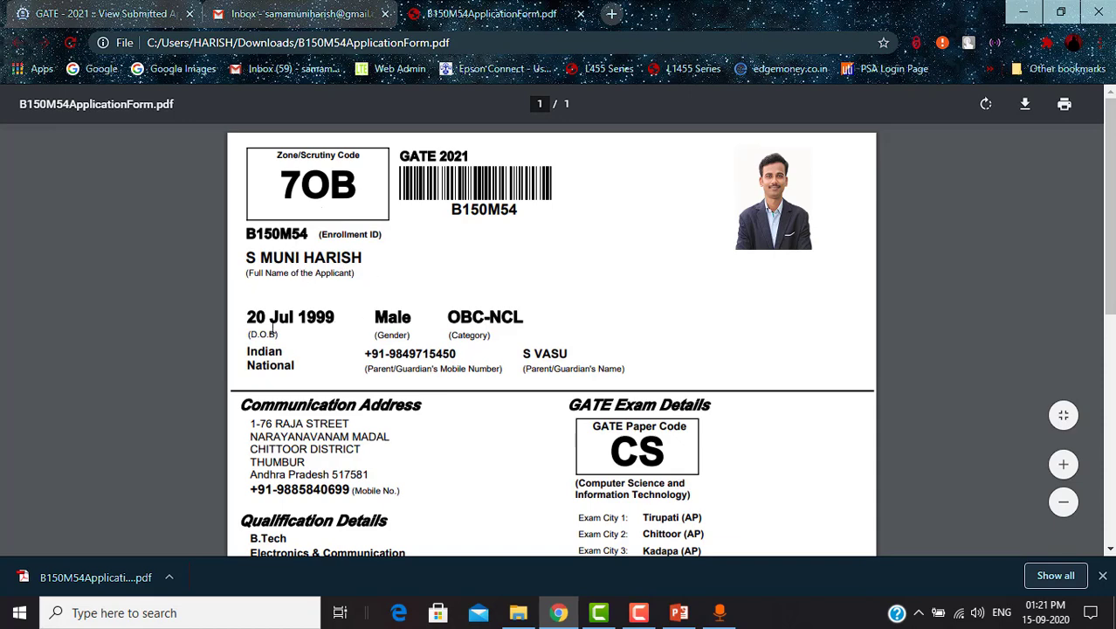
scroll(566, 360, "down", 3)
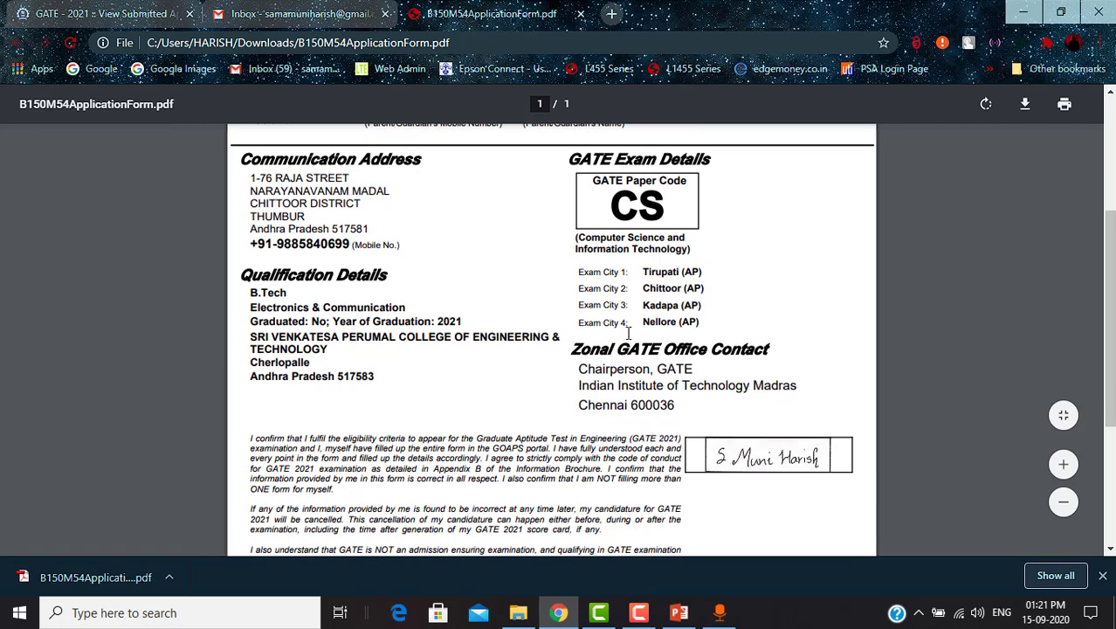
scroll(306, 325, "down", 3)
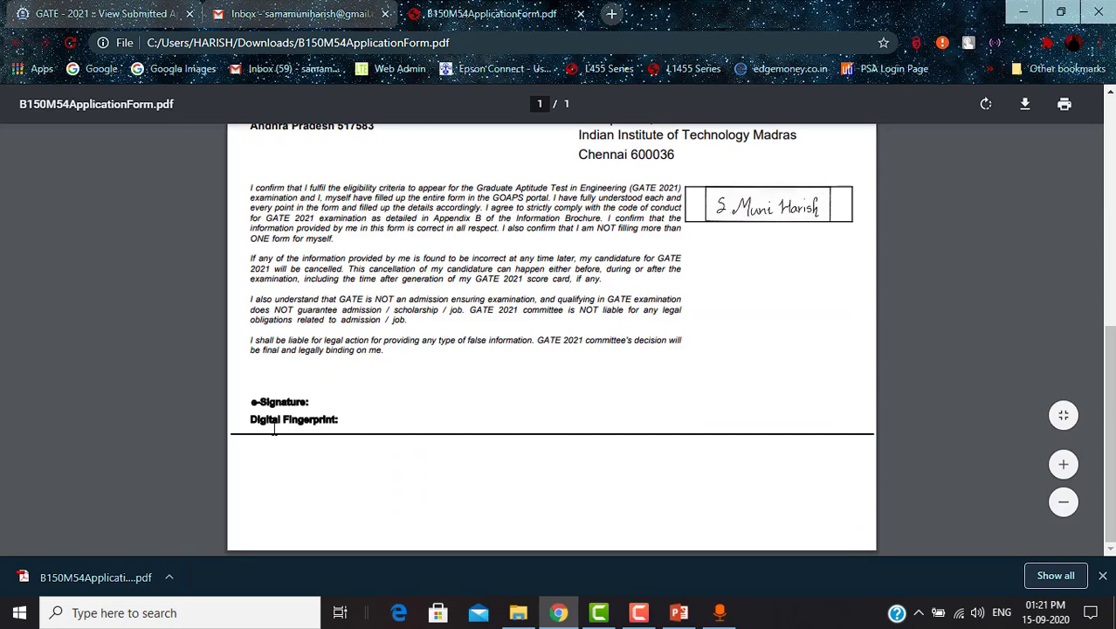
scroll(343, 432, "up", 2)
scroll(343, 432, "down", 2)
scroll(343, 432, "up", 6)
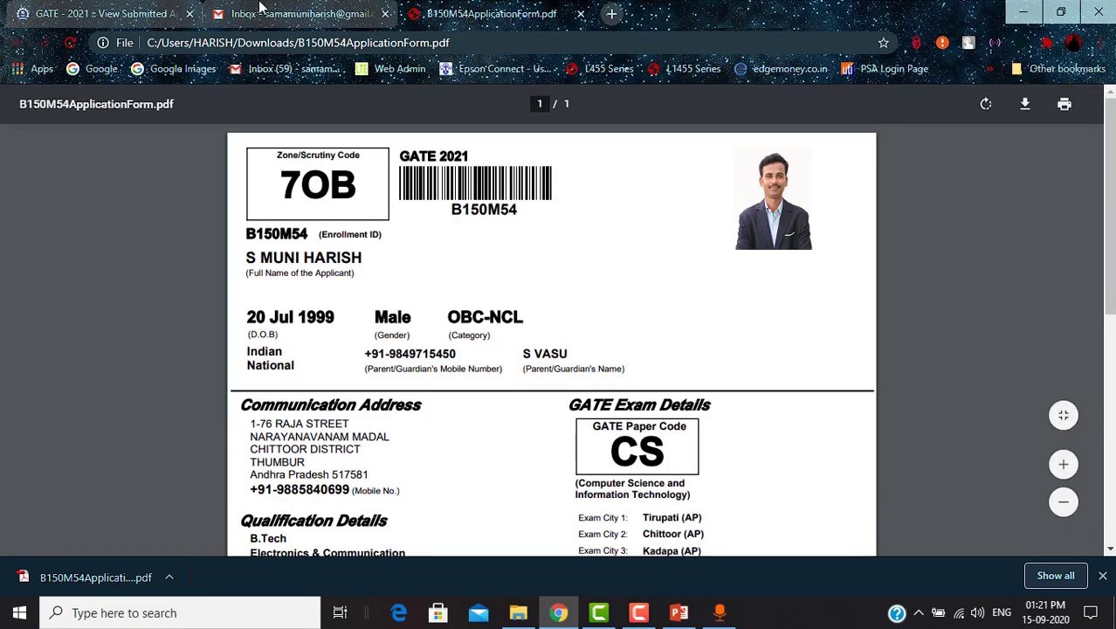
left_click(259, 11)
Step: Submit the application and proceed to payment, entering the OTP in the confirmation dialog
left_click(144, 12)
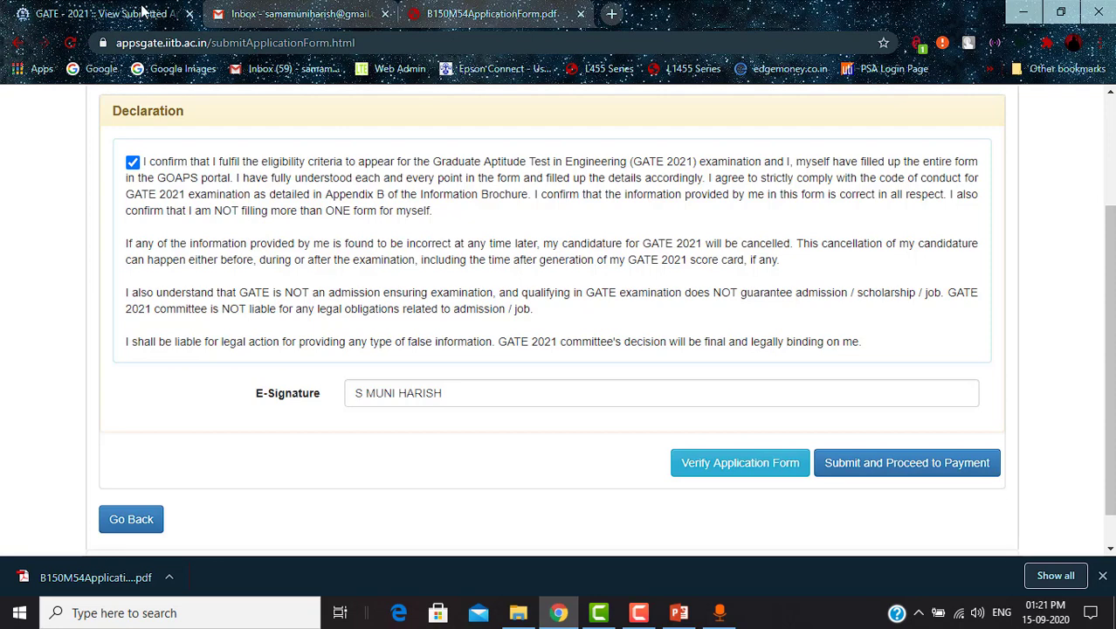
left_click(922, 469)
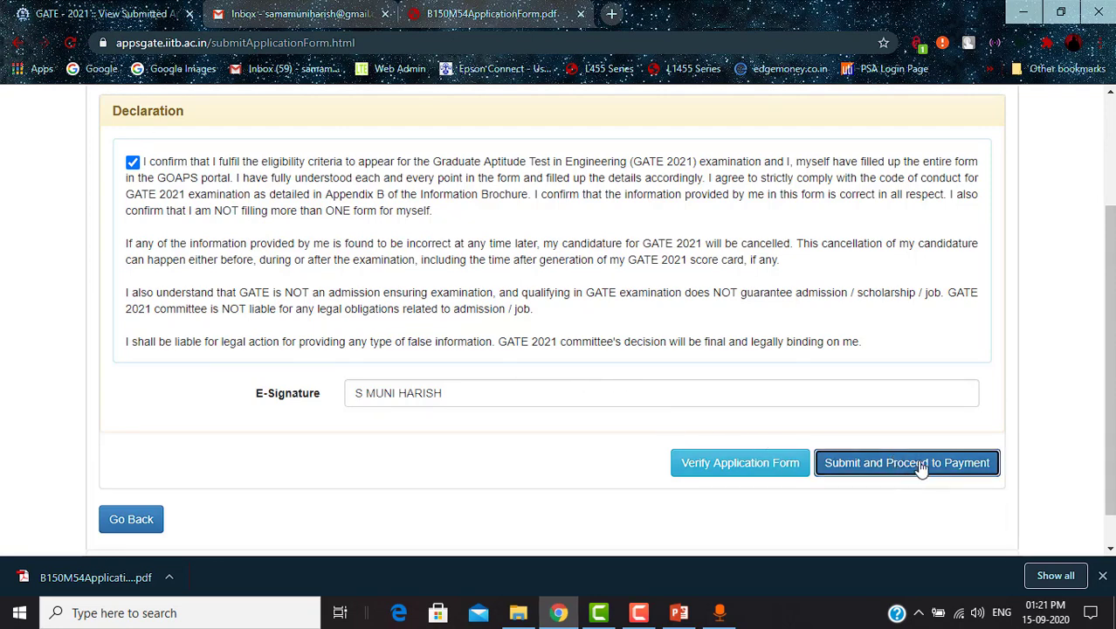
left_click(408, 199)
left_click(408, 198)
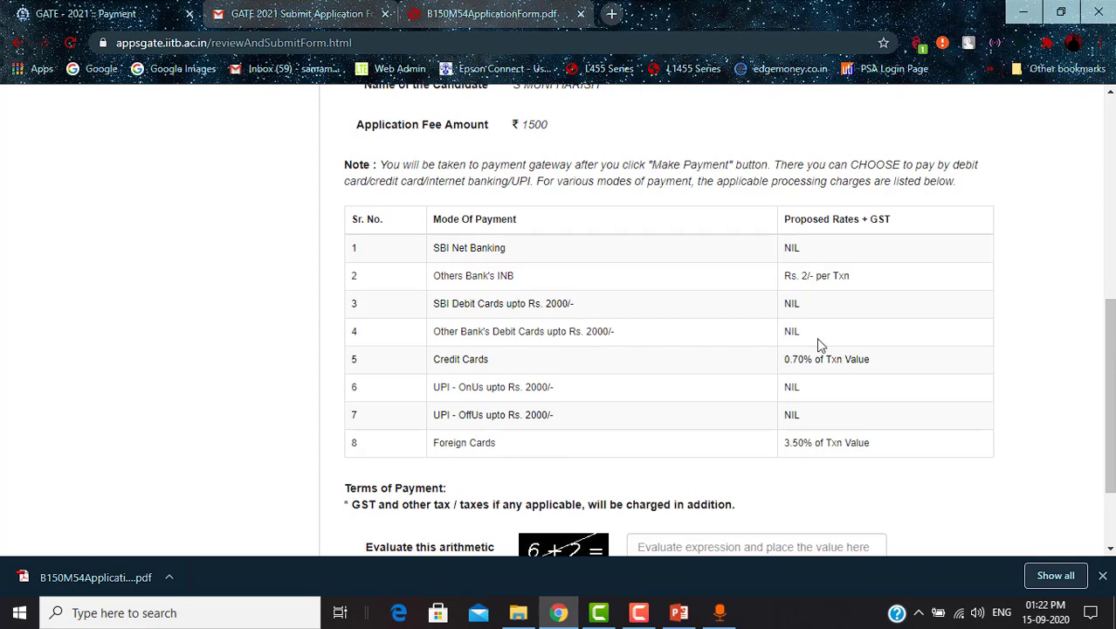
Step: Enter 8 as the 6 + 2 answer and choose Make Payment via SBI
scroll(816, 340, "down", 1)
scroll(816, 341, "up", 1)
left_click(1103, 575)
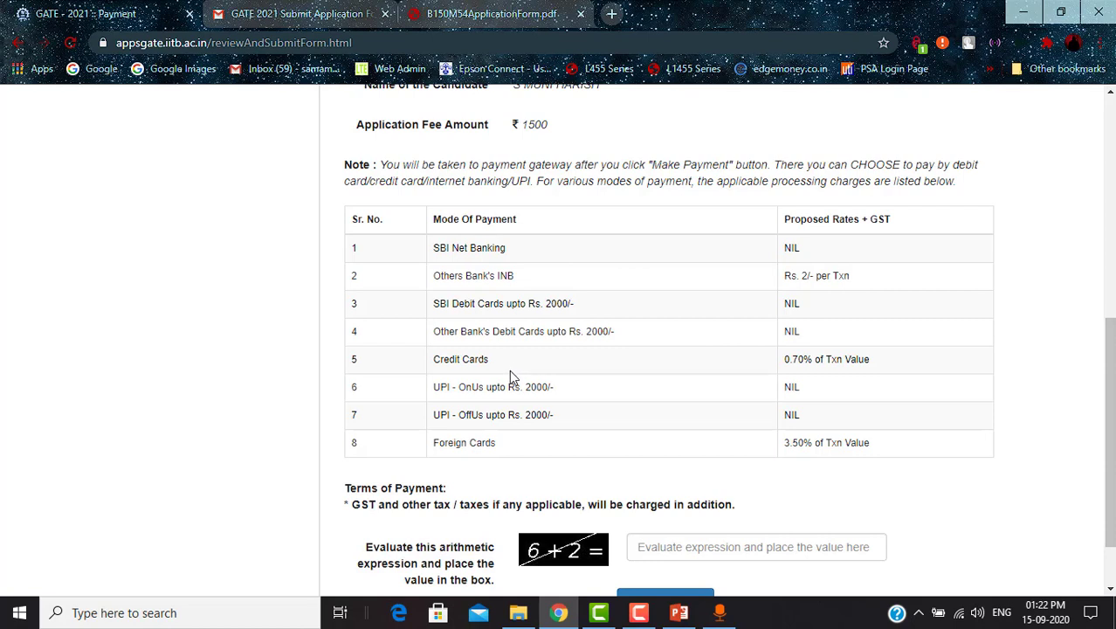
scroll(519, 377, "down", 1)
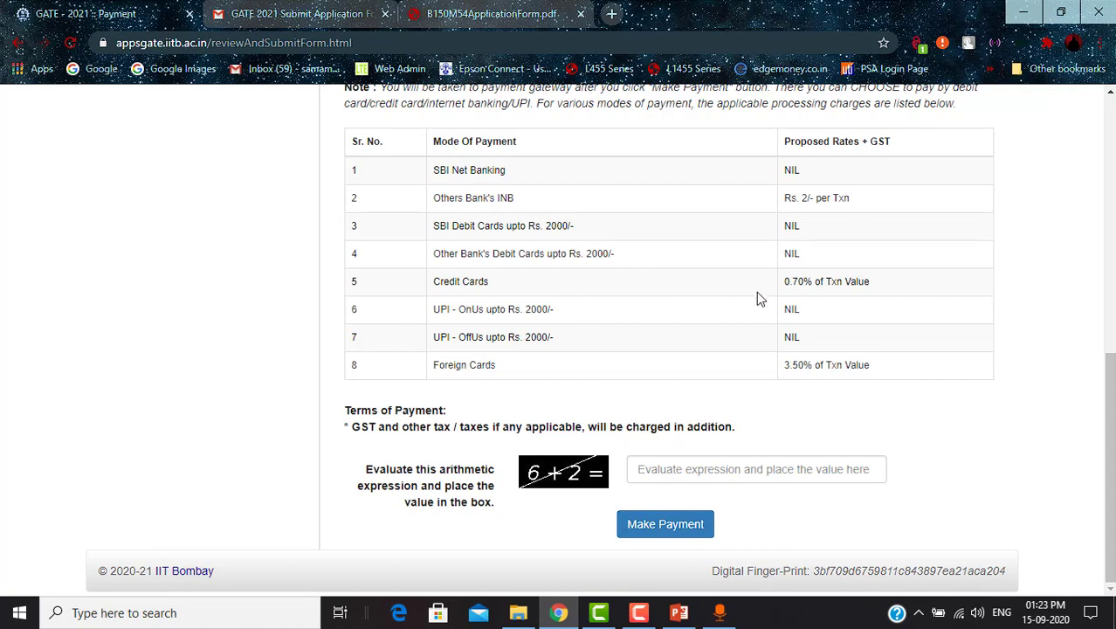
left_click(708, 470)
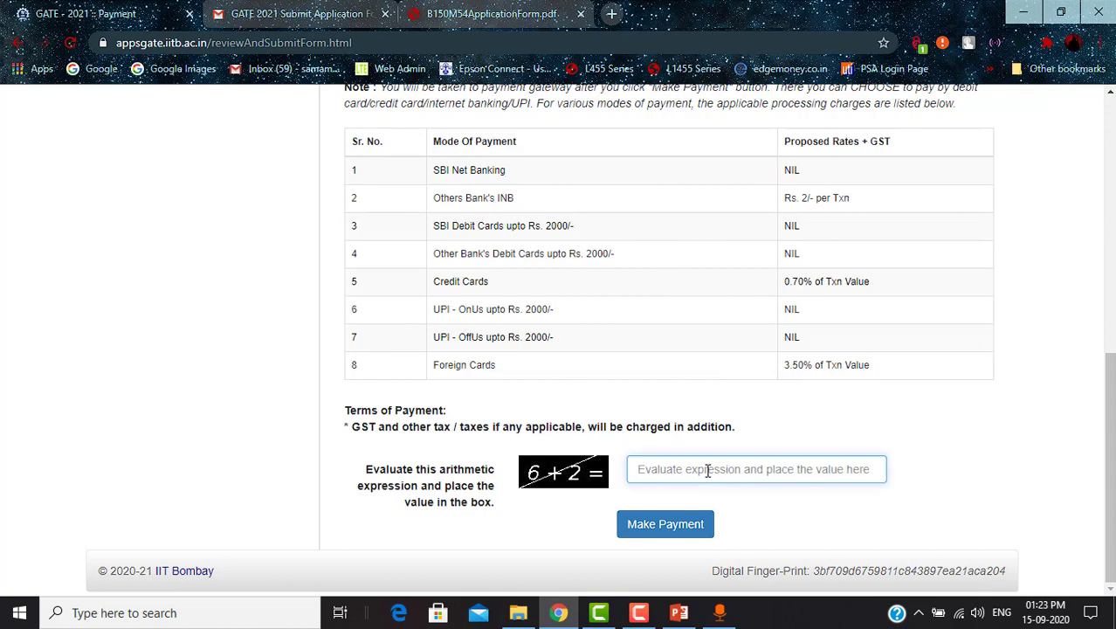
type("8")
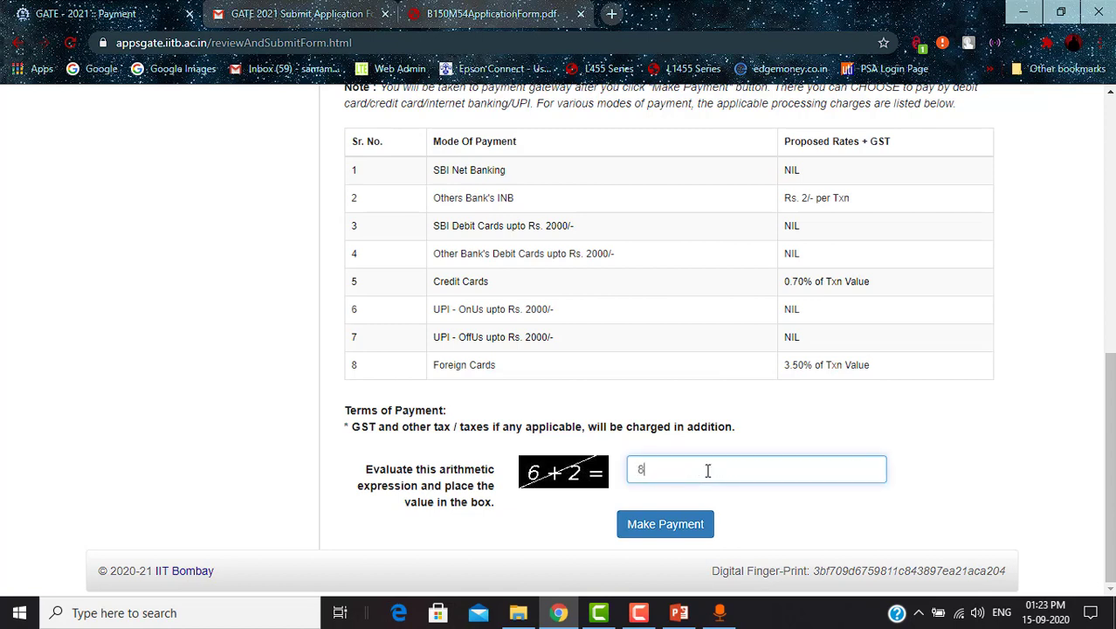
left_click(667, 526)
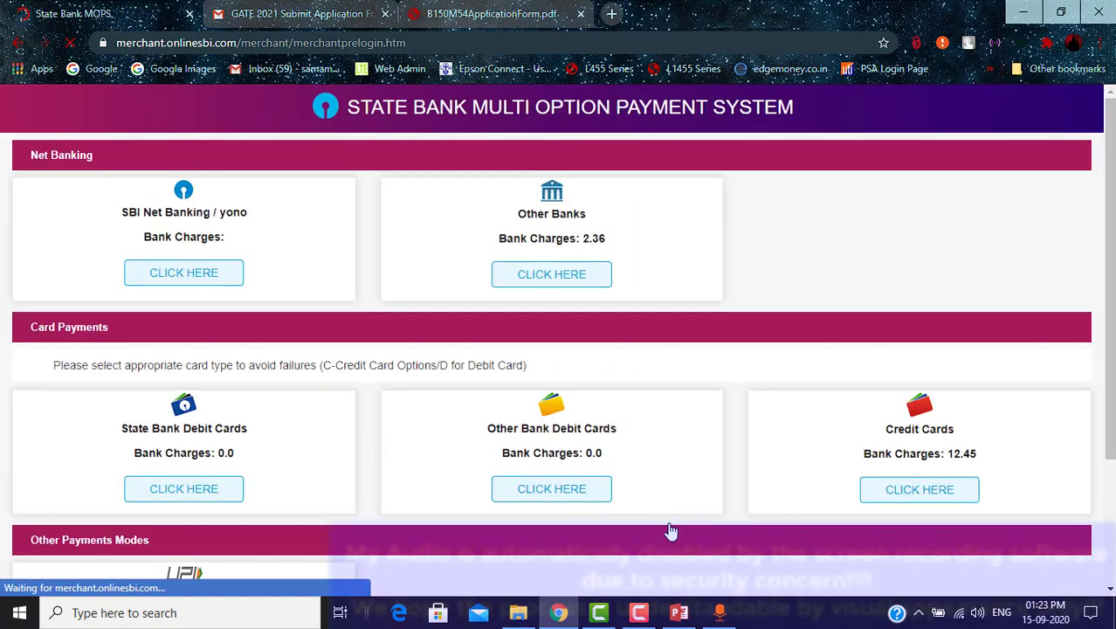
Step: Choose Other Bank Debit Cards, then confirm the ₹1500 GATE 2021 Fees Account IIT Bombay details twice
left_click(560, 490)
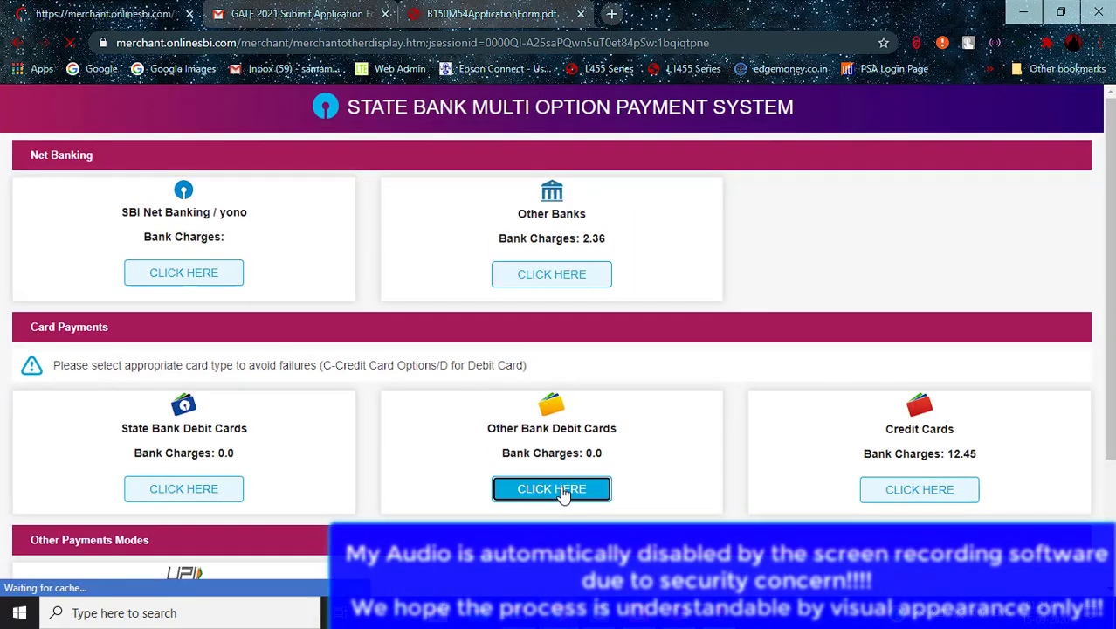
scroll(514, 450, "down", 2)
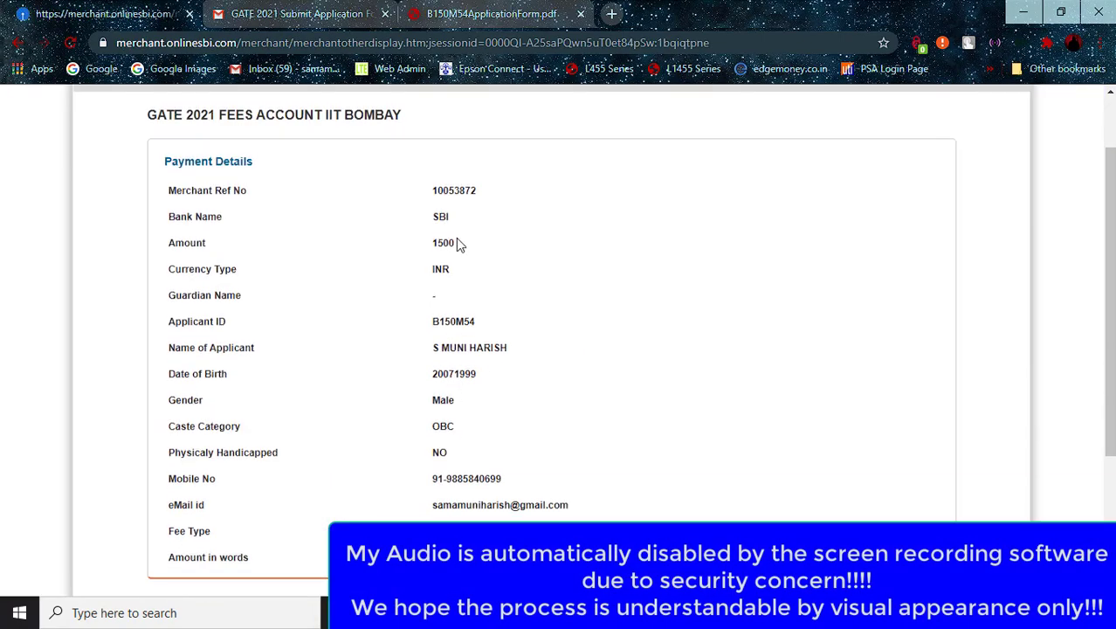
scroll(548, 324, "down", 2)
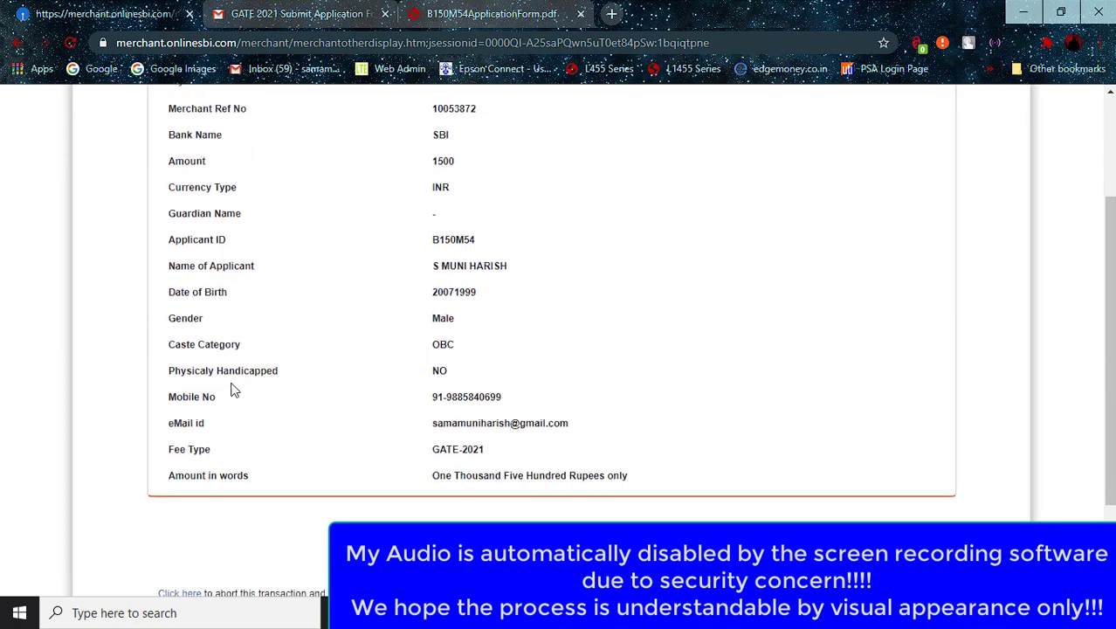
scroll(493, 454, "down", 2)
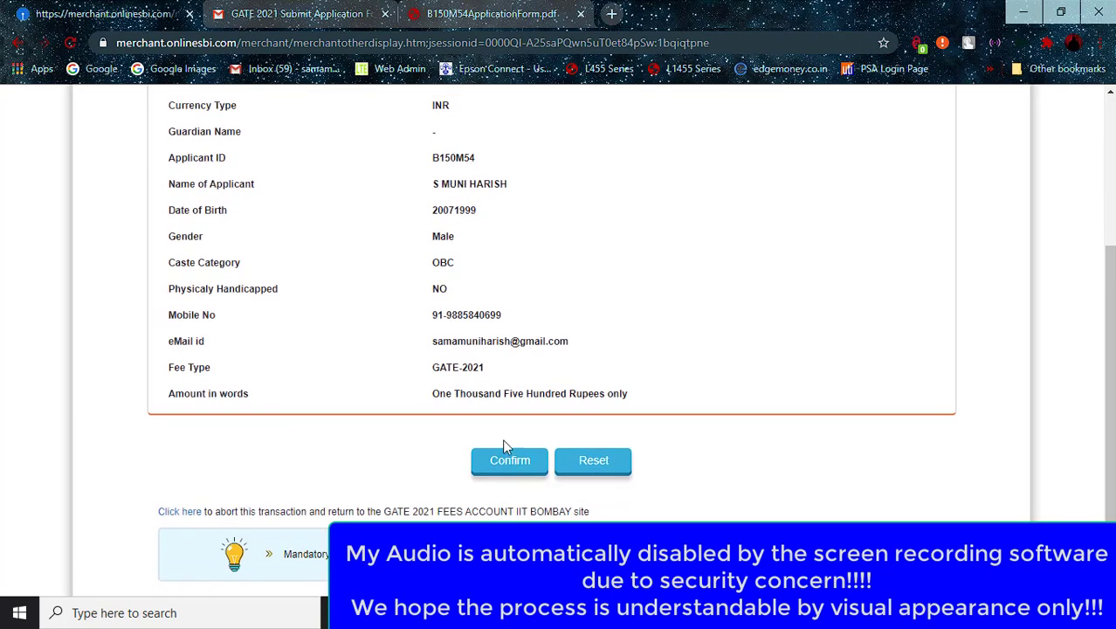
left_click(513, 469)
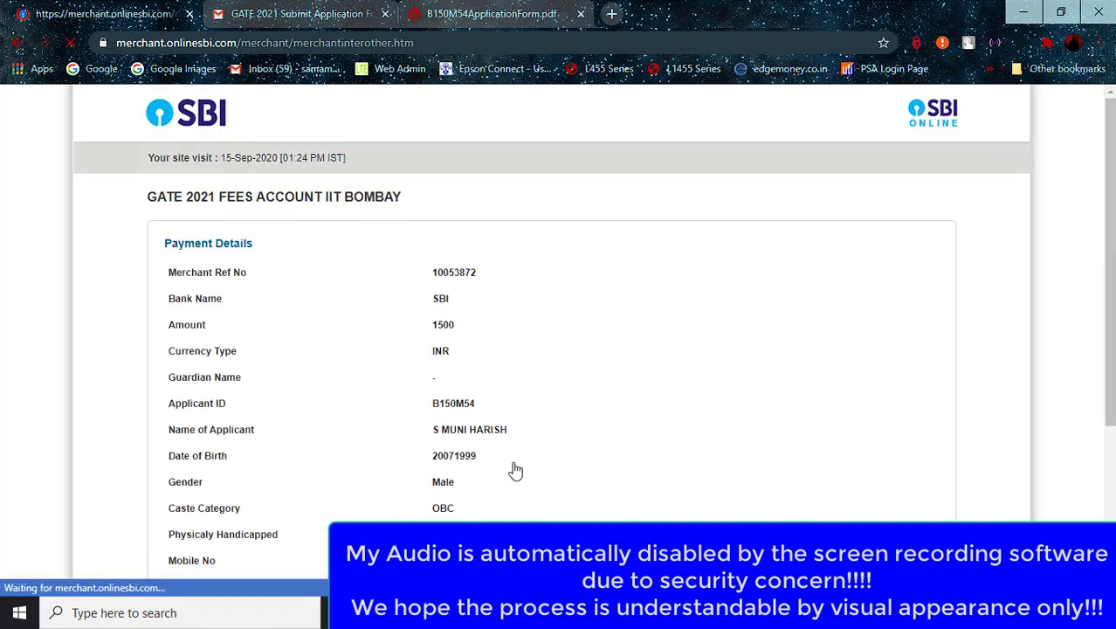
scroll(520, 391, "down", 3)
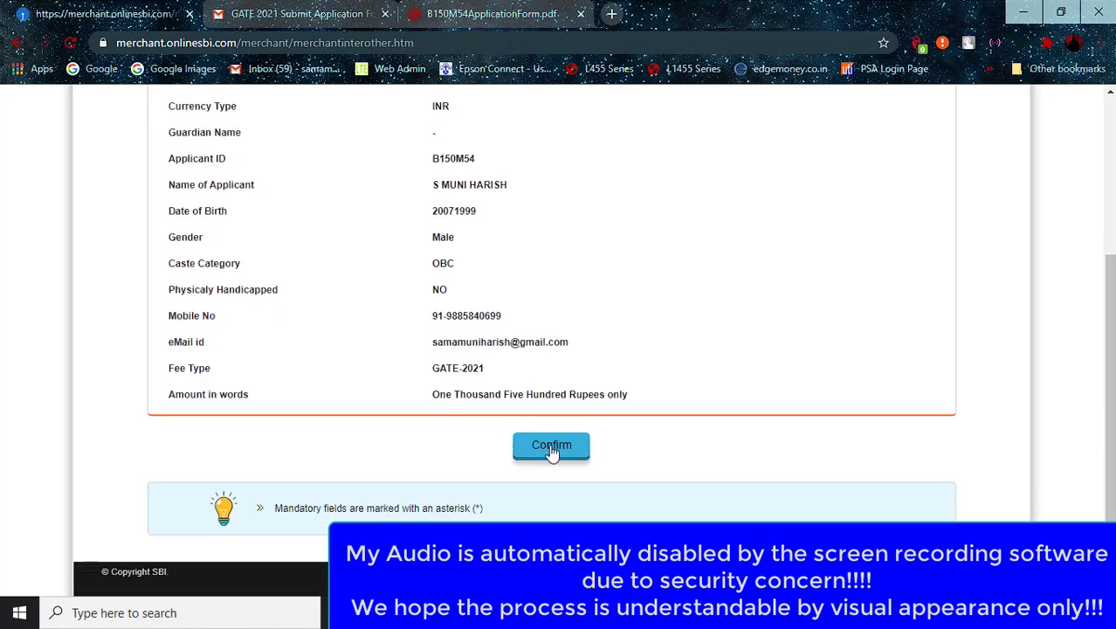
left_click(552, 447)
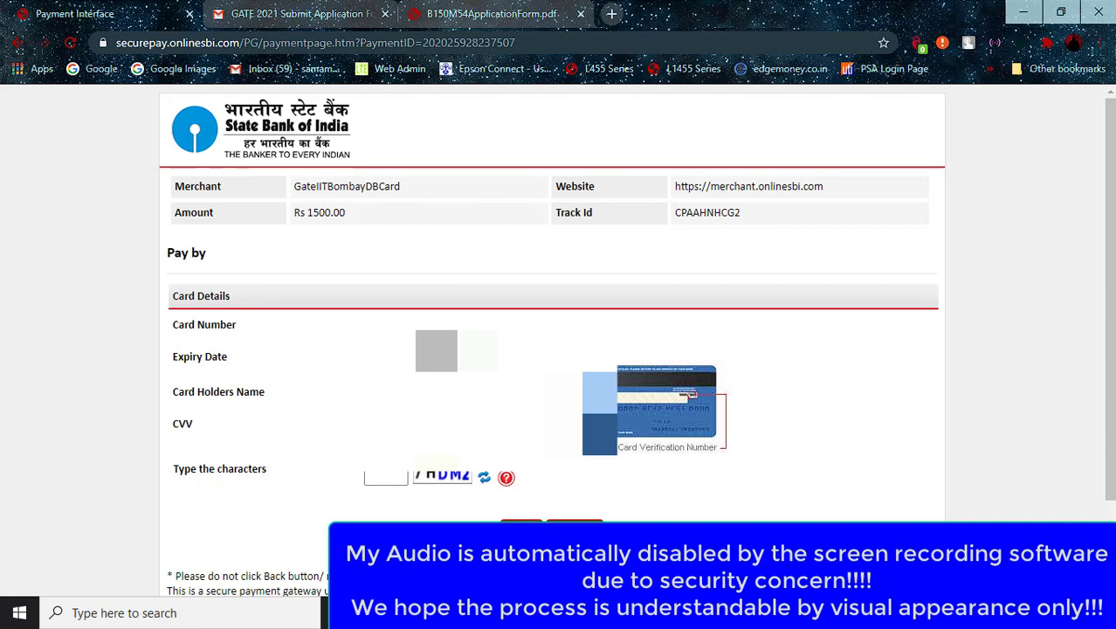
Step: Enter the debit card's expiry month and year, pay the Rs 1500.00 fee, and authorise it with the OTP
left_click(385, 357)
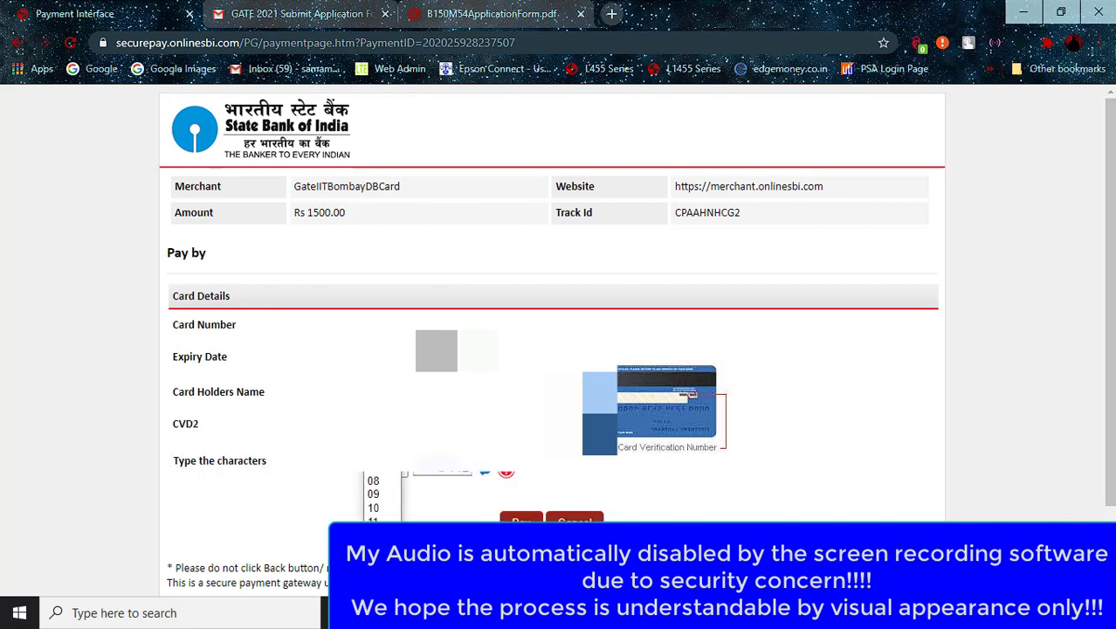
left_click(382, 426)
left_click(437, 357)
left_click(434, 153)
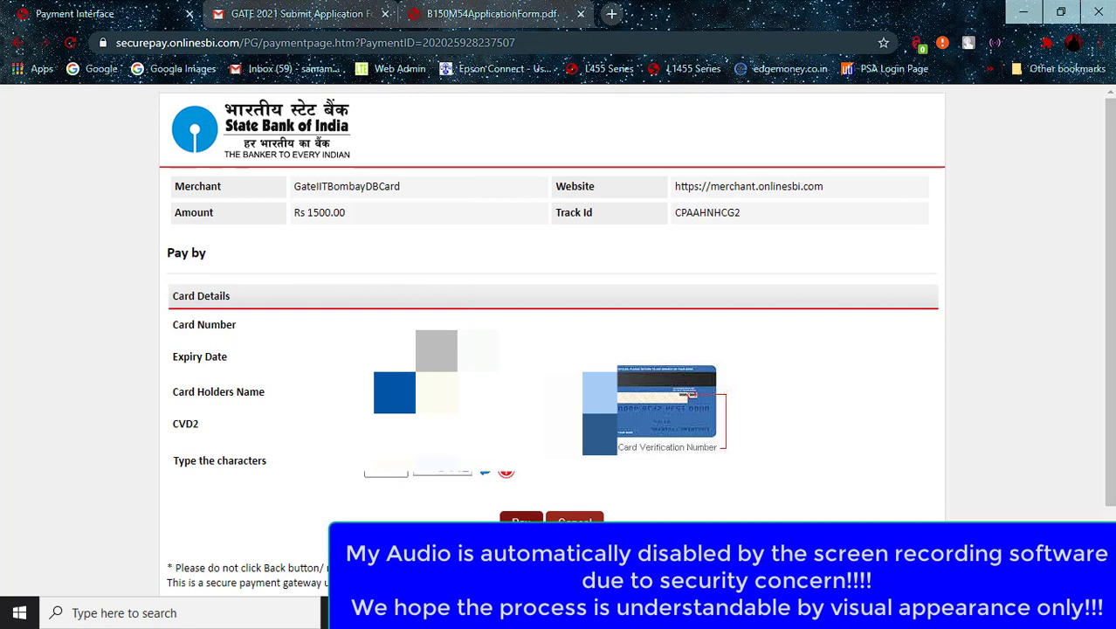
left_click(522, 521)
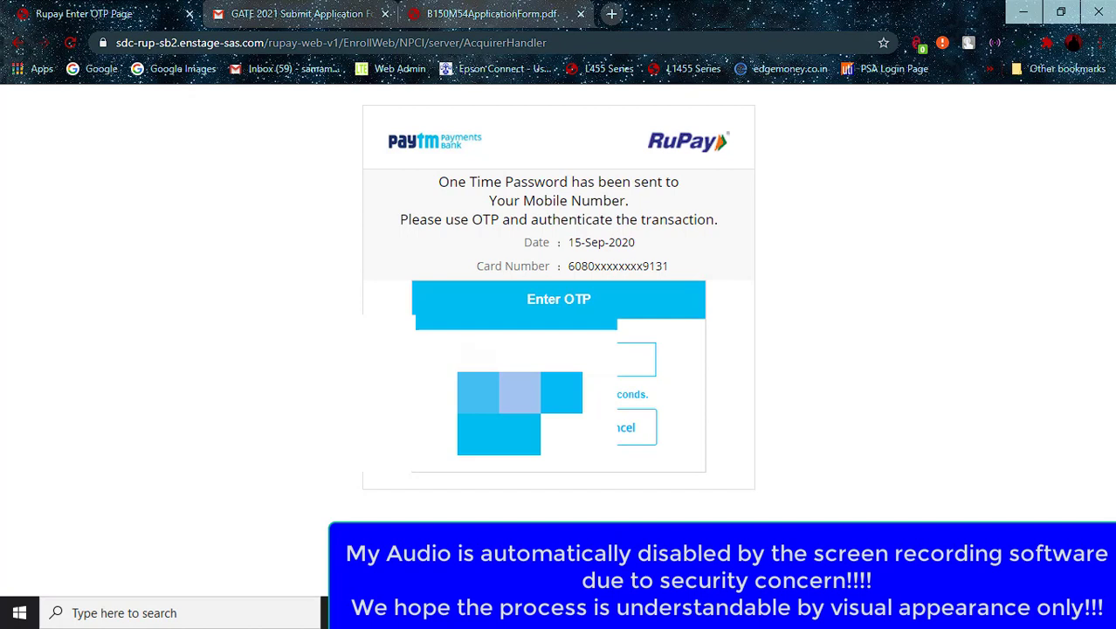
left_click(501, 433)
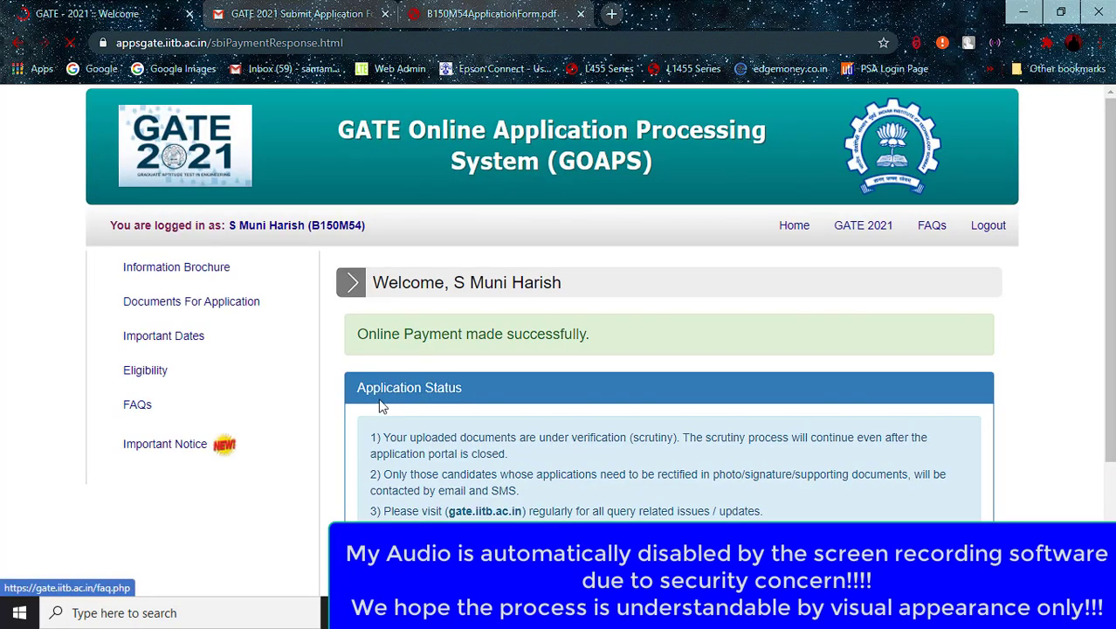
Step: Download the post-payment application form PDF, save it to disk, and open it
scroll(439, 385, "down", 1)
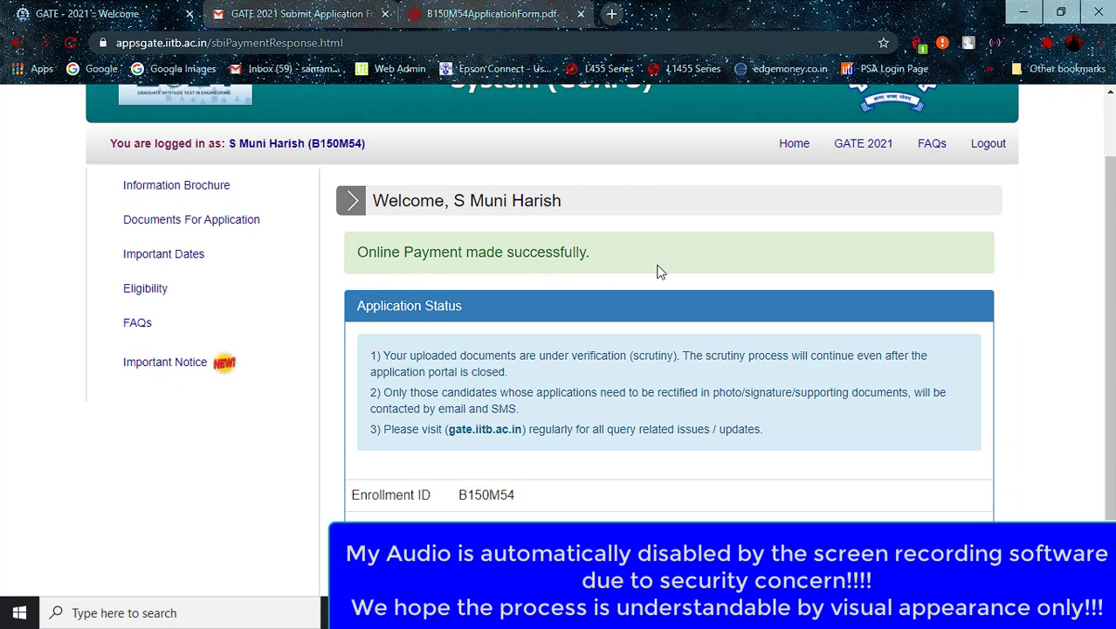
scroll(651, 269, "down", 1)
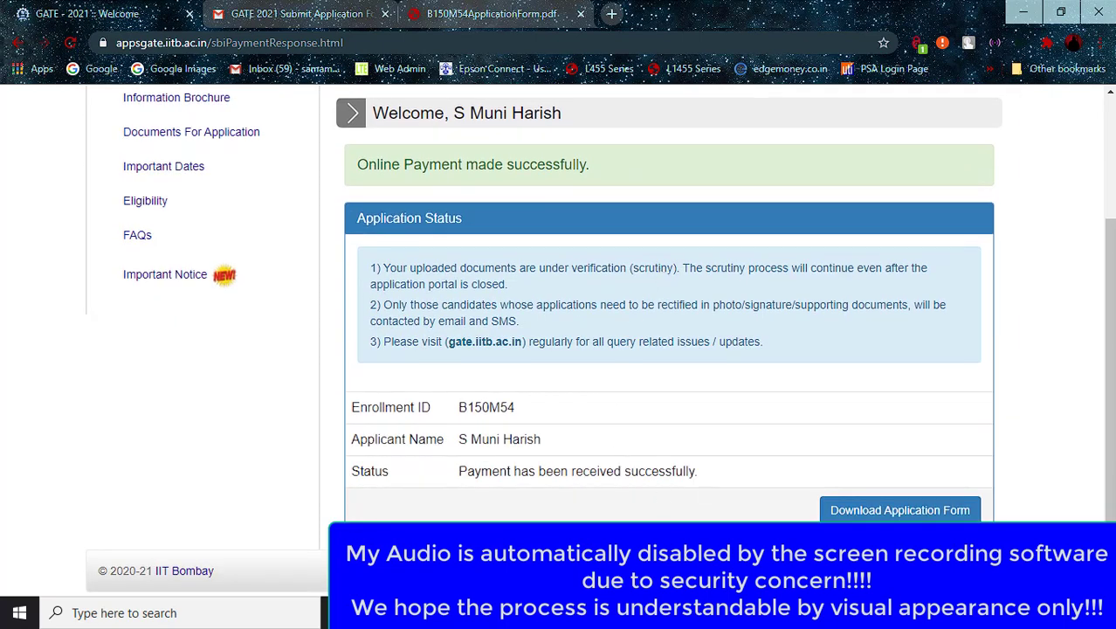
left_click(942, 508)
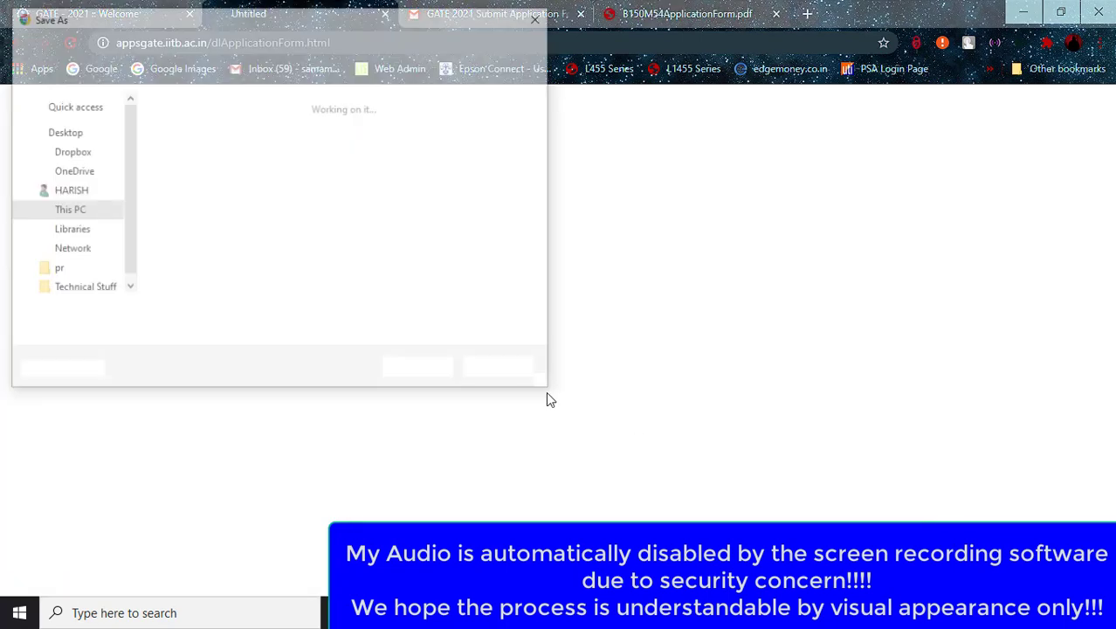
left_click(426, 376)
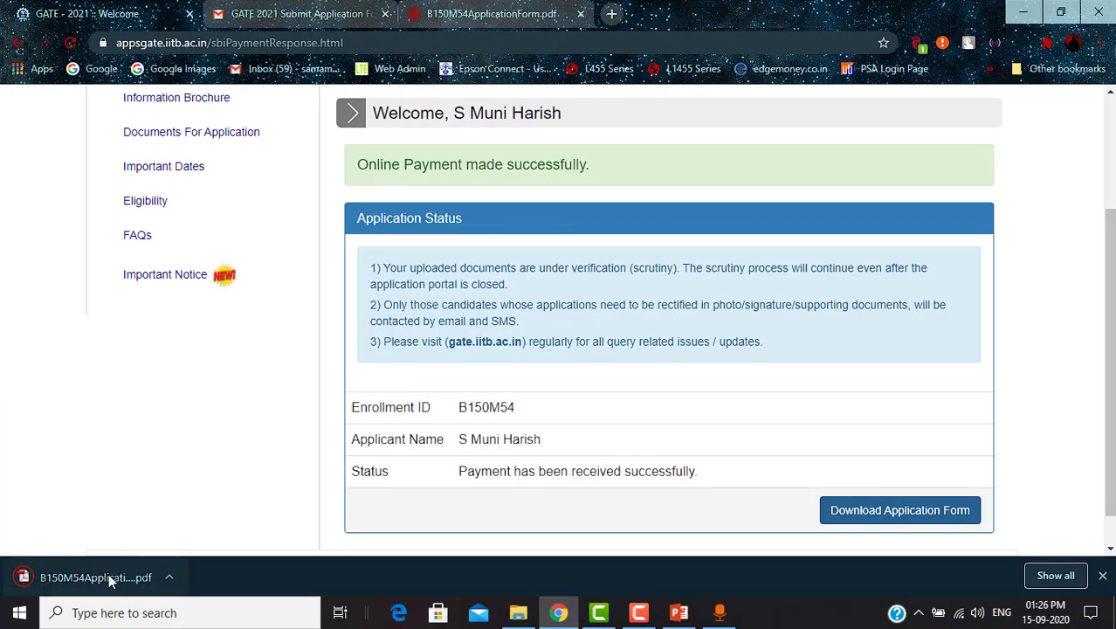
left_click(116, 563)
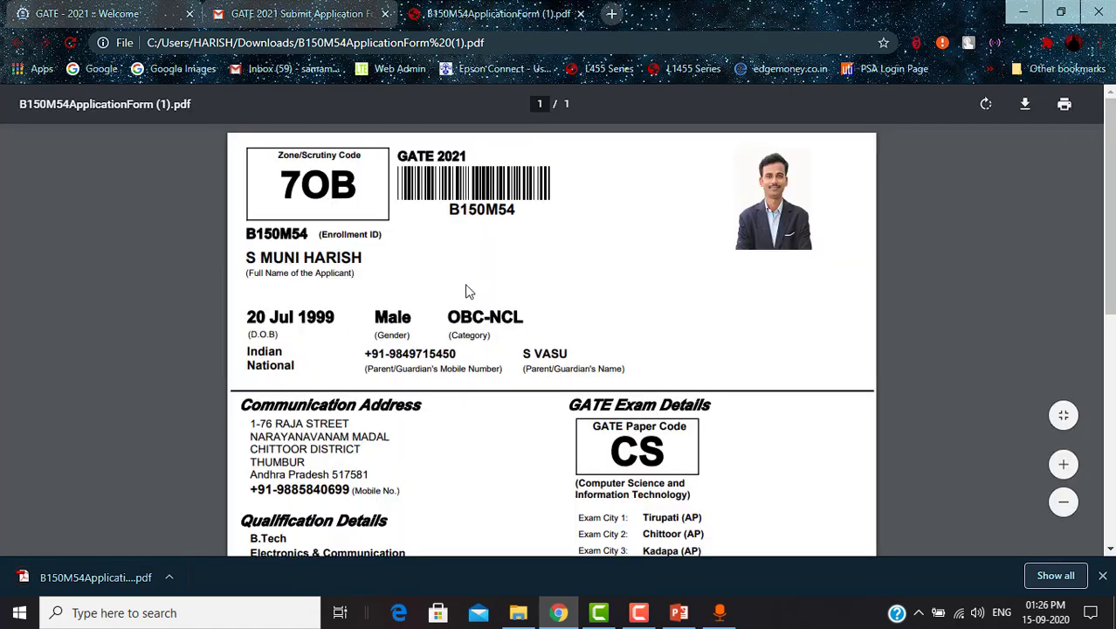
Step: Scroll through the downloaded application form PDF to check its payment details, hiding the downloads bar
scroll(438, 385, "down", 5)
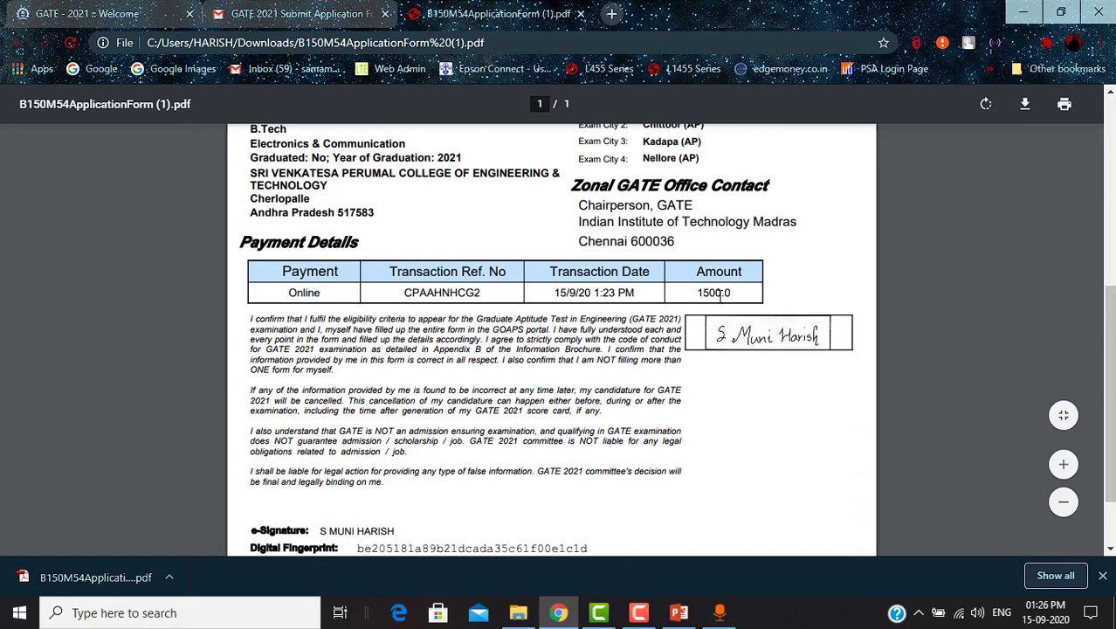
scroll(723, 293, "down", 1)
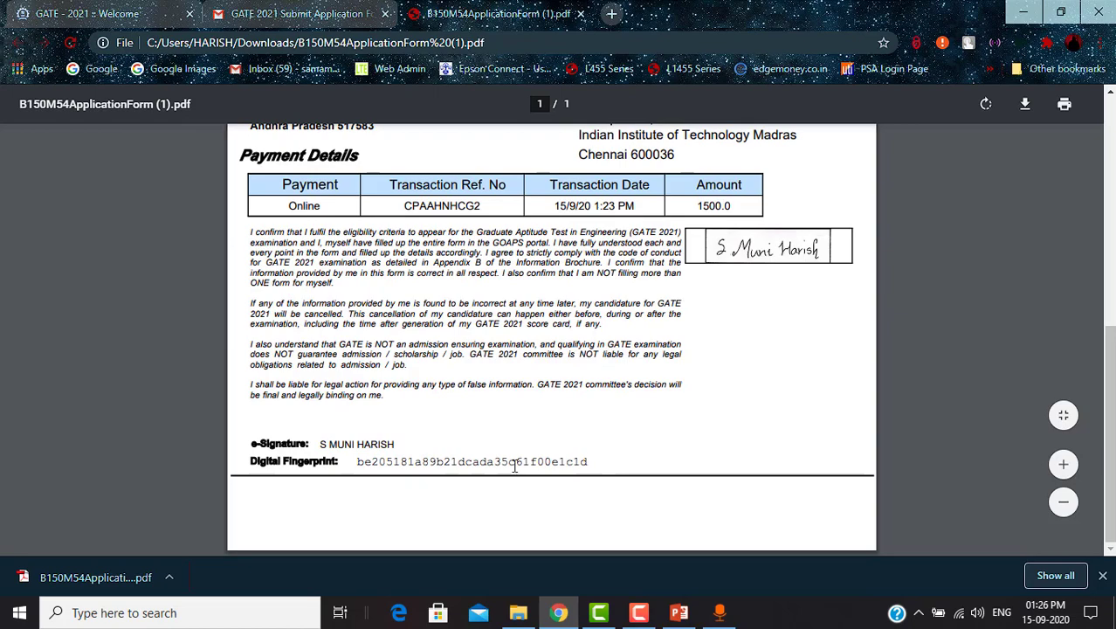
left_click(1103, 577)
scroll(431, 406, "up", 4)
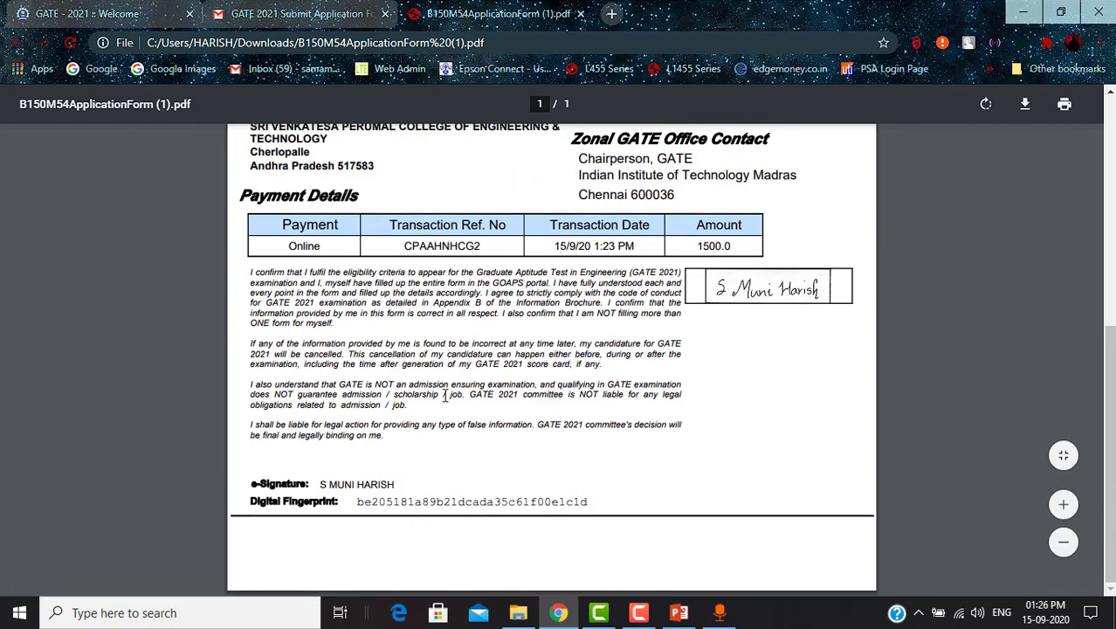
scroll(506, 256, "up", 2)
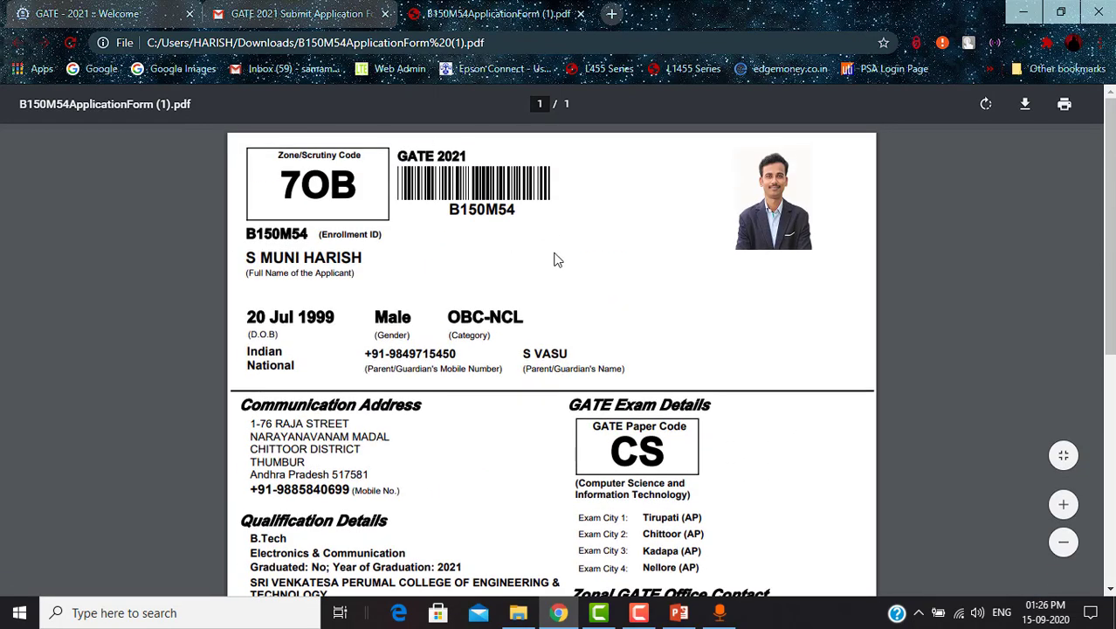
scroll(573, 462, "down", 5)
scroll(361, 449, "up", 5)
scroll(360, 449, "down", 5)
scroll(361, 449, "up", 5)
scroll(373, 478, "down", 5)
scroll(373, 479, "up", 5)
scroll(454, 306, "down", 5)
scroll(447, 382, "up", 5)
scroll(446, 404, "down", 5)
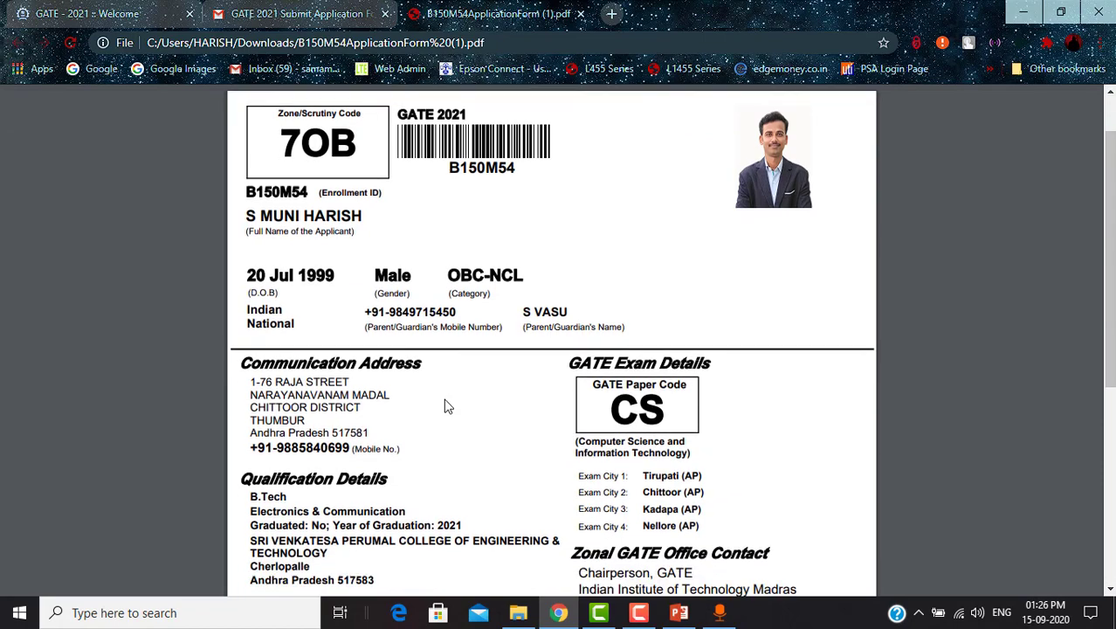
scroll(447, 406, "up", 5)
scroll(446, 406, "down", 5)
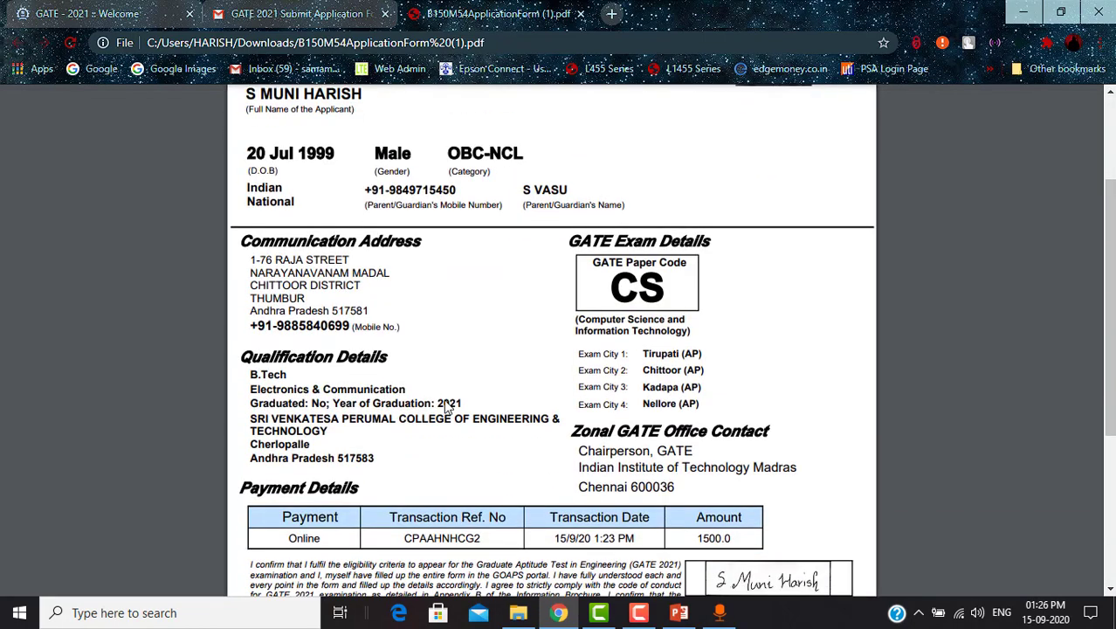
scroll(612, 420, "up", 5)
scroll(651, 434, "down", 1)
scroll(650, 435, "down", 1)
Step: Minimise Chrome and bring up slide 14 of the guidelines presentation in PowerPoint
left_click_drag(665, 291, 619, 286)
left_click_drag(733, 330, 611, 333)
scroll(819, 327, "down", 2)
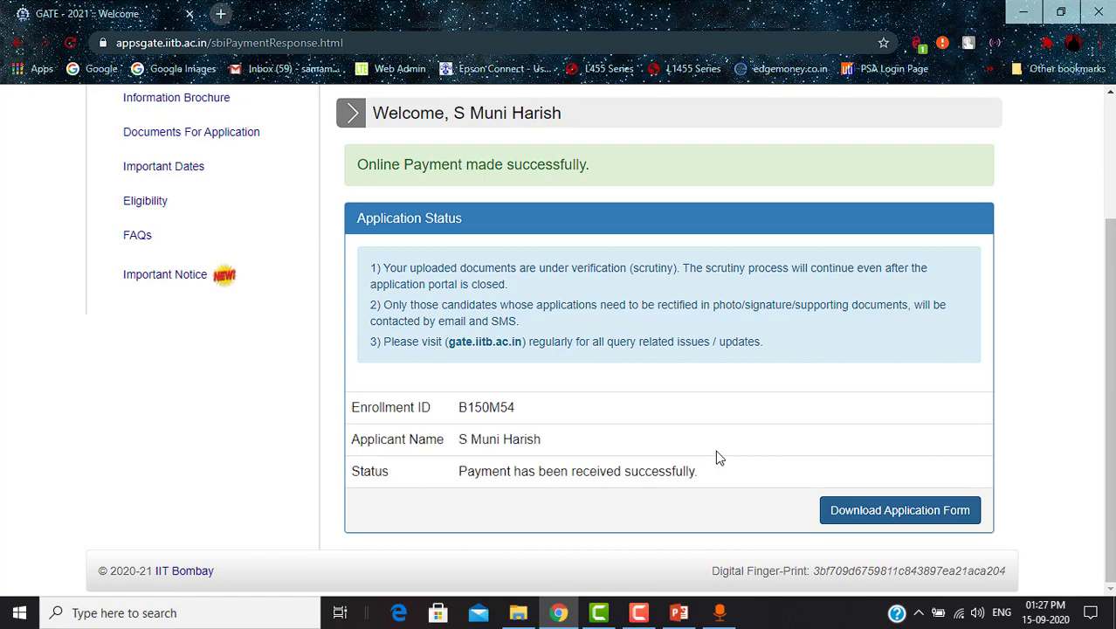
left_click(1024, 12)
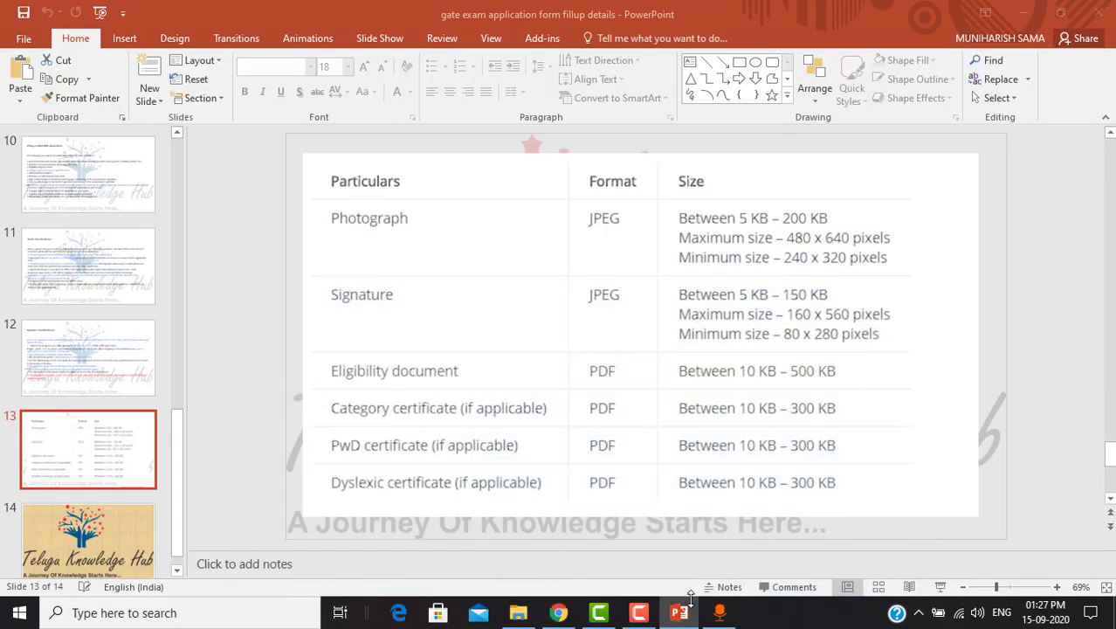
left_click(81, 526)
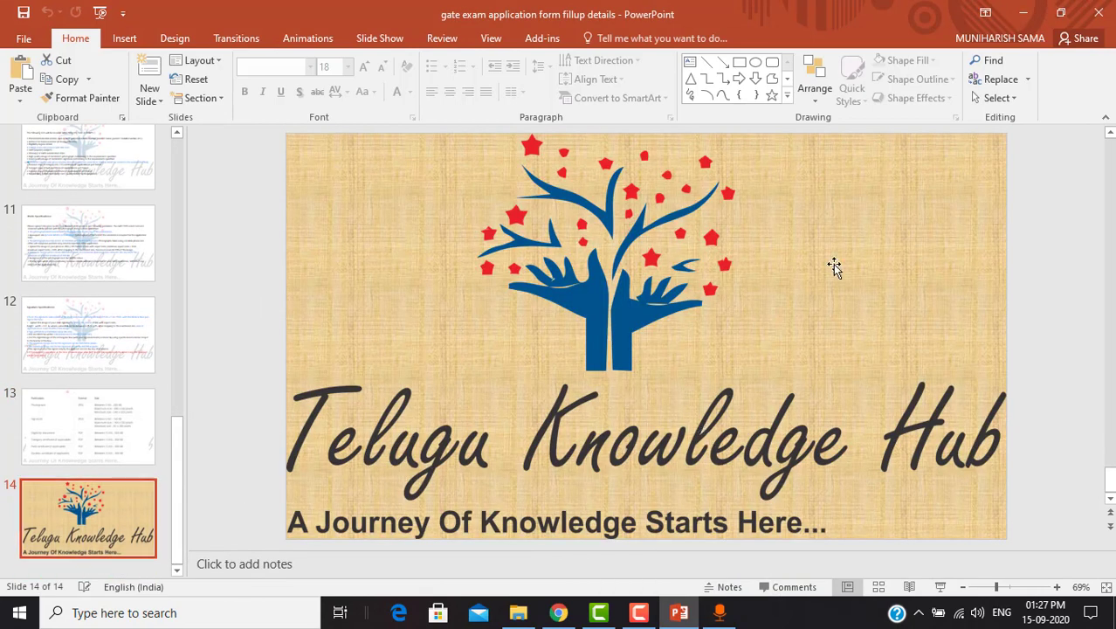